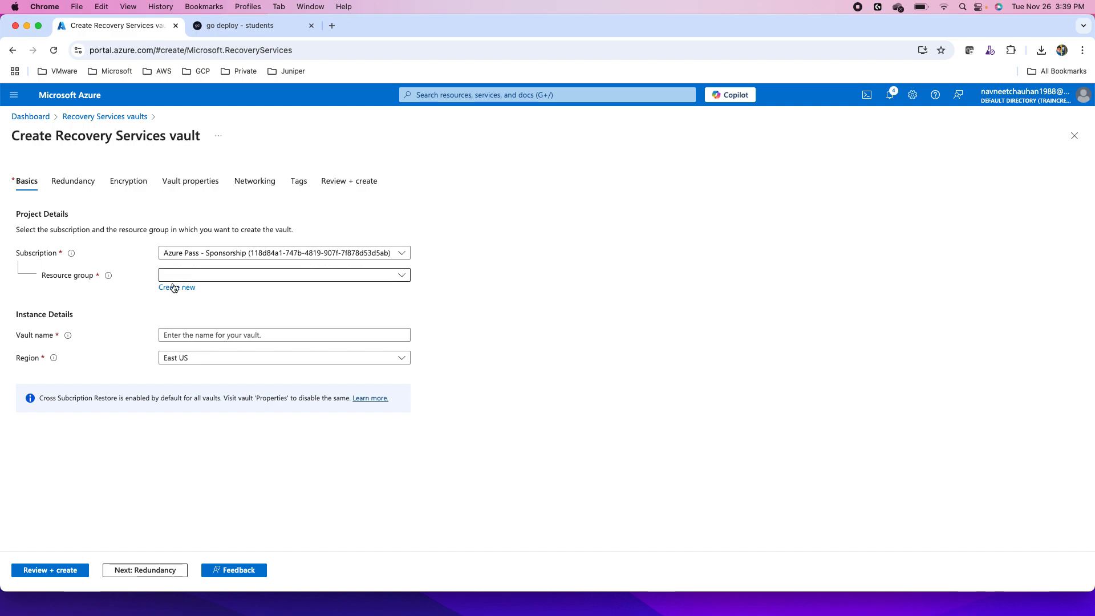
- Create a new resource group named DR-RG for the Recovery Services vault
{"action": "left_click", "coordinate": [177, 287]}
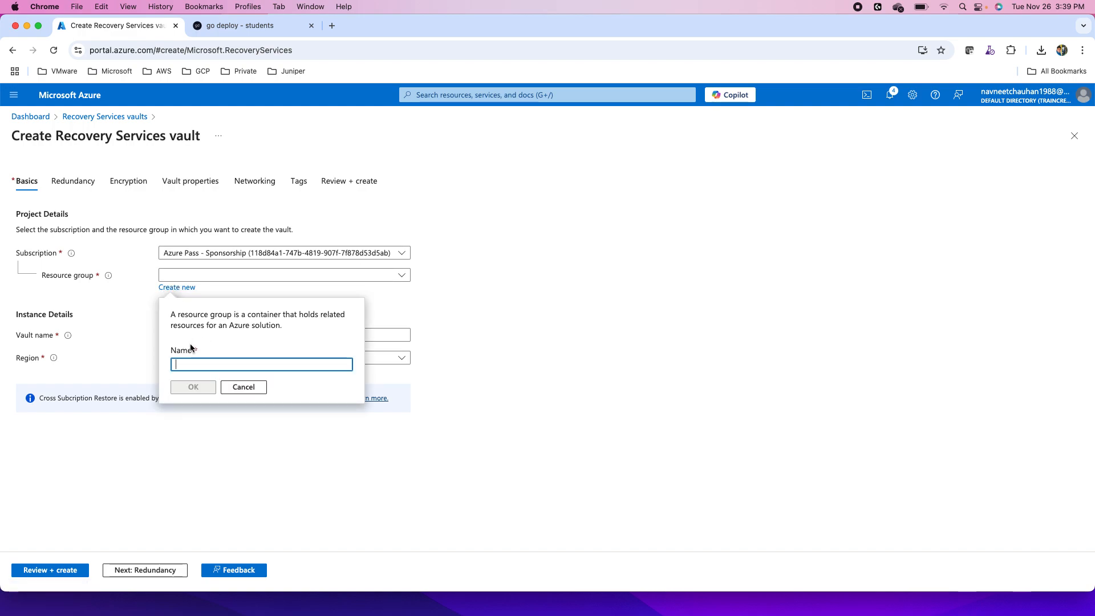
{"action": "type", "text": "a"}
{"action": "key", "text": "BackSpace"}
{"action": "type", "text": "DR-RG"}
{"action": "left_click", "coordinate": [186, 388]}
- Name the vault vault261124 and set its region to West US
{"action": "left_click", "coordinate": [179, 338]}
{"action": "left_click", "coordinate": [179, 338]}
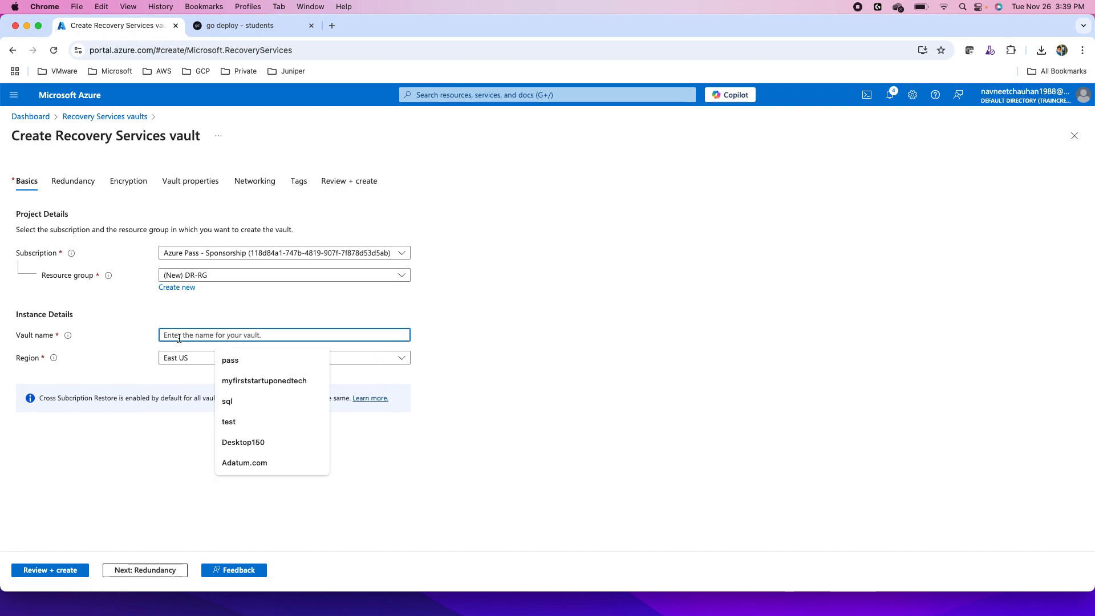
{"action": "type", "text": "vault2"}
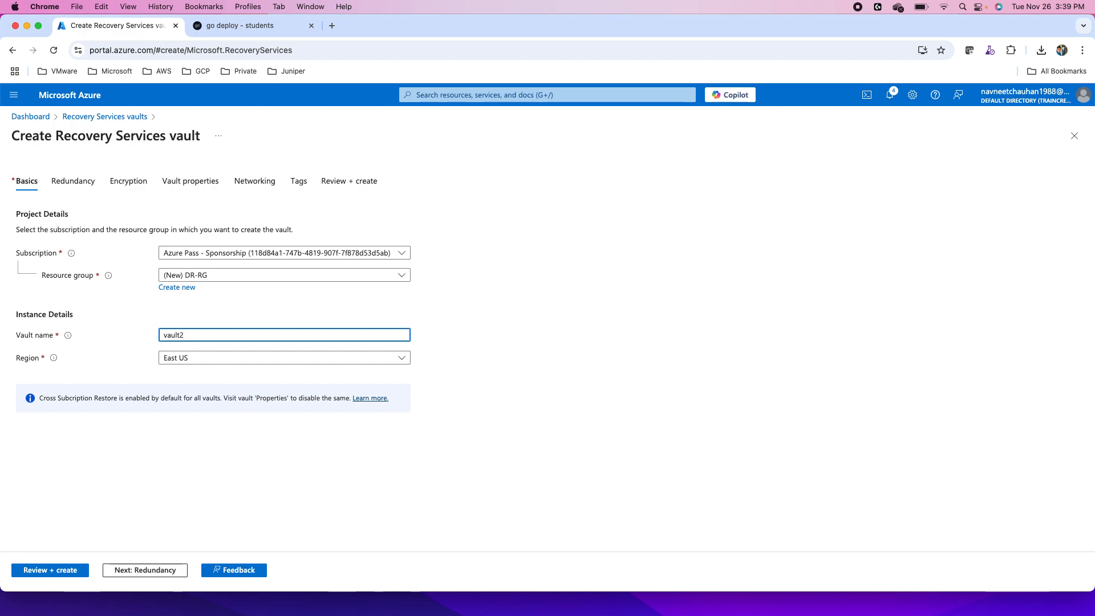
{"action": "type", "text": "61124"}
{"action": "left_click", "coordinate": [188, 360]}
{"action": "type", "text": "wes"}
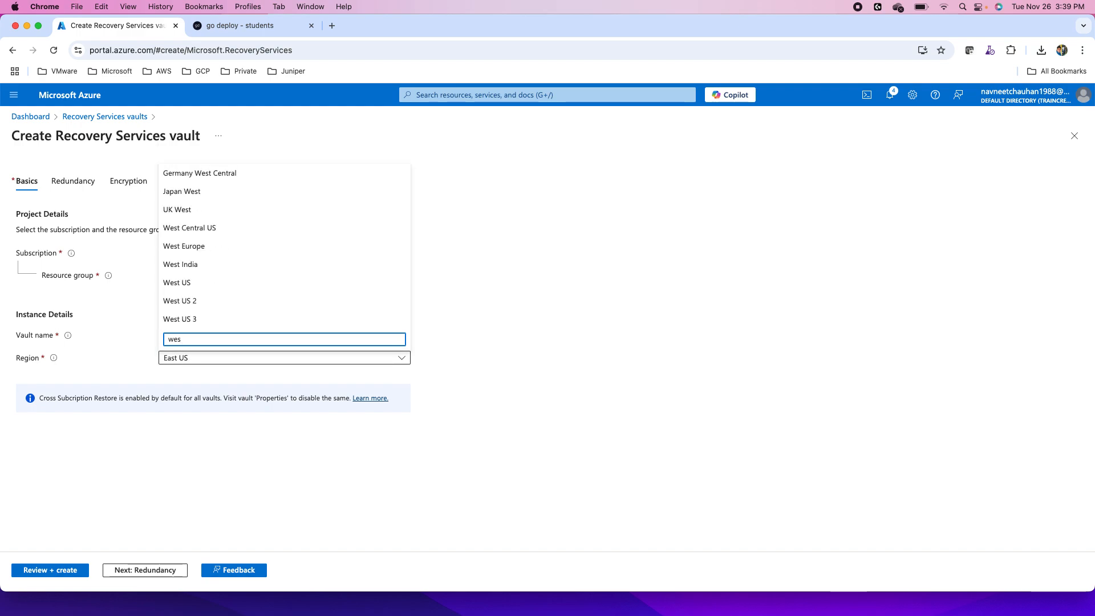
{"action": "left_click", "coordinate": [180, 283]}
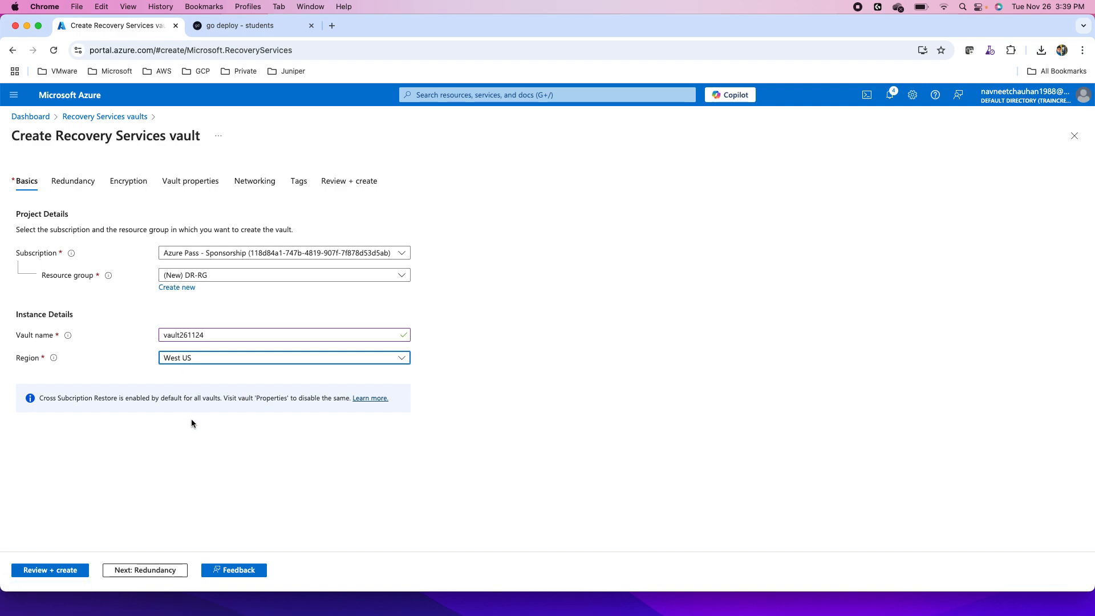
- Set the vault's backup storage redundancy to Locally-redundant
{"action": "left_click", "coordinate": [135, 571]}
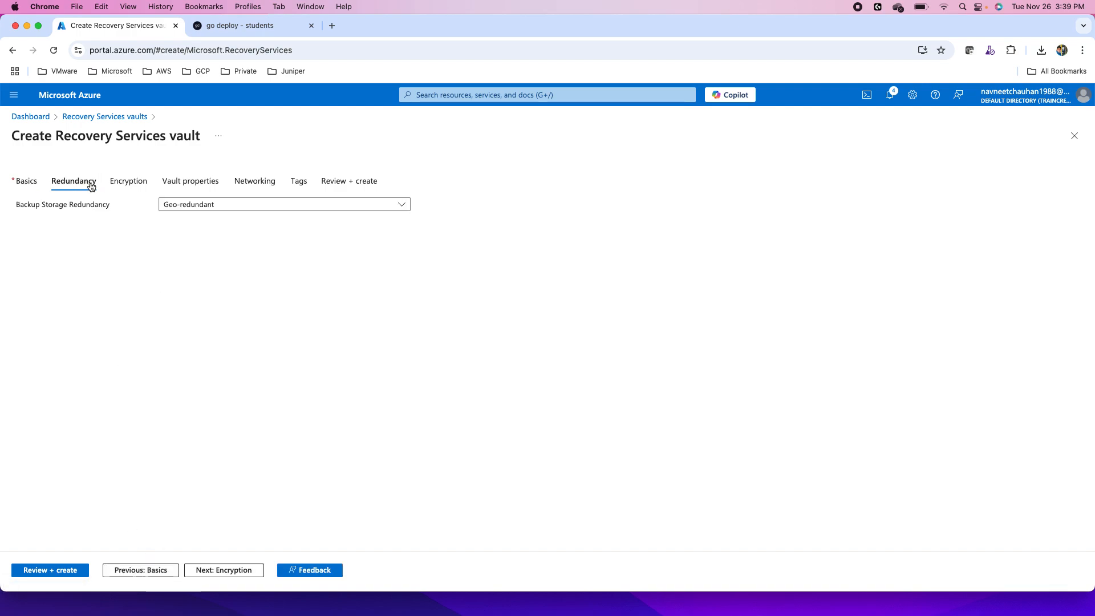
{"action": "left_click", "coordinate": [190, 211]}
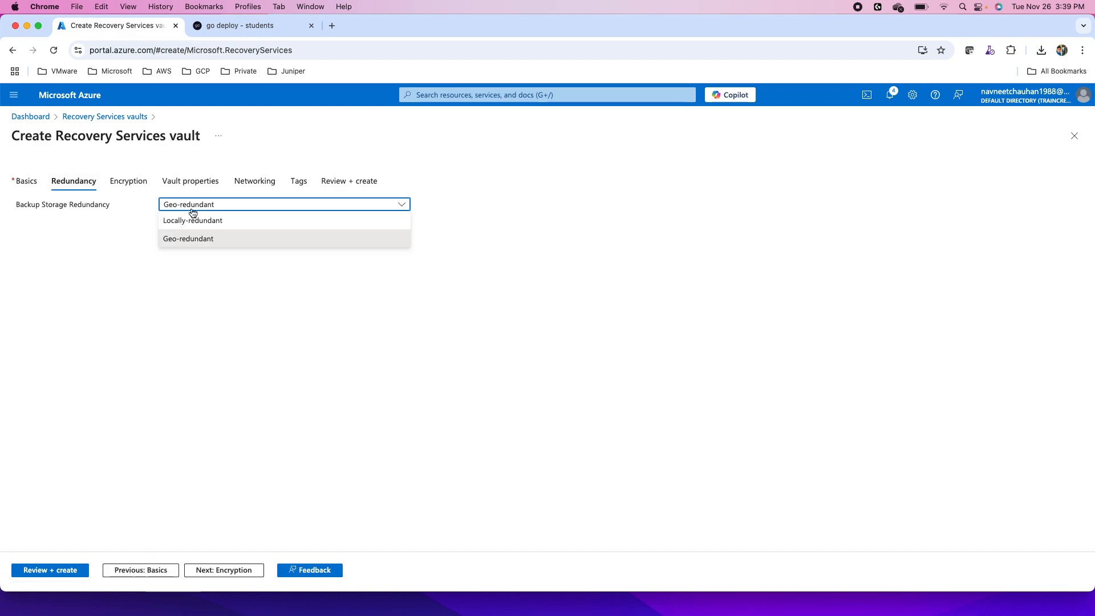
{"action": "left_click", "coordinate": [191, 209]}
{"action": "left_click", "coordinate": [191, 209]}
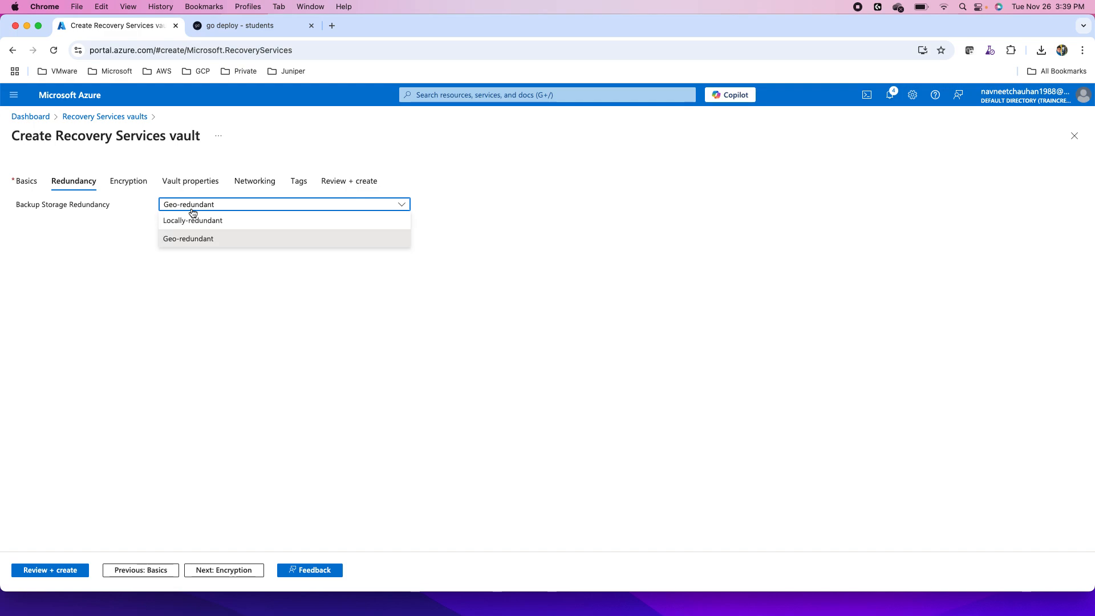
{"action": "left_click", "coordinate": [223, 221]}
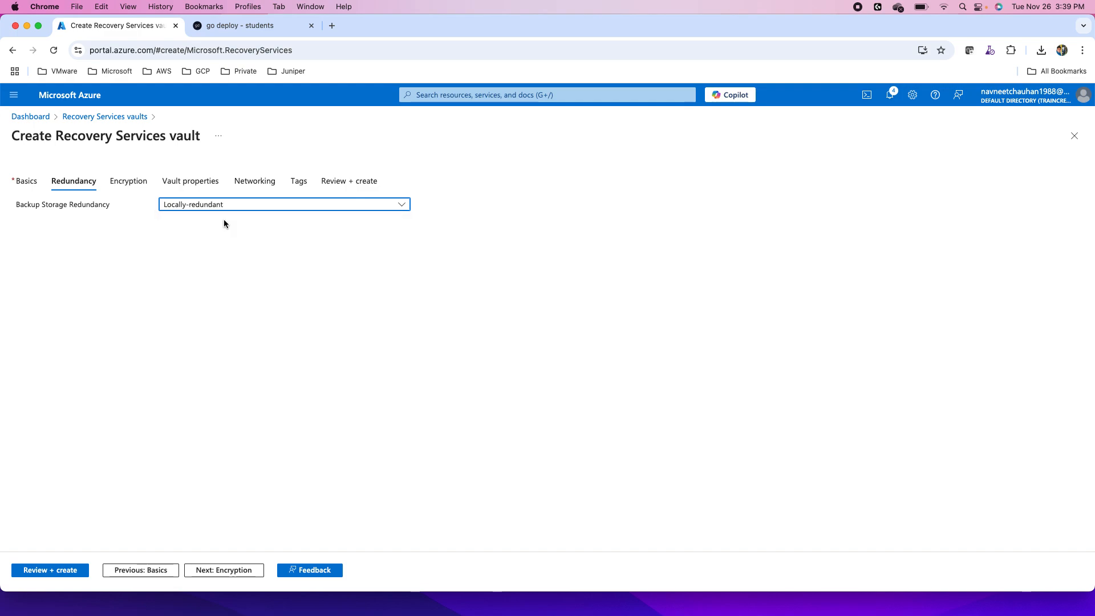
- Keep the Microsoft-managed encryption key and the default vault properties, proceeding to the networking settings
{"action": "left_click", "coordinate": [237, 571]}
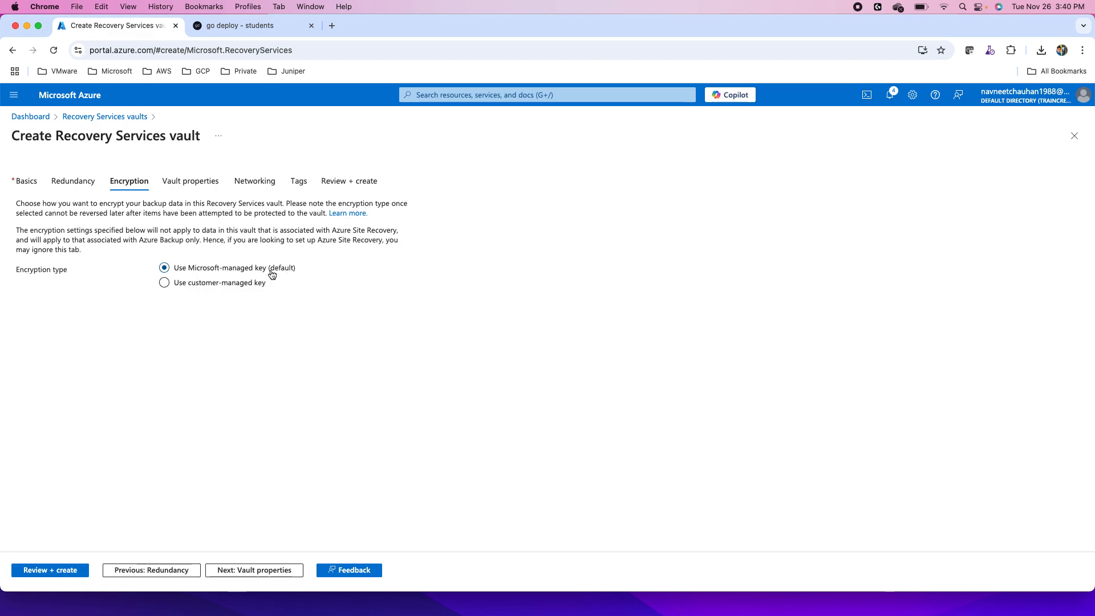
{"action": "left_click", "coordinate": [240, 573]}
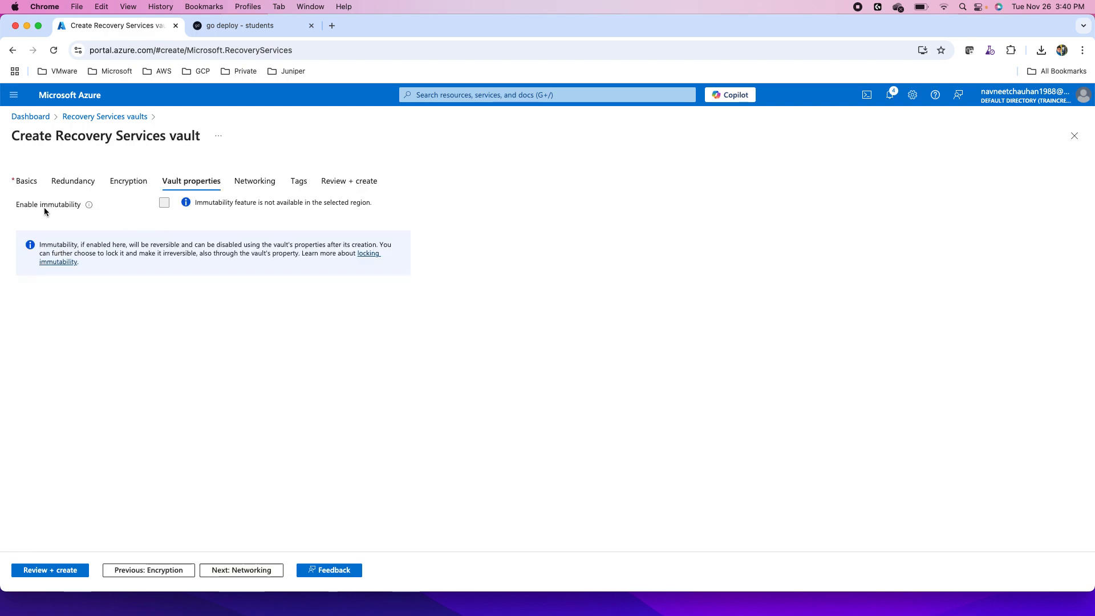
{"action": "mouse_move", "coordinate": [86, 208]}
{"action": "left_click", "coordinate": [247, 571]}
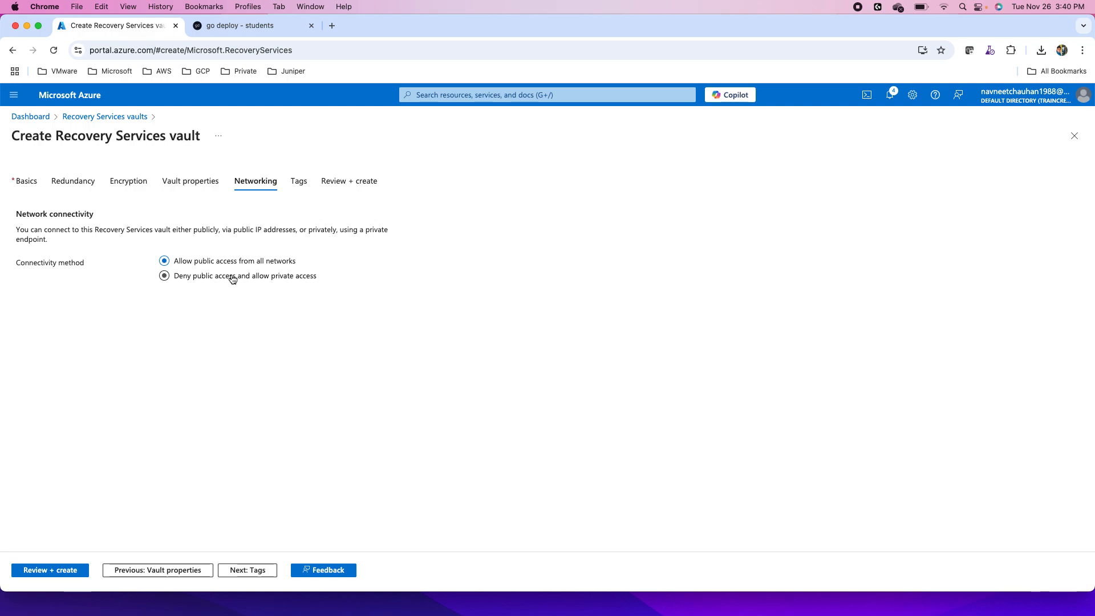
- Keep public access from all networks and add a tag named project with the value test
{"action": "left_click", "coordinate": [242, 571]}
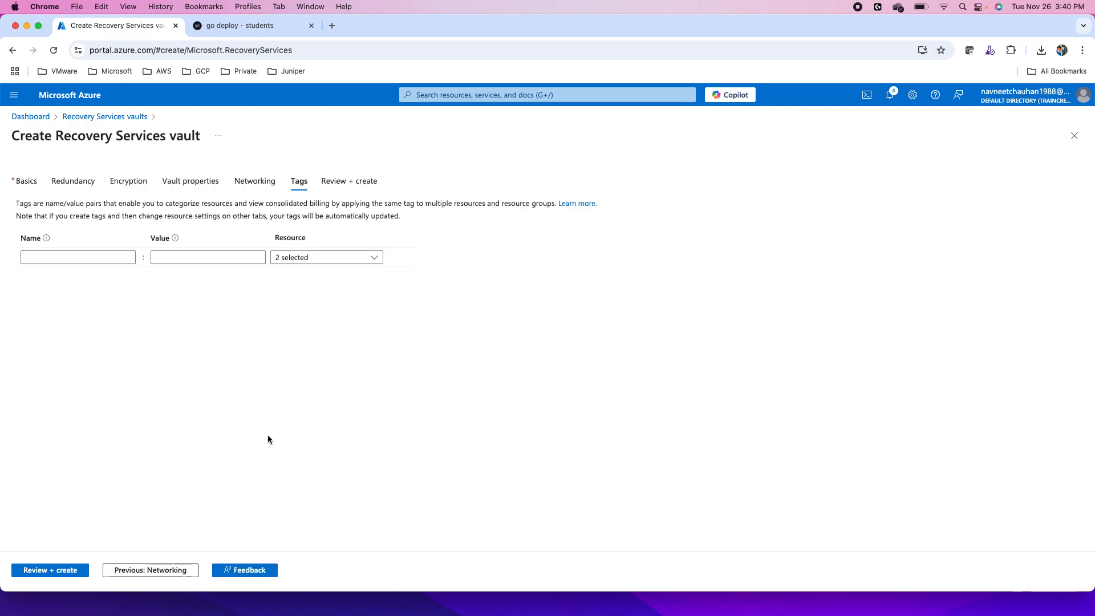
{"action": "left_click", "coordinate": [73, 258]}
{"action": "type", "text": "project"}
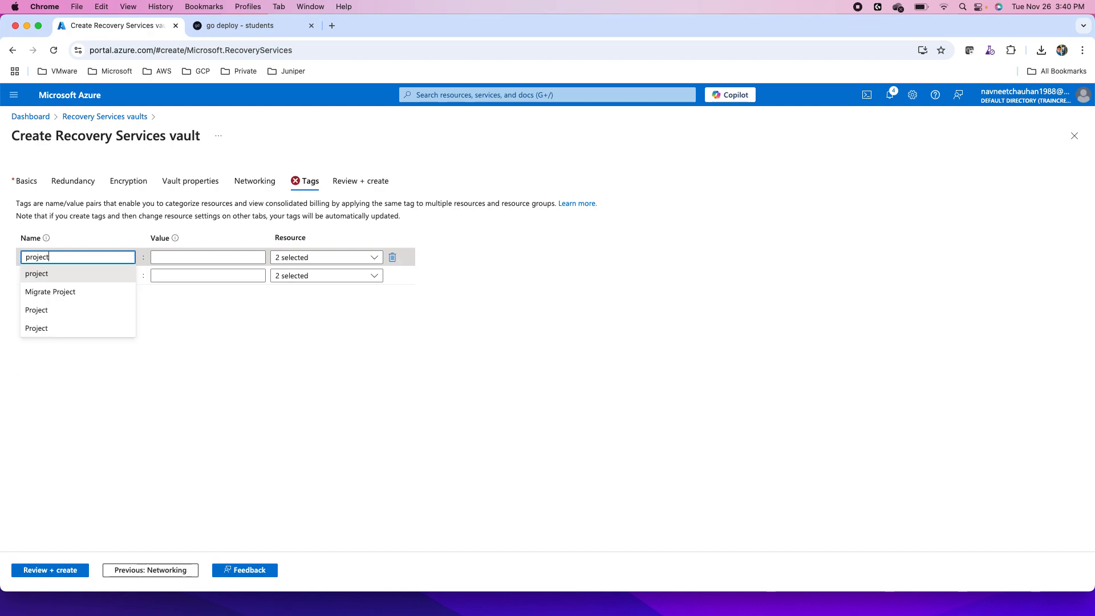
{"action": "left_click", "coordinate": [166, 258]}
{"action": "type", "text": "test"}
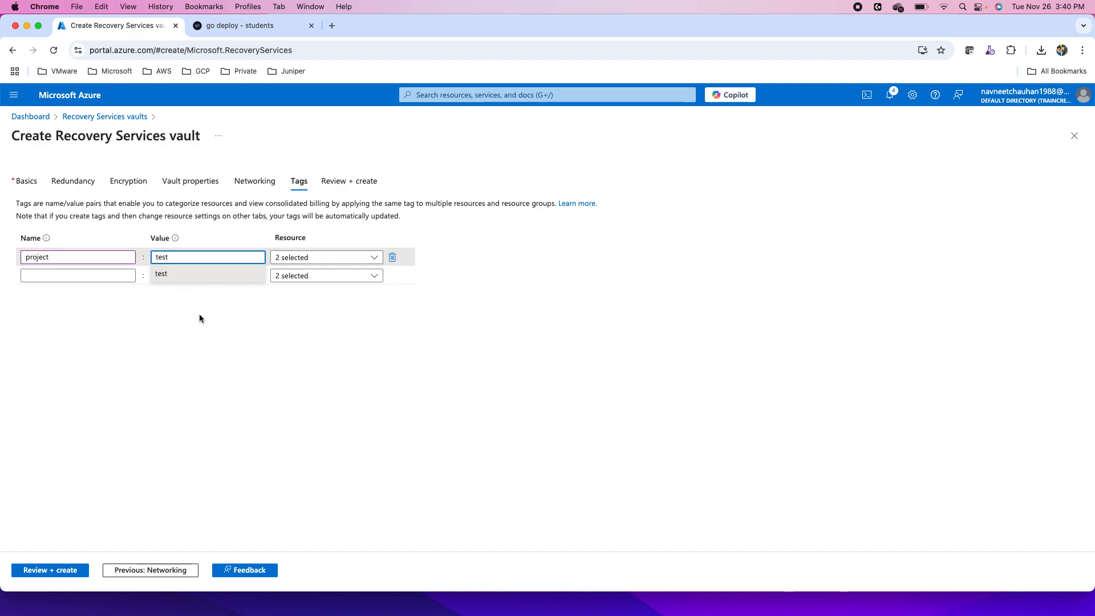
{"action": "left_click", "coordinate": [203, 346]}
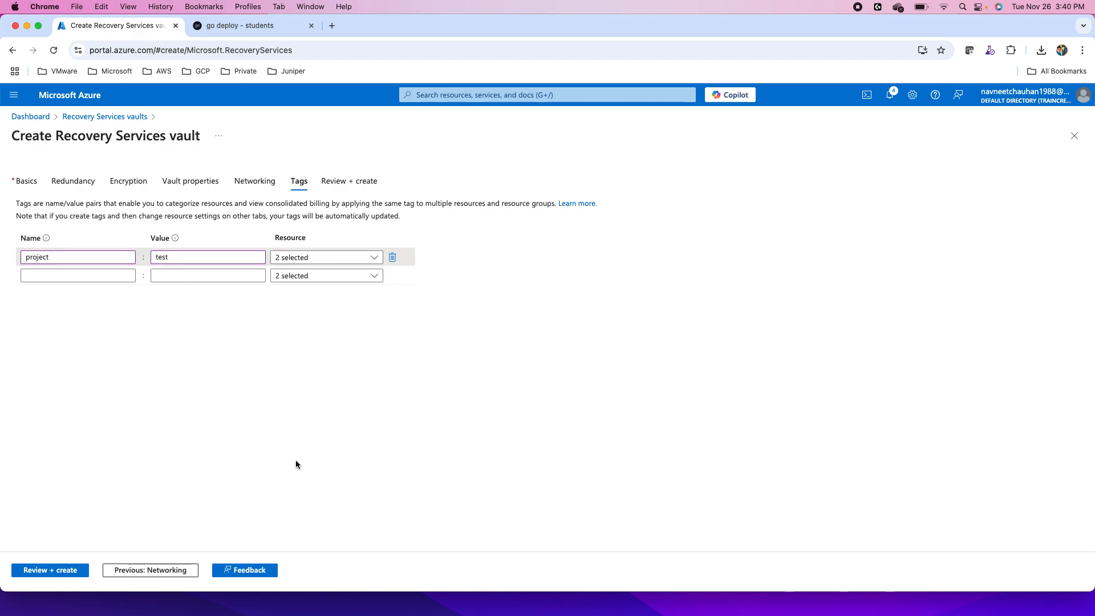
- Review and create the Recovery Services vault, and open the deployed resource
{"action": "left_click", "coordinate": [48, 570]}
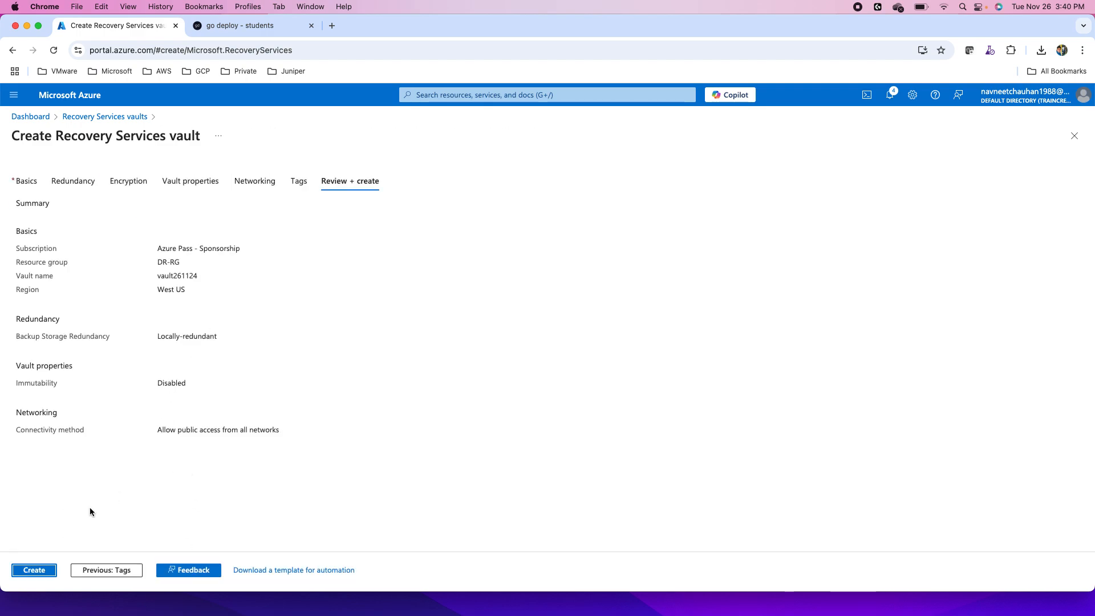
{"action": "left_click", "coordinate": [38, 569]}
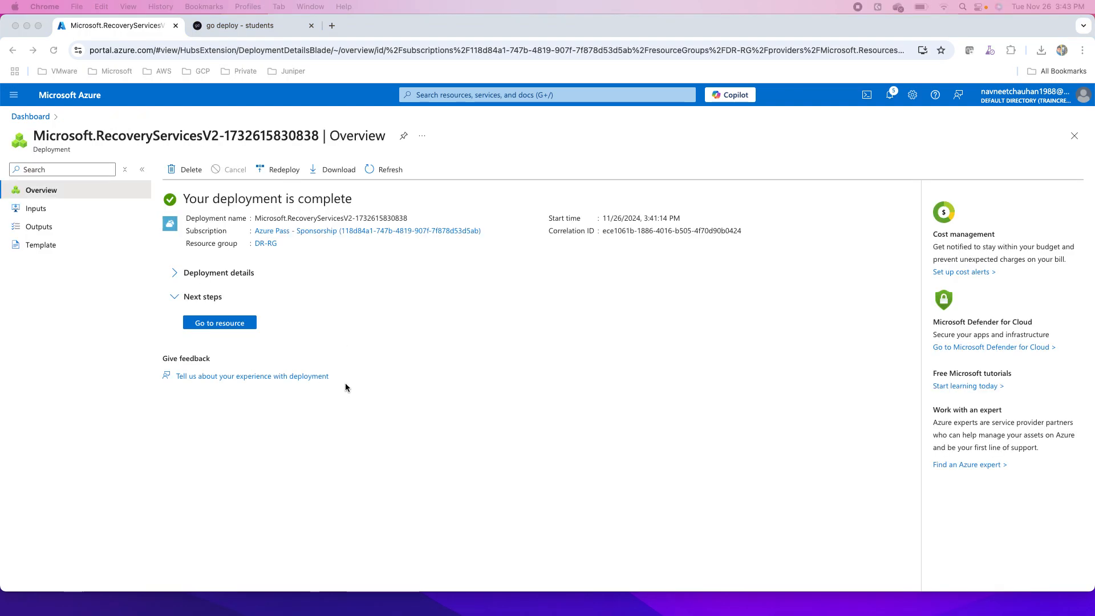
{"action": "left_click", "coordinate": [220, 323]}
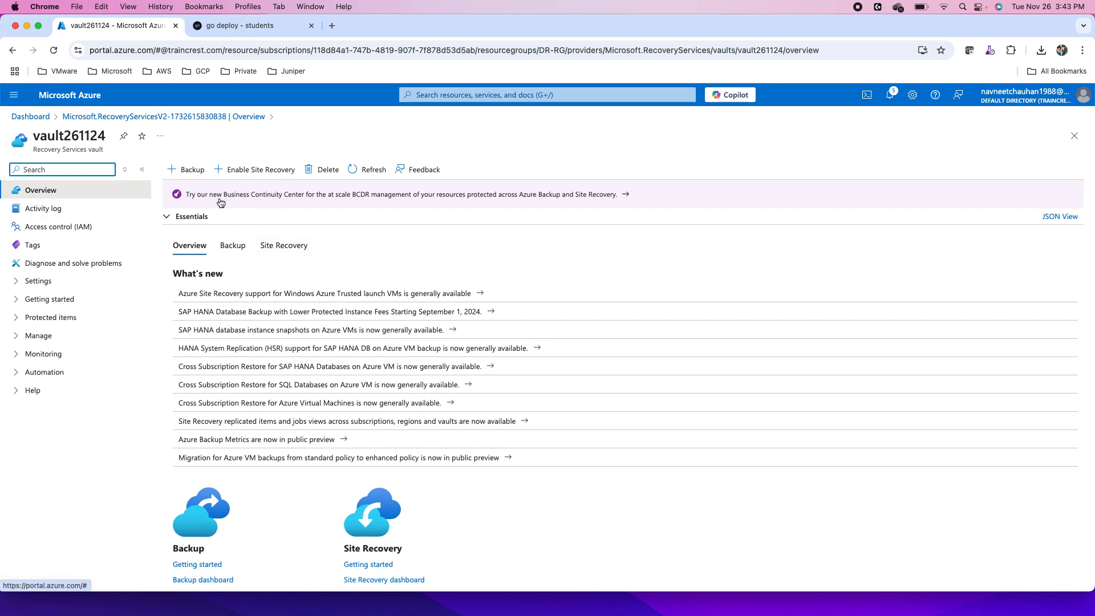
- Open the vault's Site Recovery getting-started page and start preparing infrastructure for Hyper-V machines to Azure
{"action": "scroll", "coordinate": [330, 378], "scroll_direction": "down", "scroll_amount": 3}
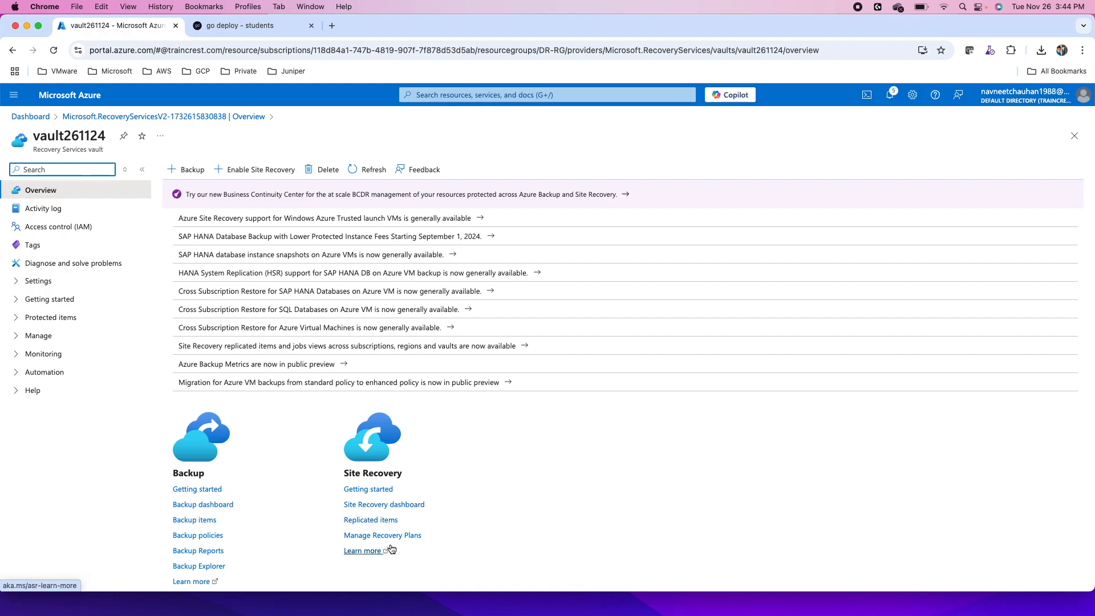
{"action": "left_click", "coordinate": [365, 490]}
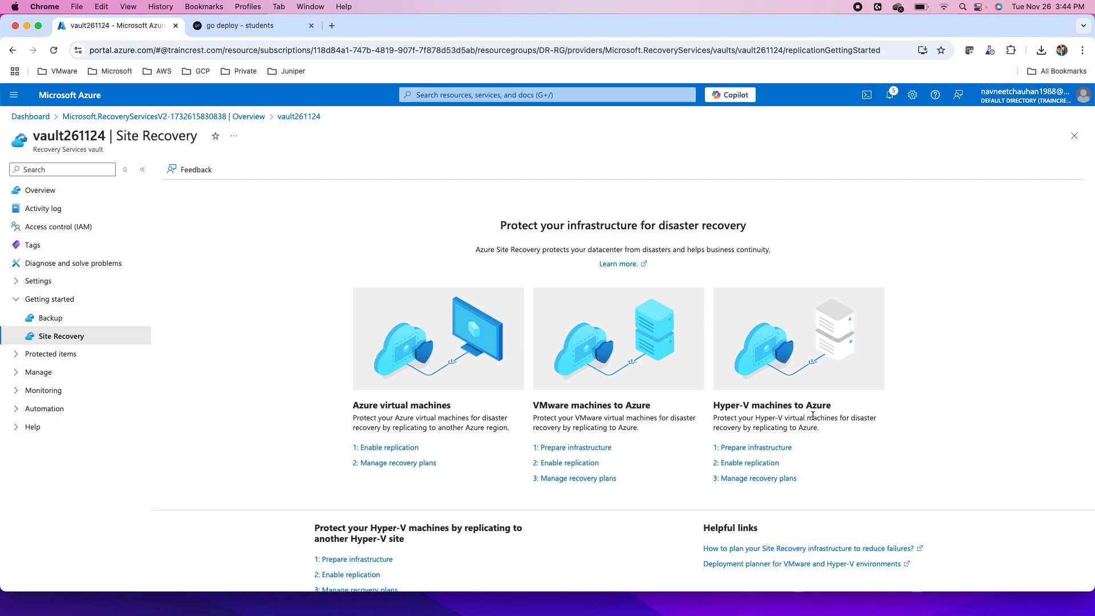
{"action": "left_click", "coordinate": [759, 448]}
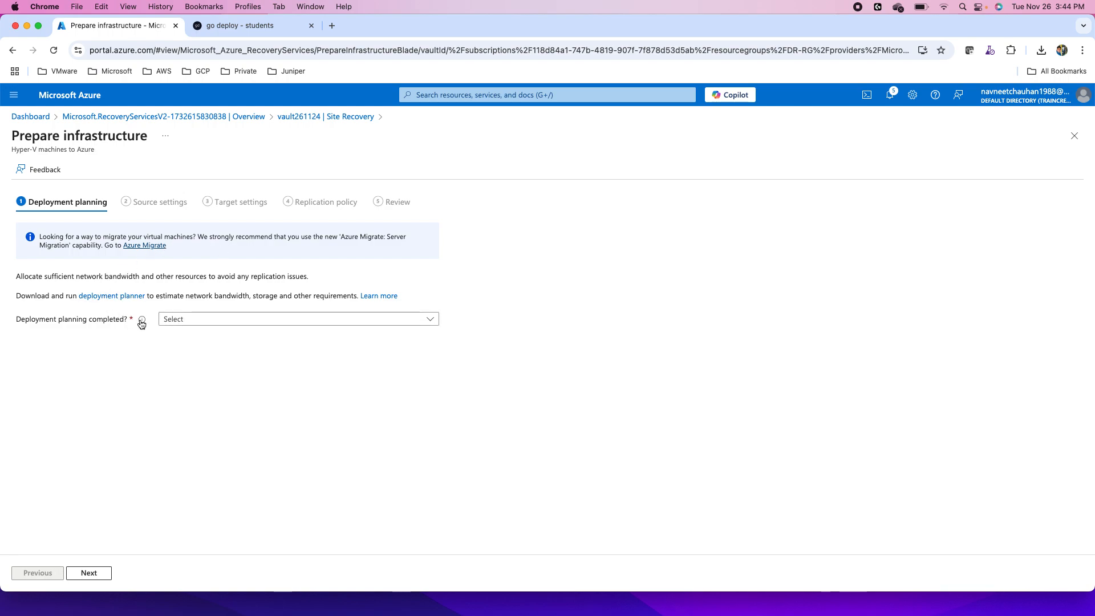
- Answer the deployment planning question with "I will do it later" and continue to the source settings
{"action": "mouse_move", "coordinate": [142, 320]}
{"action": "left_click", "coordinate": [204, 324]}
{"action": "left_click", "coordinate": [193, 353]}
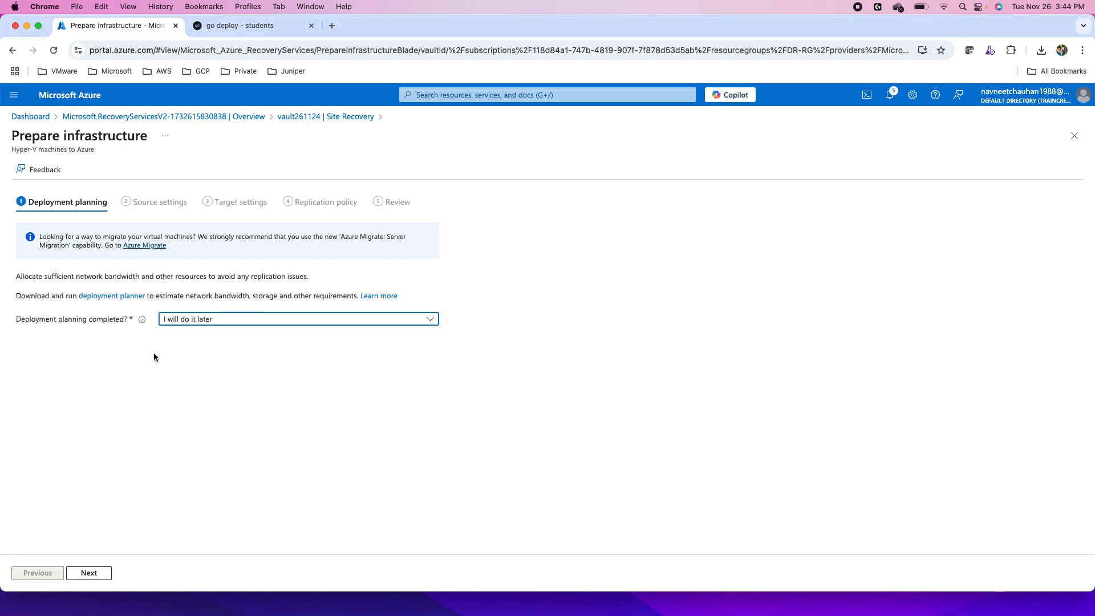
{"action": "left_click", "coordinate": [88, 573]}
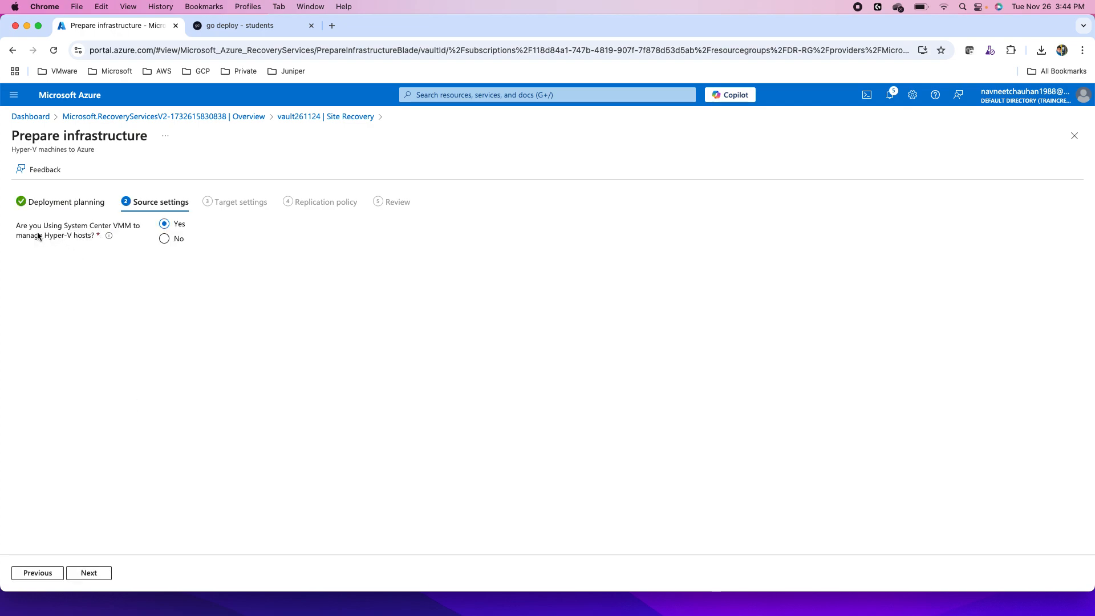
- Specify that System Center VMM is not used and create a Hyper-V site named Blr-Site
{"action": "left_click", "coordinate": [164, 239]}
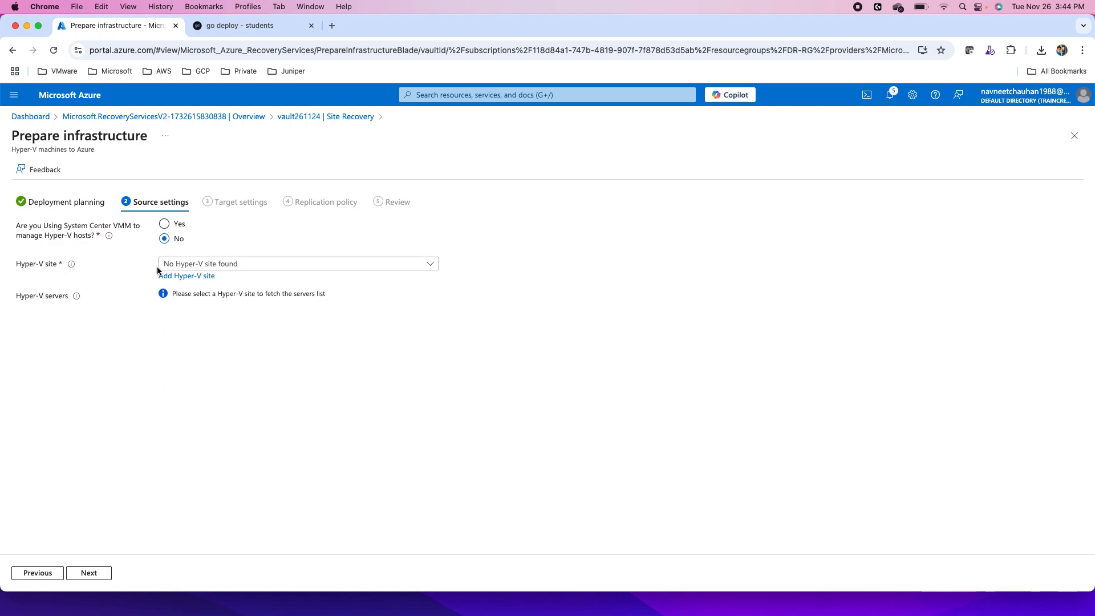
{"action": "left_click", "coordinate": [189, 278]}
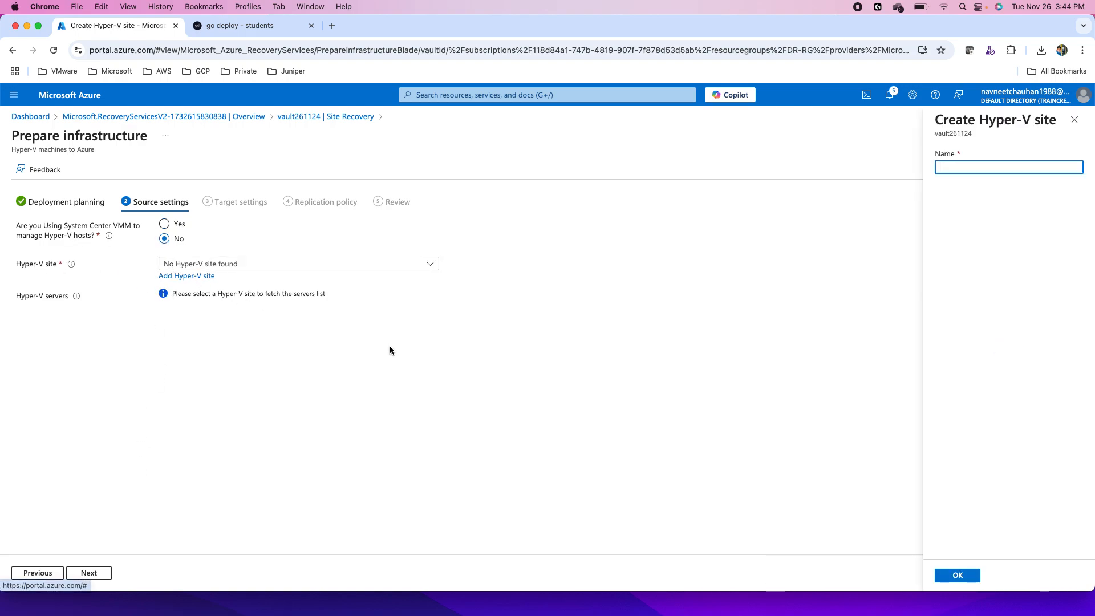
{"action": "type", "text": "Bler"}
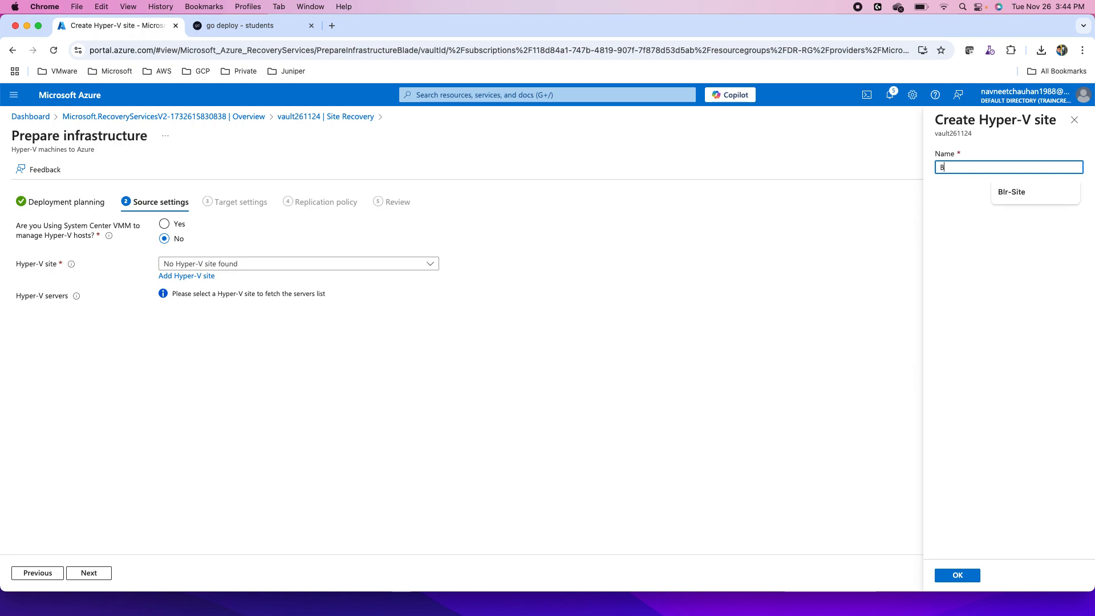
{"action": "key", "text": "BackSpace"}
{"action": "key", "text": "BackSpace"}
{"action": "type", "text": "r"}
{"action": "left_click", "coordinate": [1017, 195]}
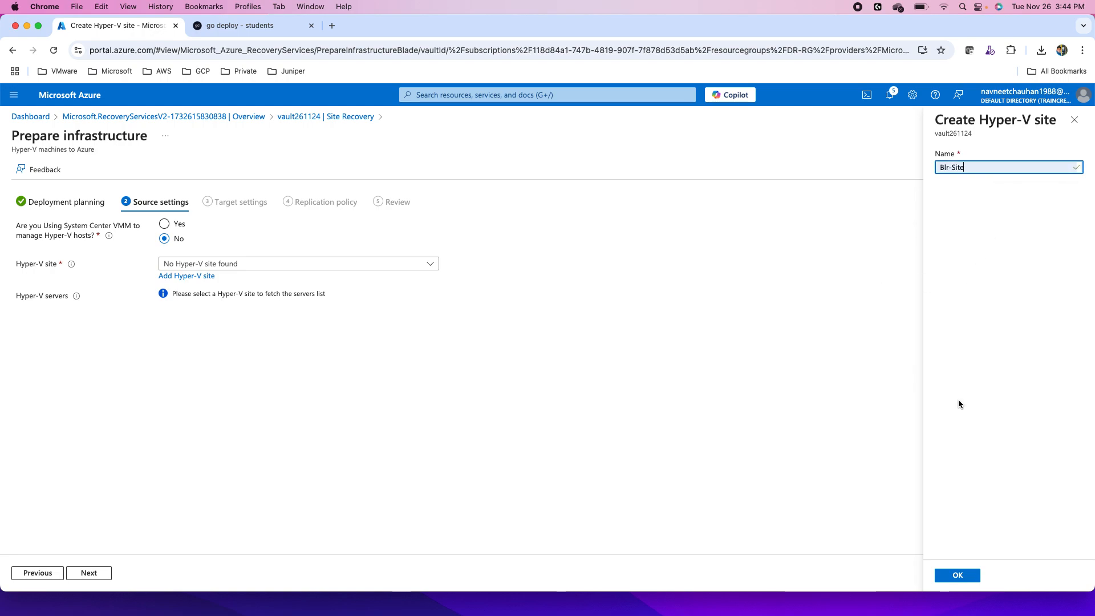
{"action": "left_click", "coordinate": [958, 575]}
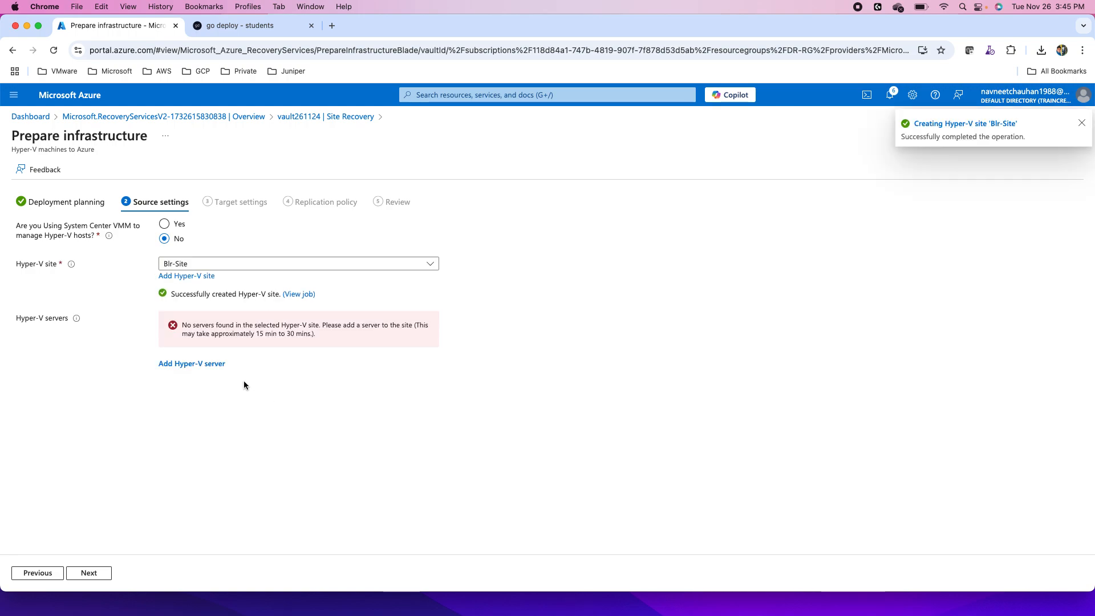
- Start adding a Hyper-V server to Blr-Site and copy the download link for the Azure Site Recovery Provider installer
{"action": "left_click", "coordinate": [202, 365]}
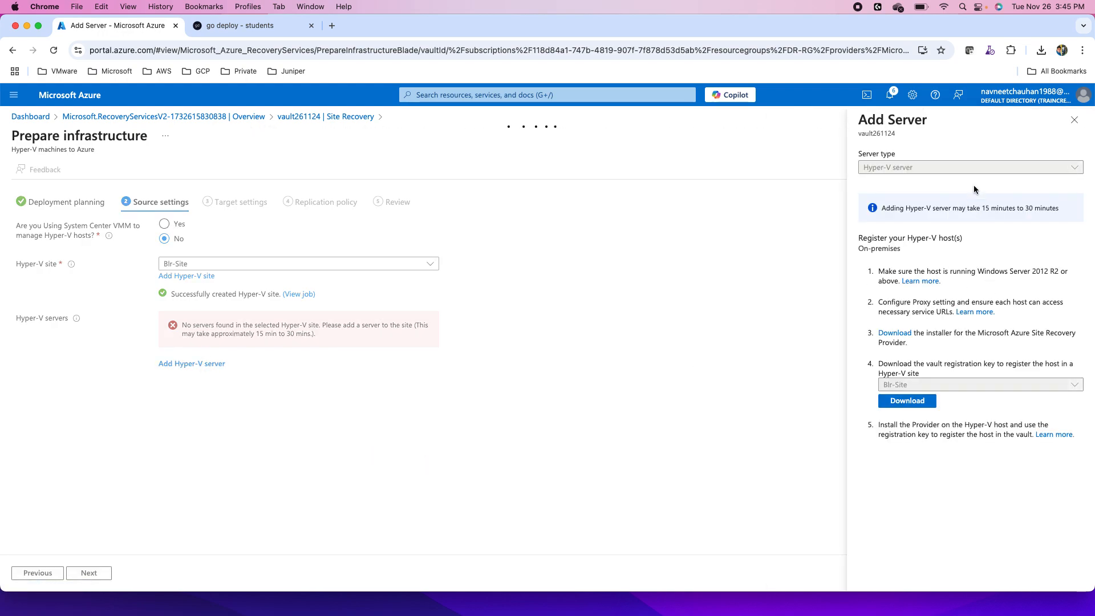
{"action": "right_click", "coordinate": [900, 337]}
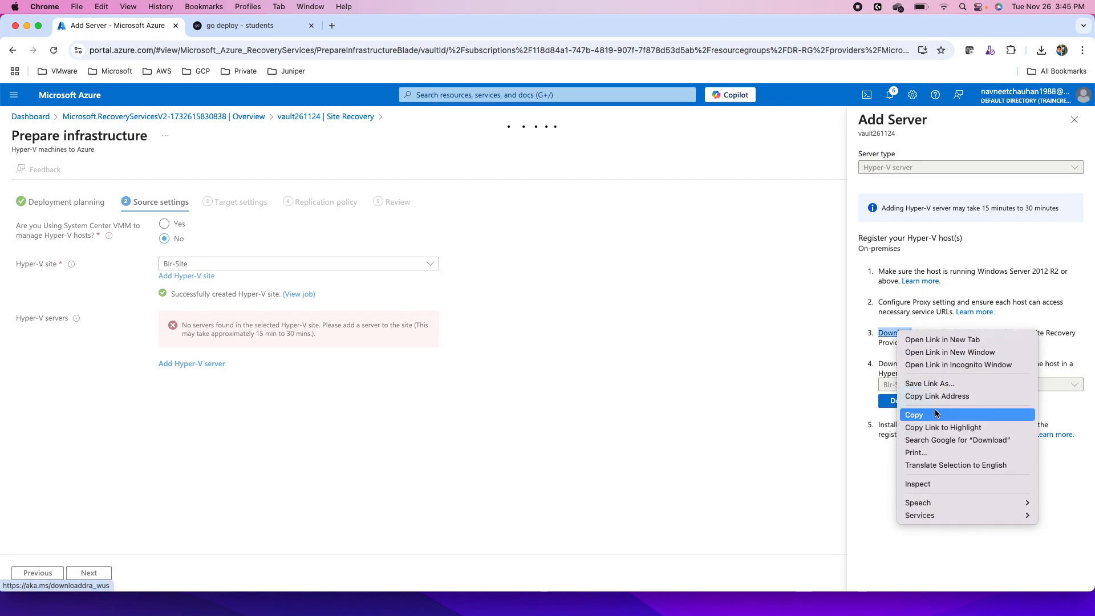
{"action": "left_click", "coordinate": [937, 397]}
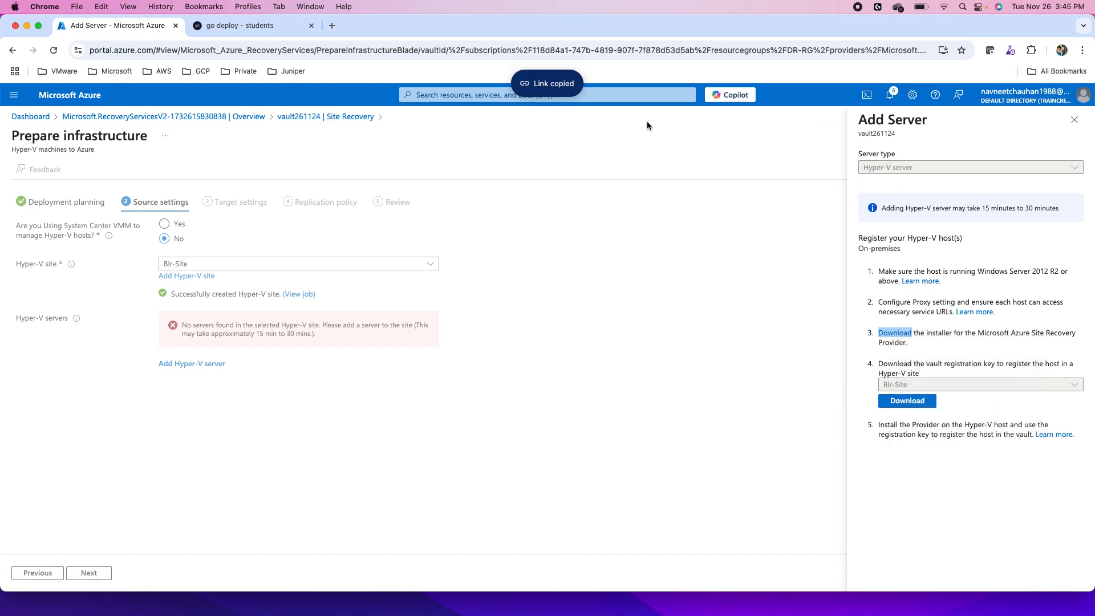
- Switch to the go deploy lab session of the on-premises host and open Hyper-V Manager maximized from Server Manager
{"action": "left_click", "coordinate": [268, 26]}
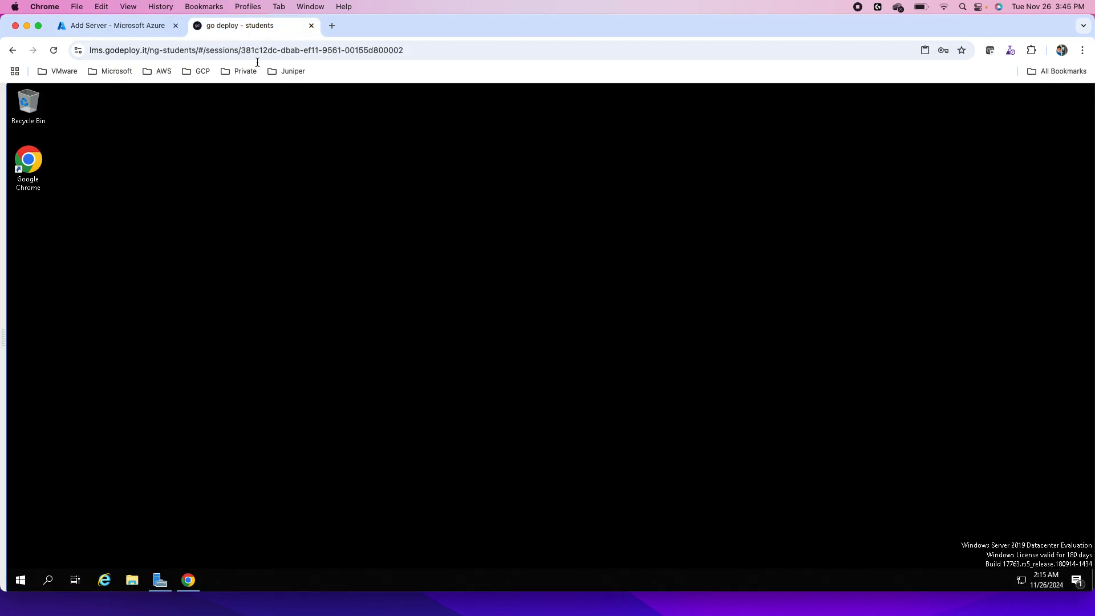
{"action": "left_click", "coordinate": [159, 581]}
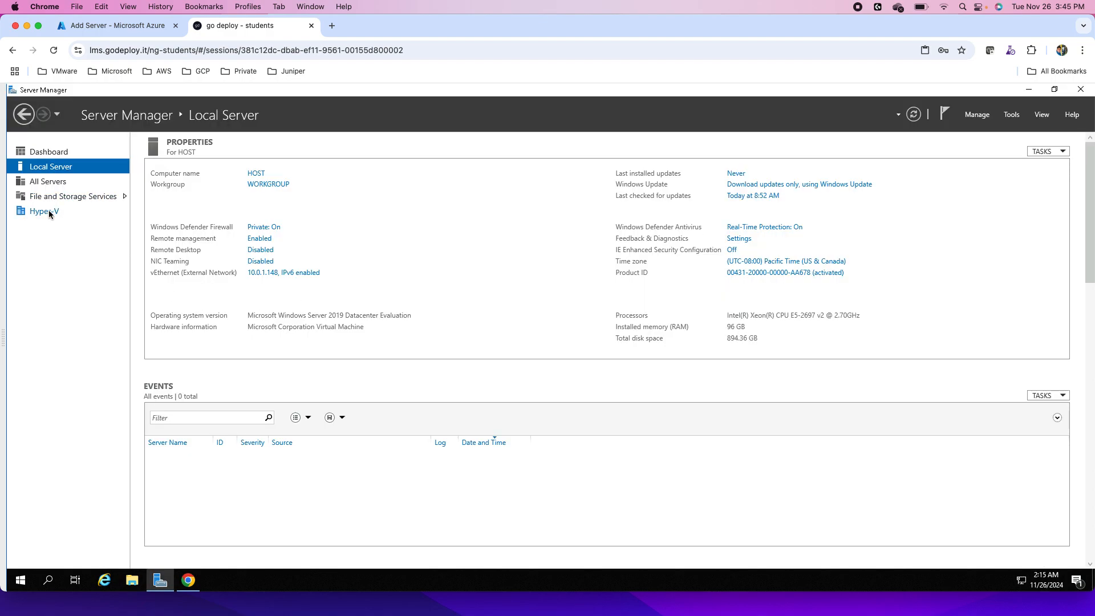
{"action": "left_click", "coordinate": [1011, 115]}
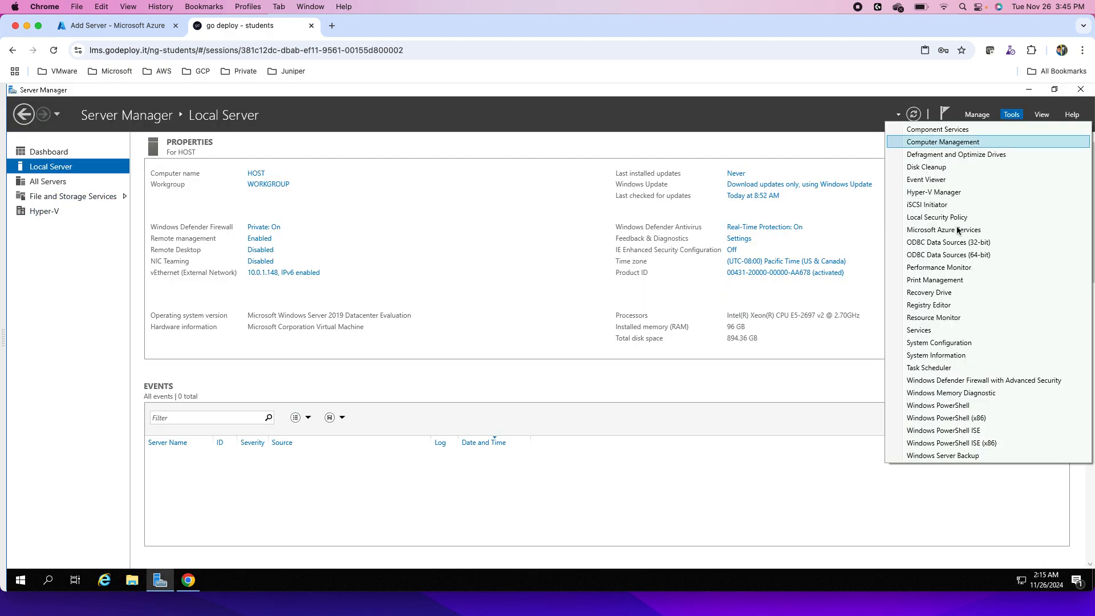
{"action": "left_click", "coordinate": [935, 193]}
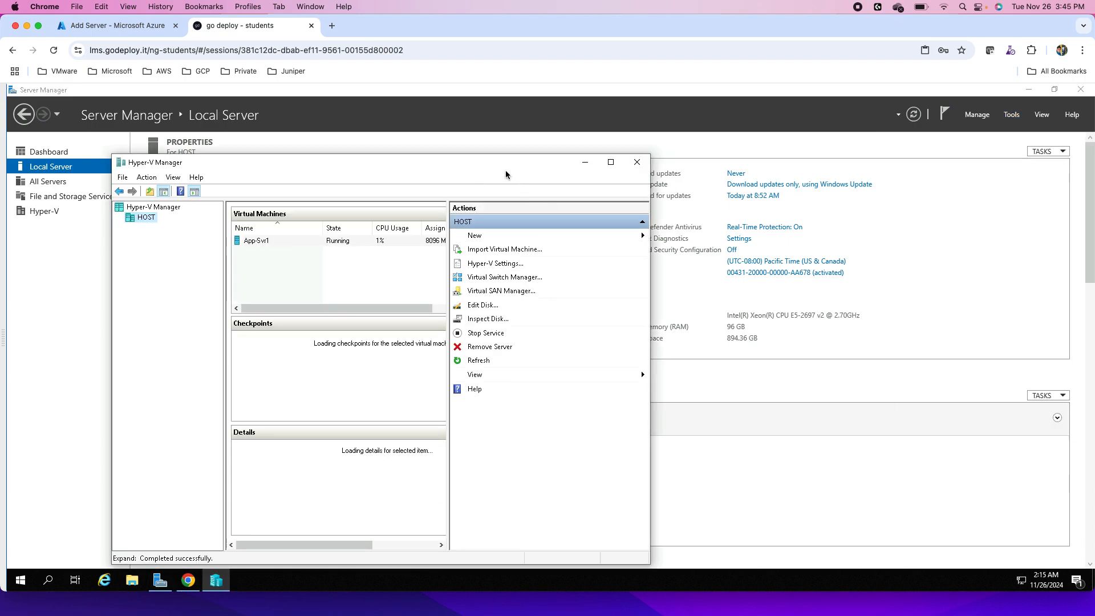
{"action": "left_click", "coordinate": [610, 163]}
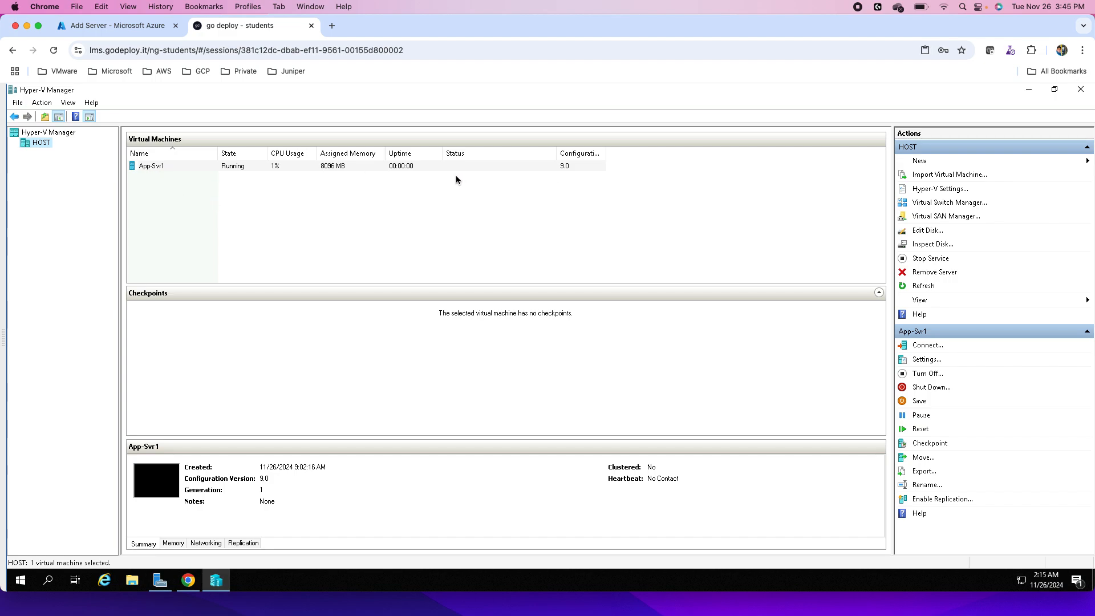
- Connect to the App-Svr1 virtual machine to view its console, and close the connection window
{"action": "left_click", "coordinate": [194, 191]}
{"action": "left_click", "coordinate": [164, 167]}
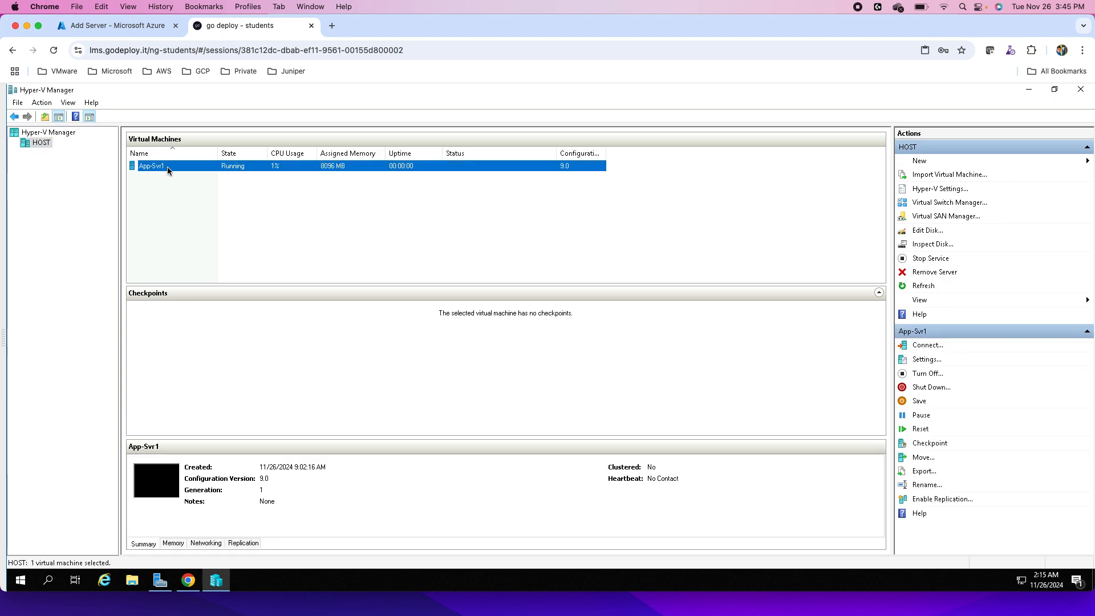
{"action": "right_click", "coordinate": [170, 166]}
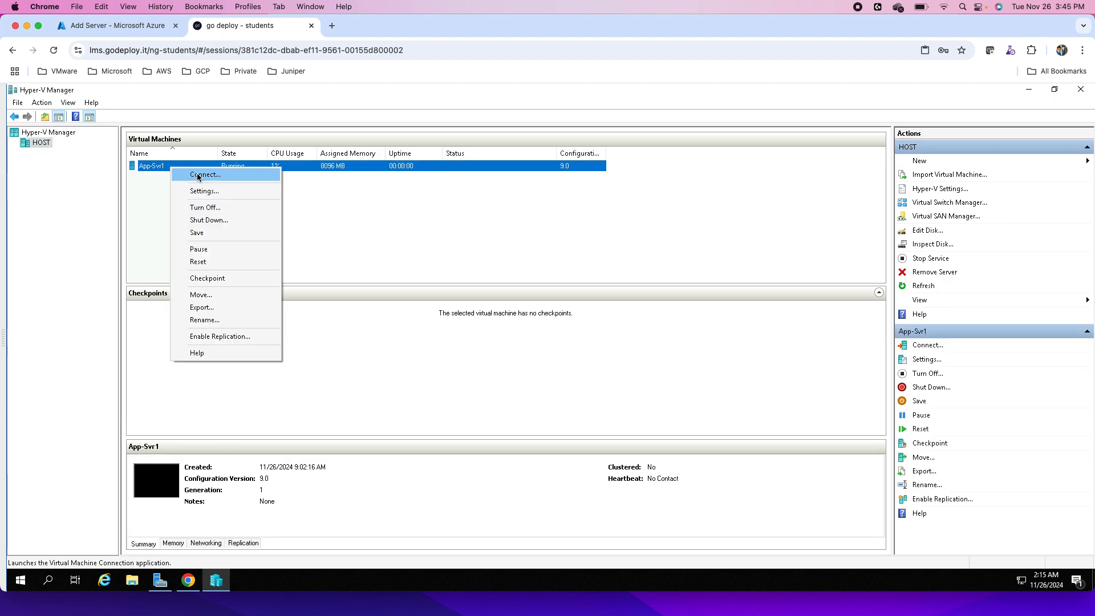
{"action": "left_click", "coordinate": [190, 175]}
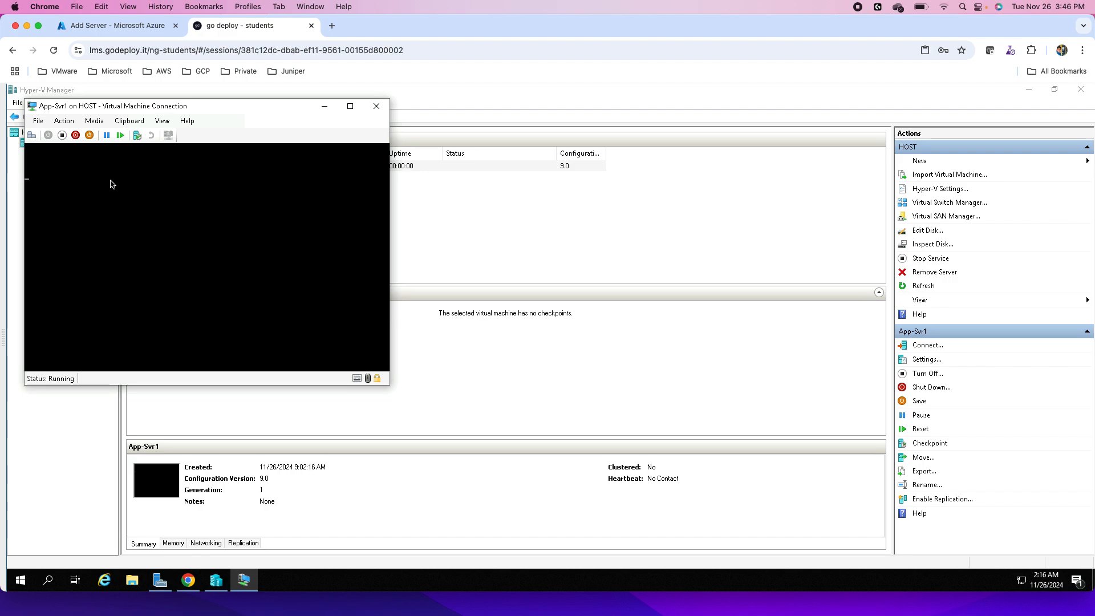
{"action": "left_click", "coordinate": [377, 106]}
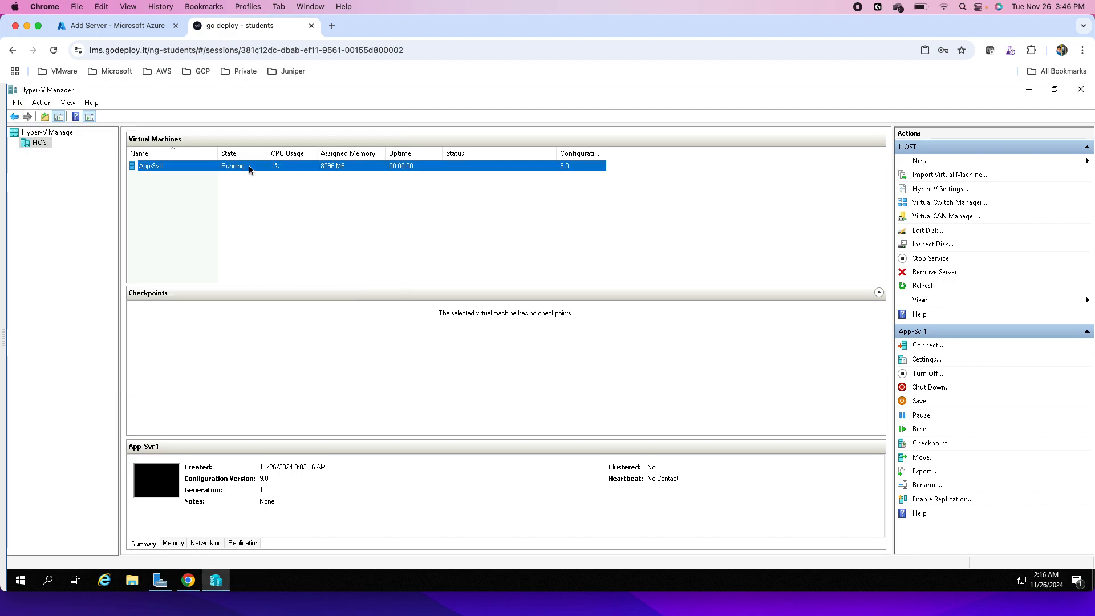
{"action": "left_click", "coordinate": [188, 580]}
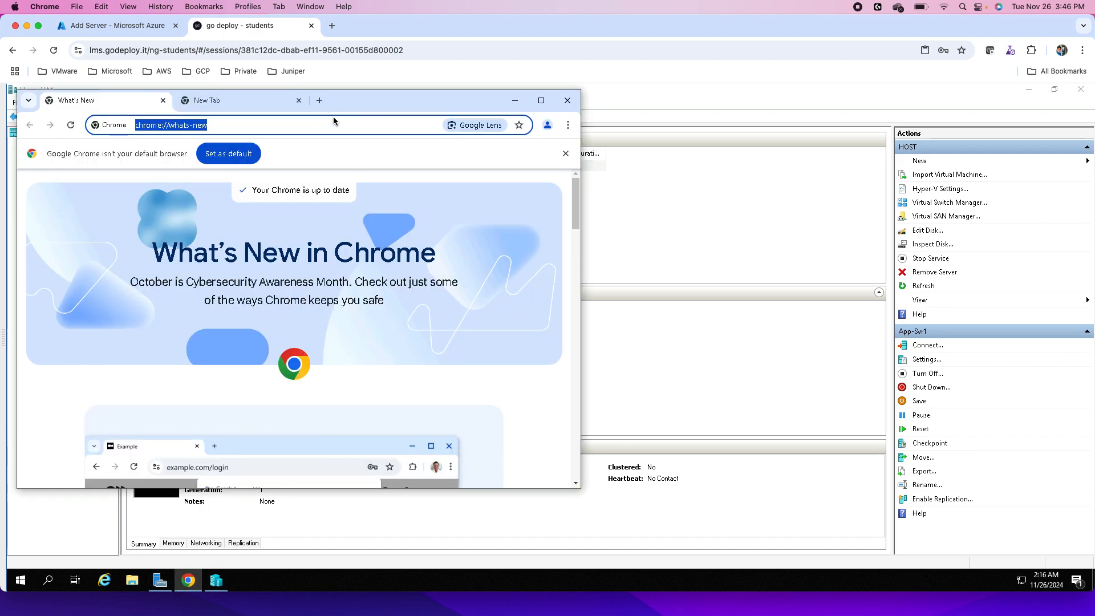
{"action": "right_click", "coordinate": [169, 124]}
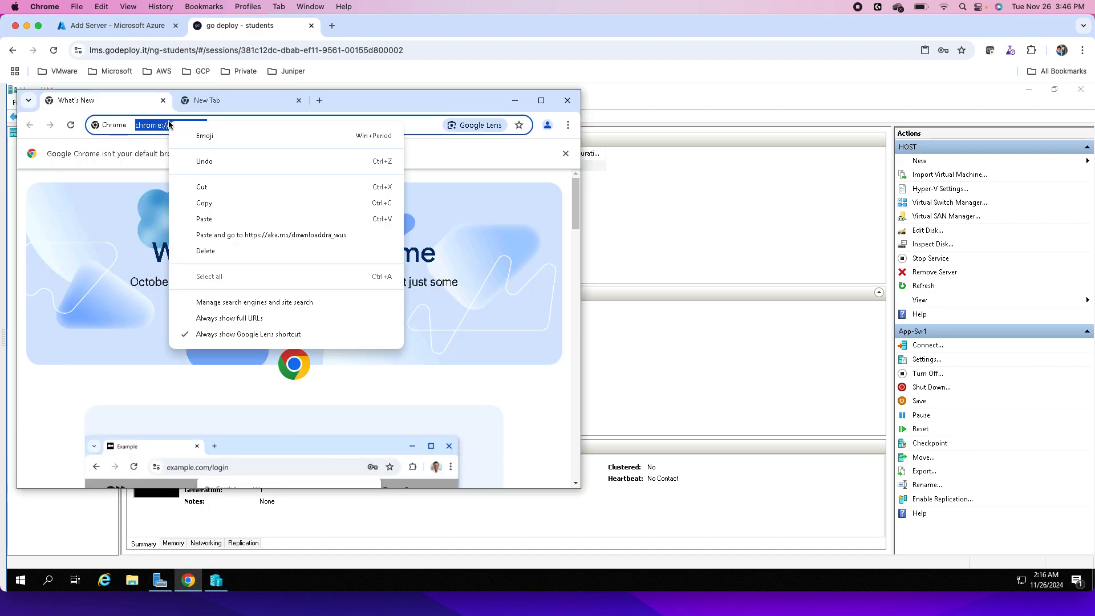
{"action": "left_click", "coordinate": [205, 219]}
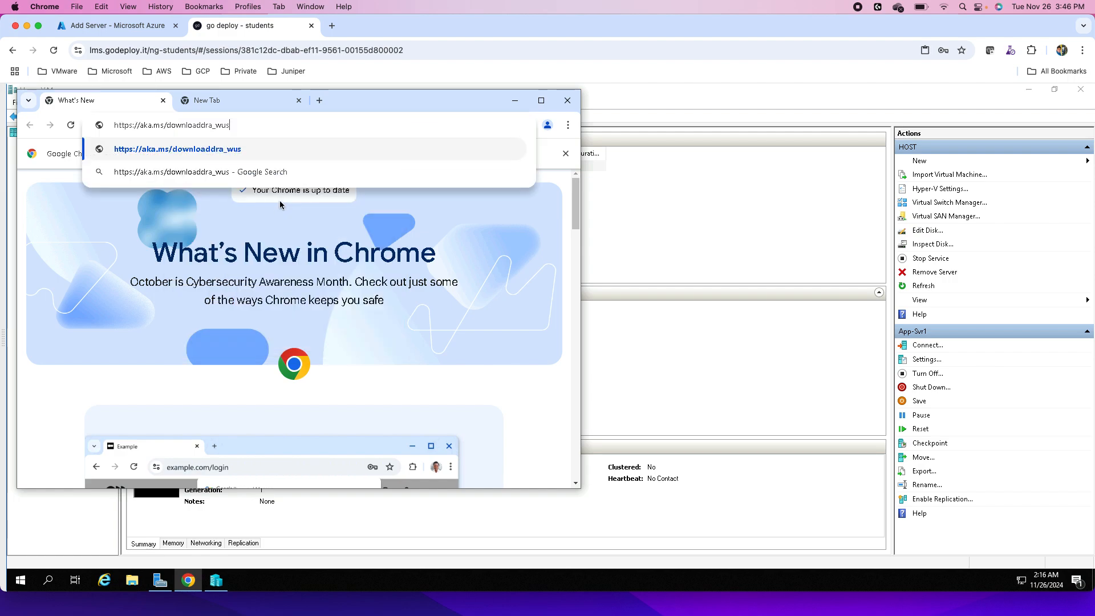
{"action": "left_click", "coordinate": [345, 142]}
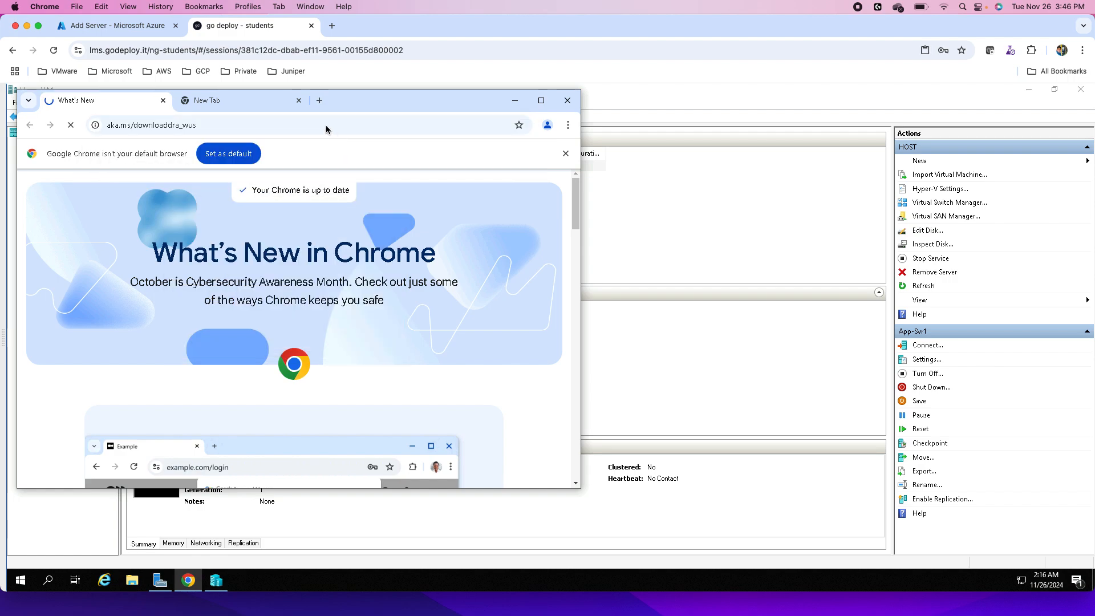
{"action": "double_click", "coordinate": [378, 98]}
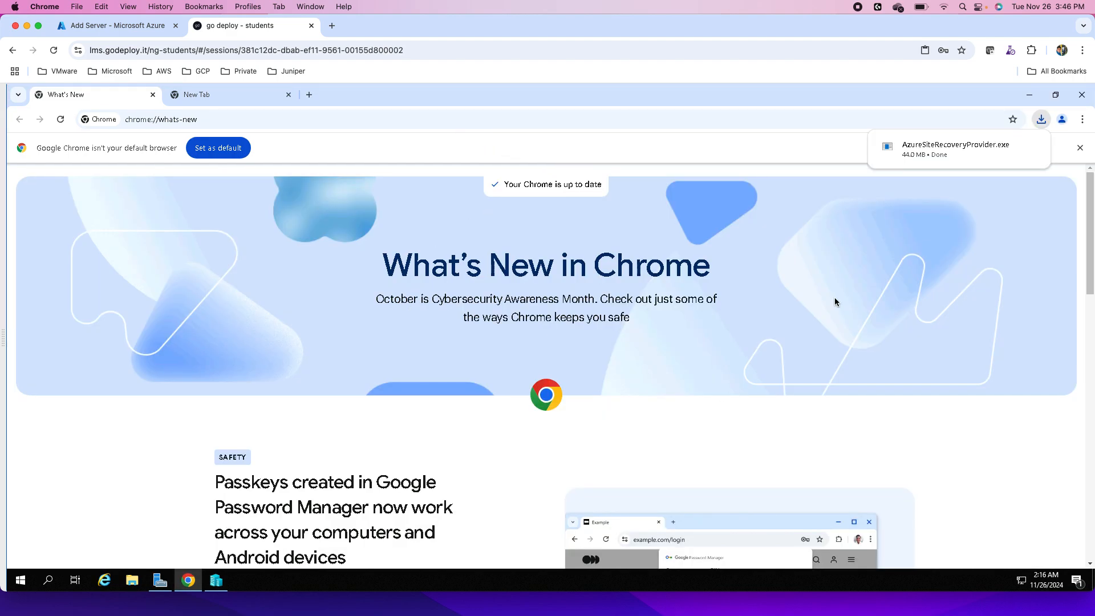
- Run the downloaded AzureSiteRecoveryProvider installer with Microsoft Update off and install it to the default location
{"action": "mouse_move", "coordinate": [947, 157]}
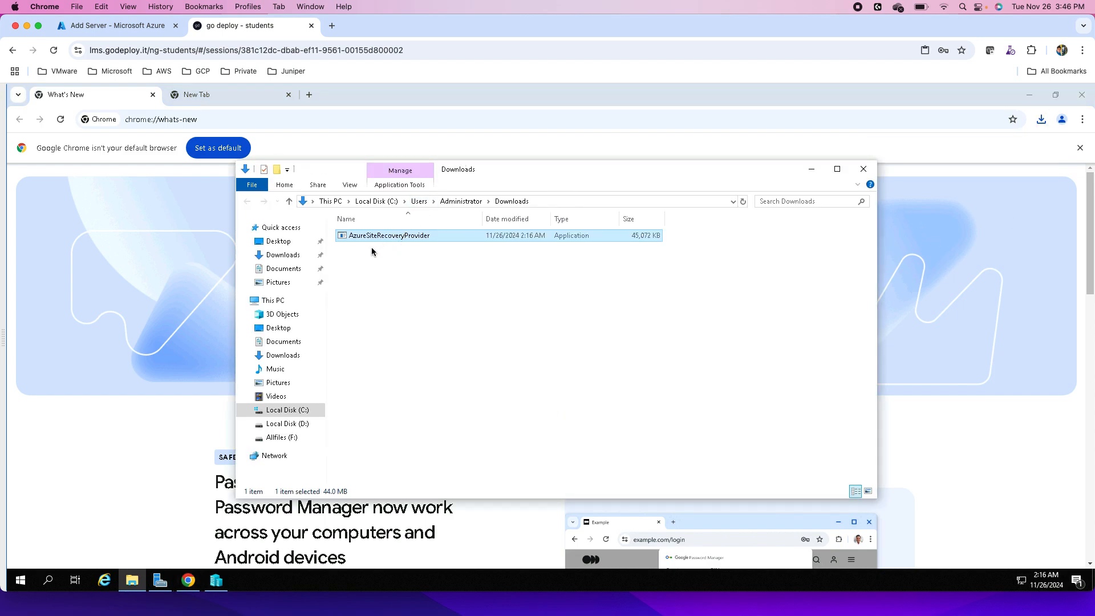
{"action": "double_click", "coordinate": [408, 236]}
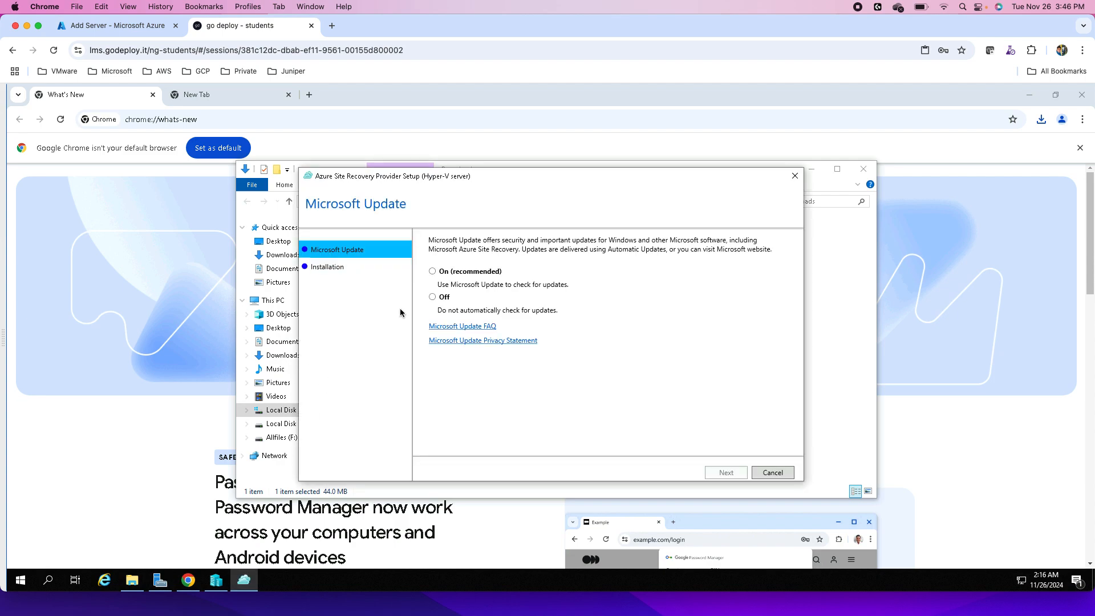
{"action": "left_click", "coordinate": [433, 298]}
{"action": "left_click", "coordinate": [721, 473]}
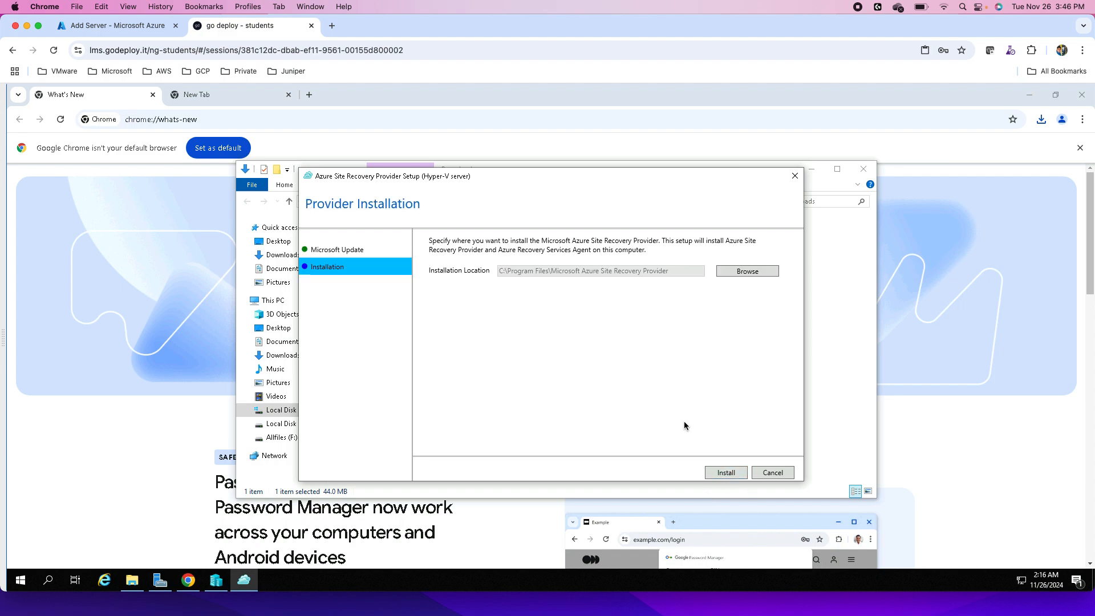
{"action": "left_click", "coordinate": [725, 473]}
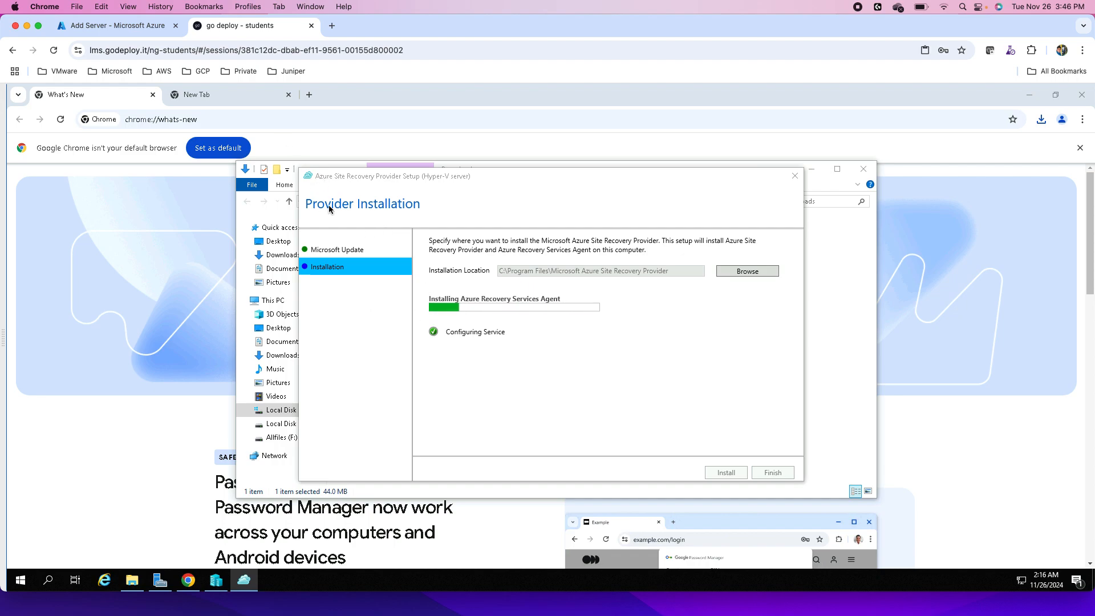
- Download the vault registration key for Blr-Site from the Azure portal and open the VaultCredentials file in TextEdit
{"action": "left_click", "coordinate": [134, 30]}
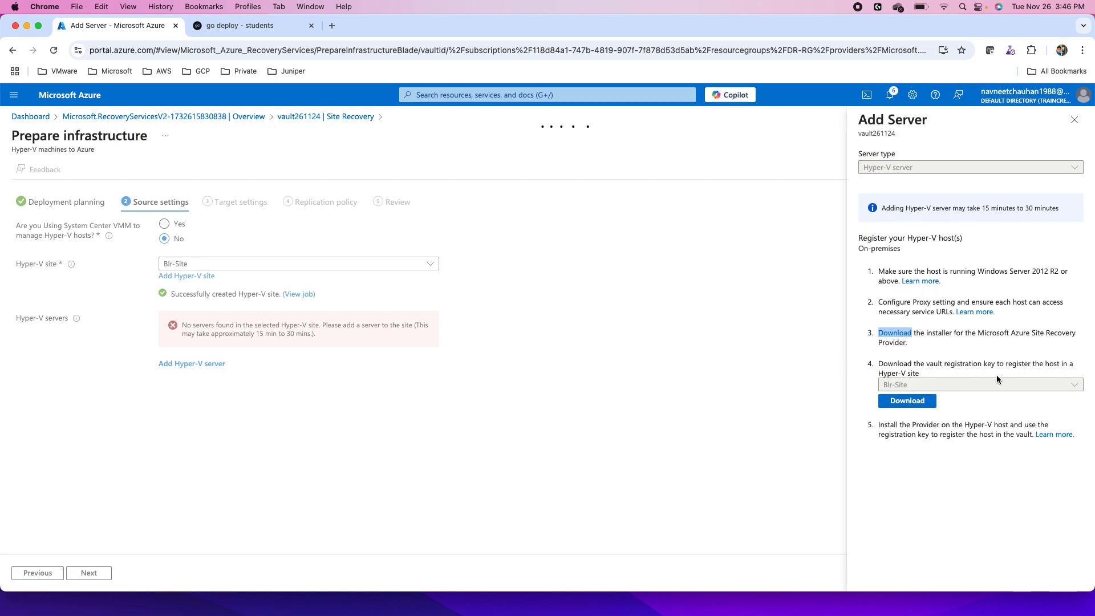
{"action": "left_click", "coordinate": [912, 402]}
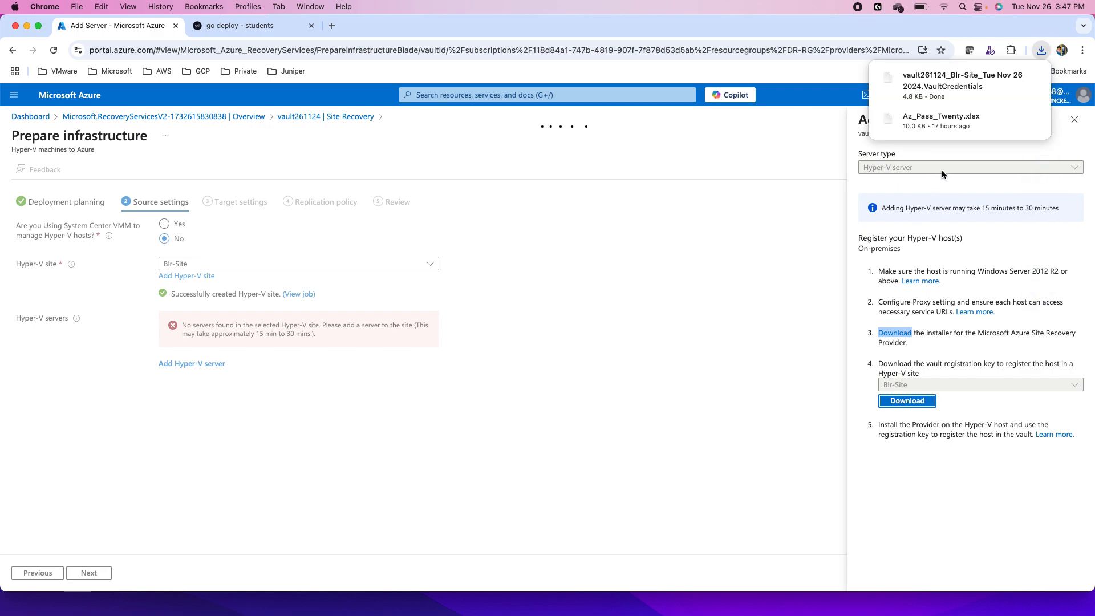
{"action": "left_click", "coordinate": [928, 86]}
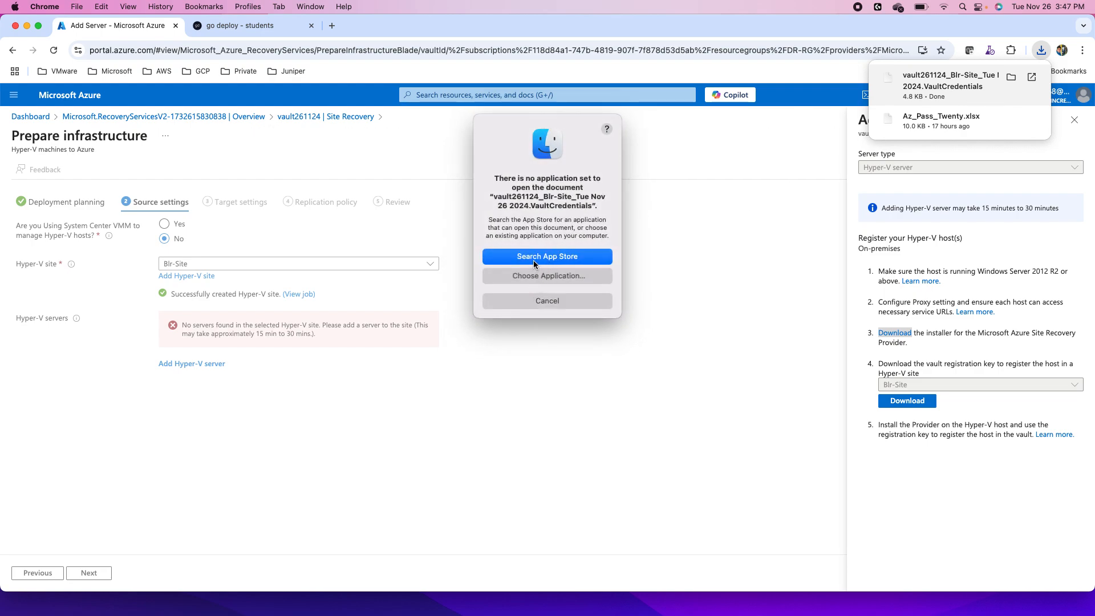
{"action": "left_click", "coordinate": [529, 277]}
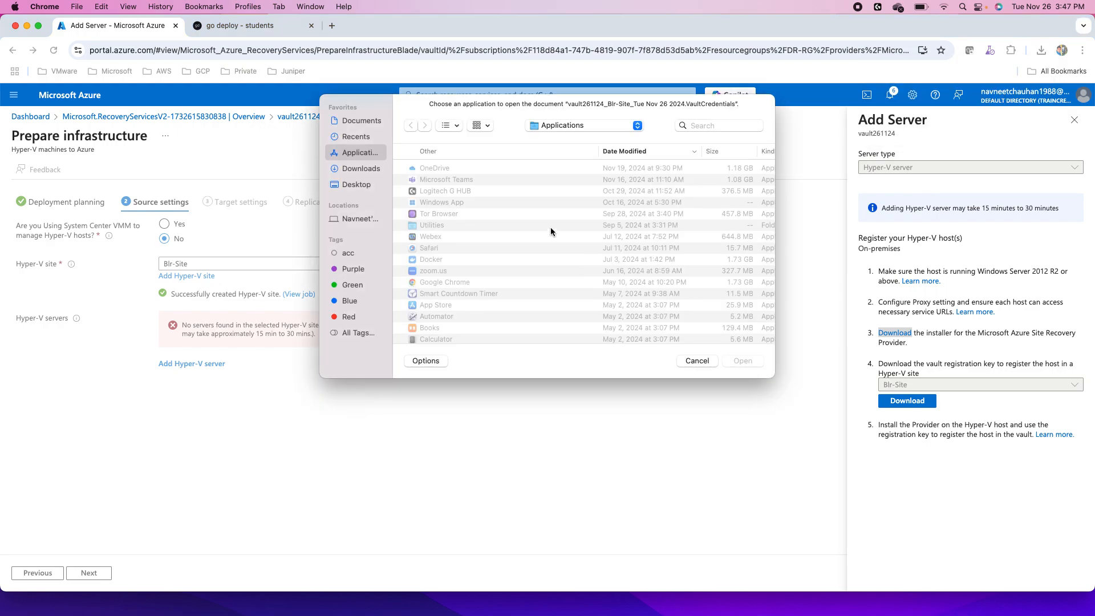
{"action": "scroll", "coordinate": [453, 278], "scroll_direction": "down", "scroll_amount": 10}
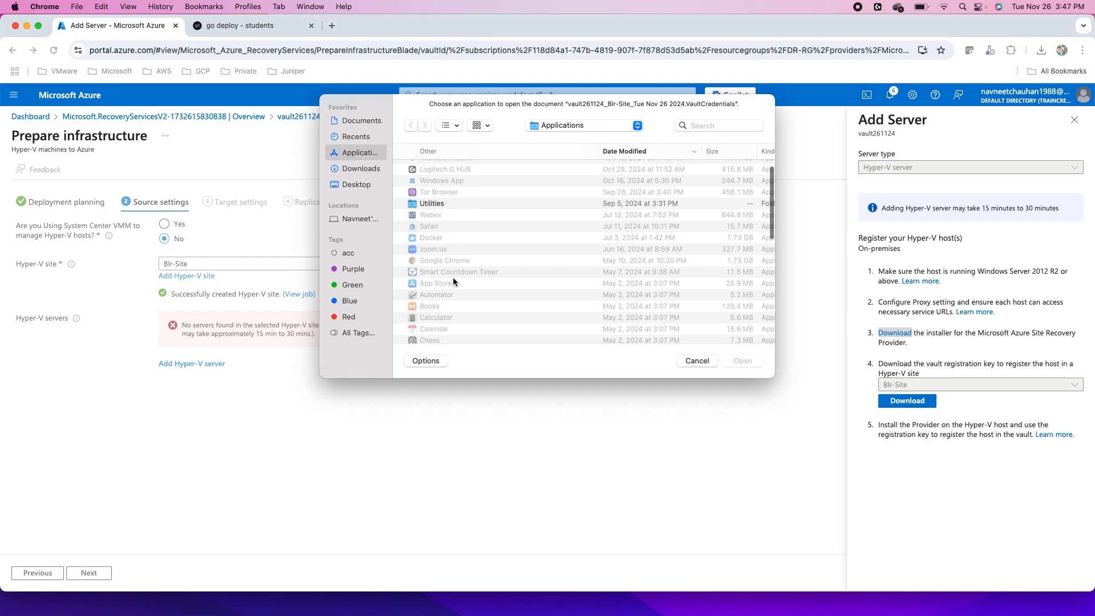
{"action": "scroll", "coordinate": [453, 278], "scroll_direction": "down", "scroll_amount": 10}
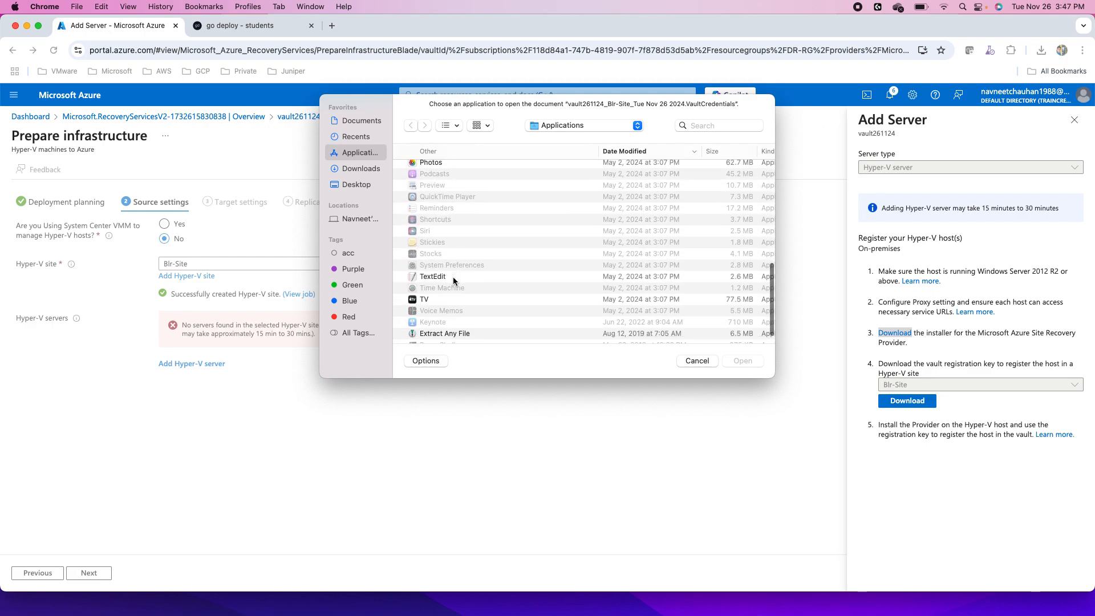
{"action": "left_click", "coordinate": [453, 277]}
{"action": "left_click", "coordinate": [742, 360]}
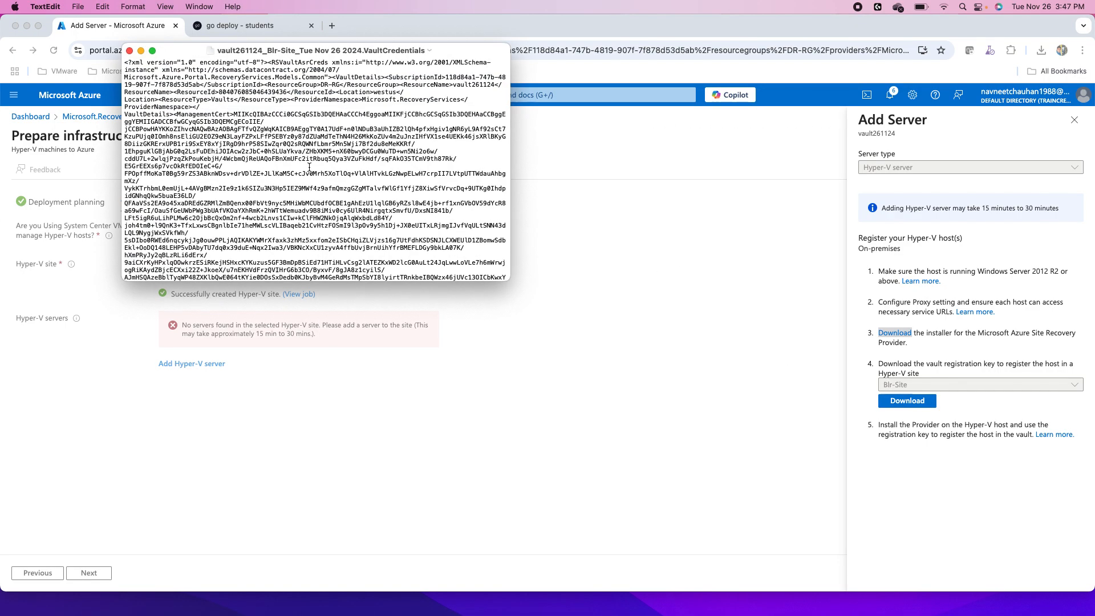
- Copy the entire contents of the vault credentials file and start the server registration from the provider setup on the host
{"action": "key", "text": "super+a"}
{"action": "key", "text": "super+c"}
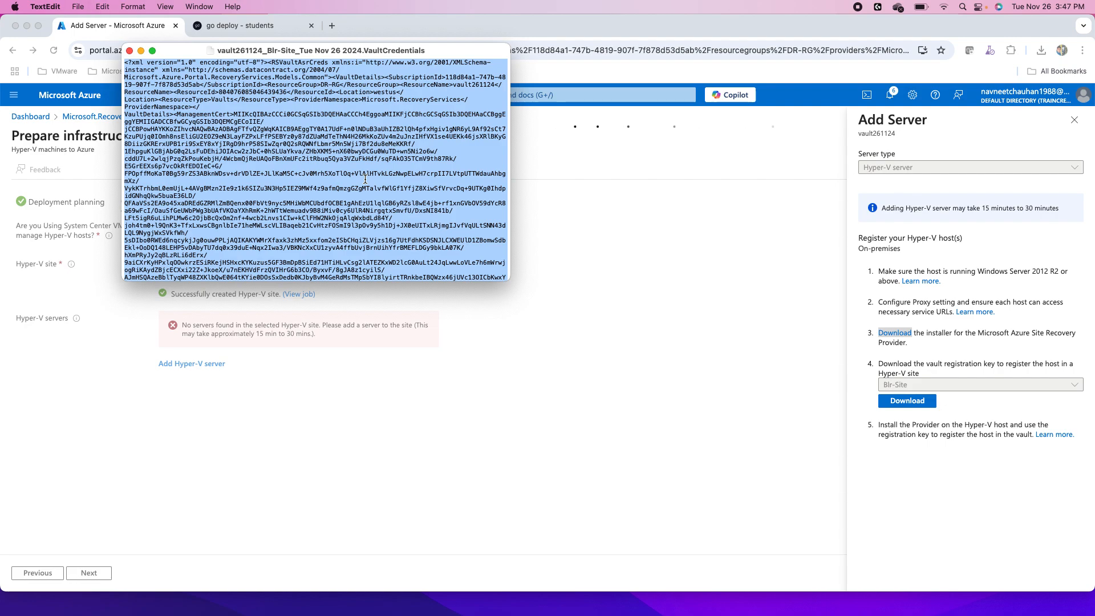
{"action": "left_click", "coordinate": [228, 28]}
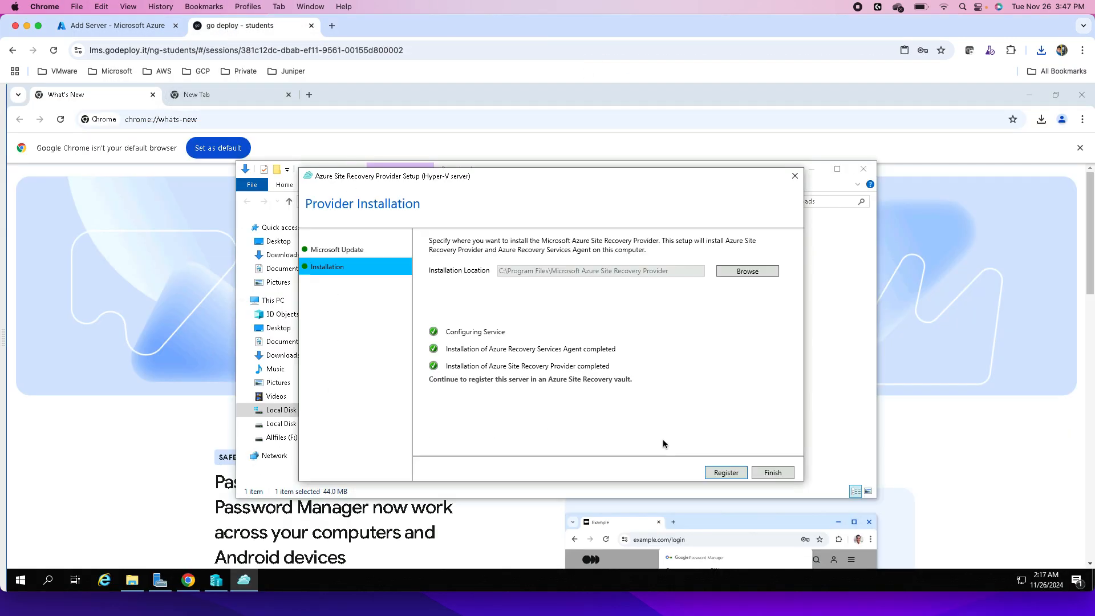
{"action": "left_click", "coordinate": [723, 476]}
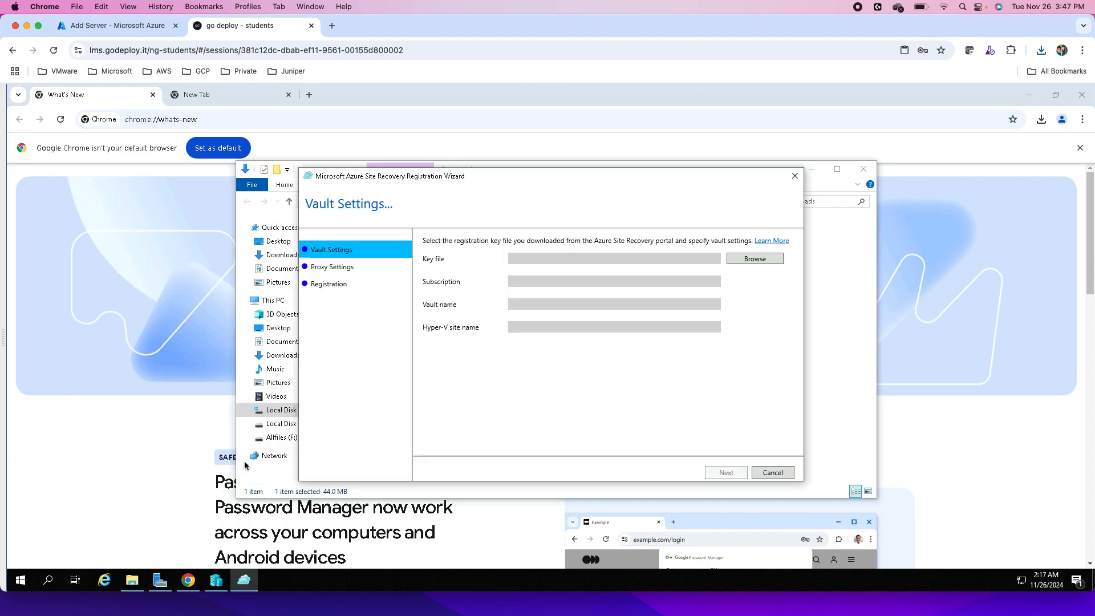
- Open Notepad on the host and paste the copied vault registration key contents into the empty document
{"action": "right_click", "coordinate": [48, 582]}
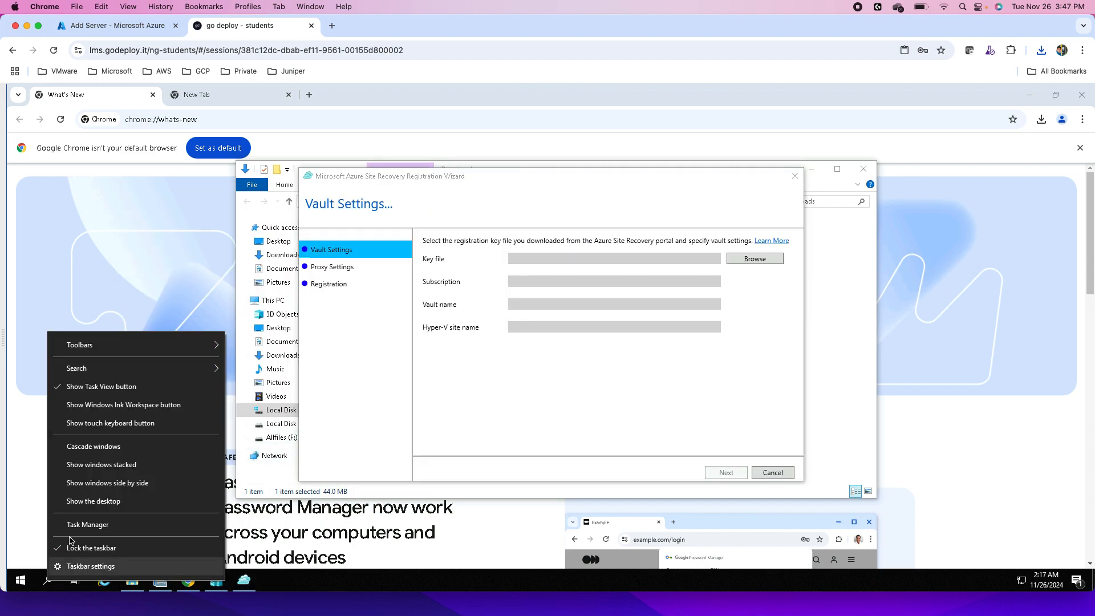
{"action": "left_click", "coordinate": [47, 587]}
{"action": "left_click", "coordinate": [49, 585]}
{"action": "left_click", "coordinate": [49, 586]}
{"action": "left_click", "coordinate": [50, 586]}
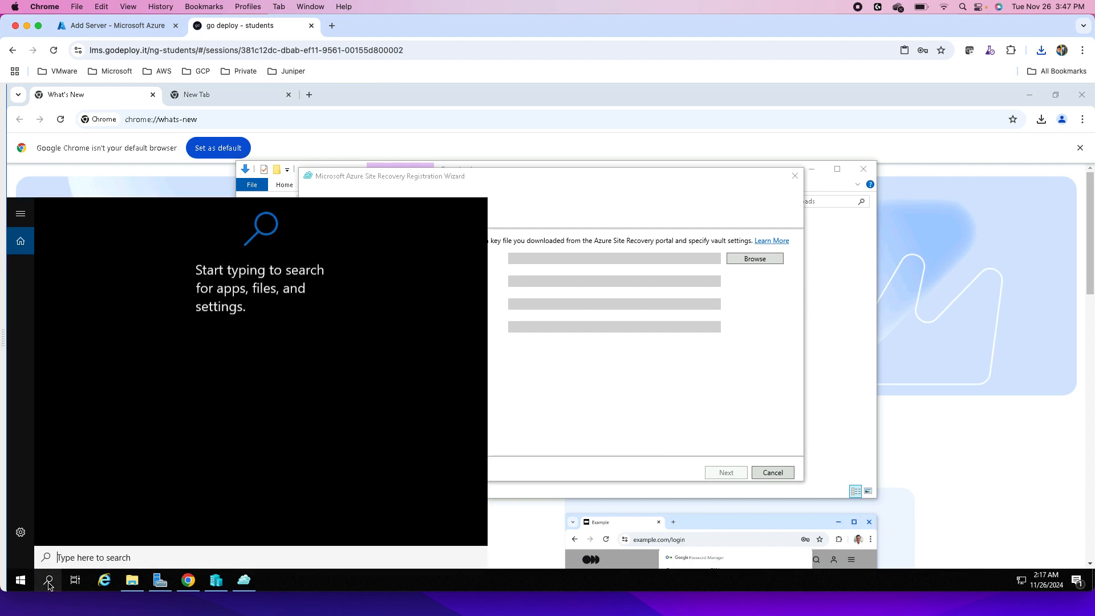
{"action": "type", "text": "notepad"}
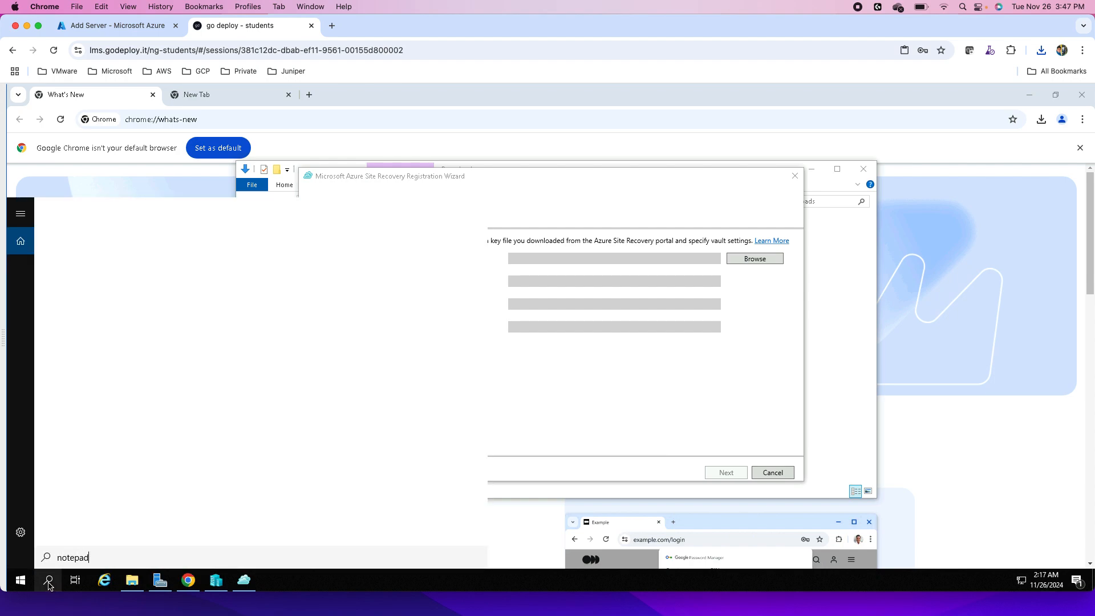
{"action": "key", "text": "Return"}
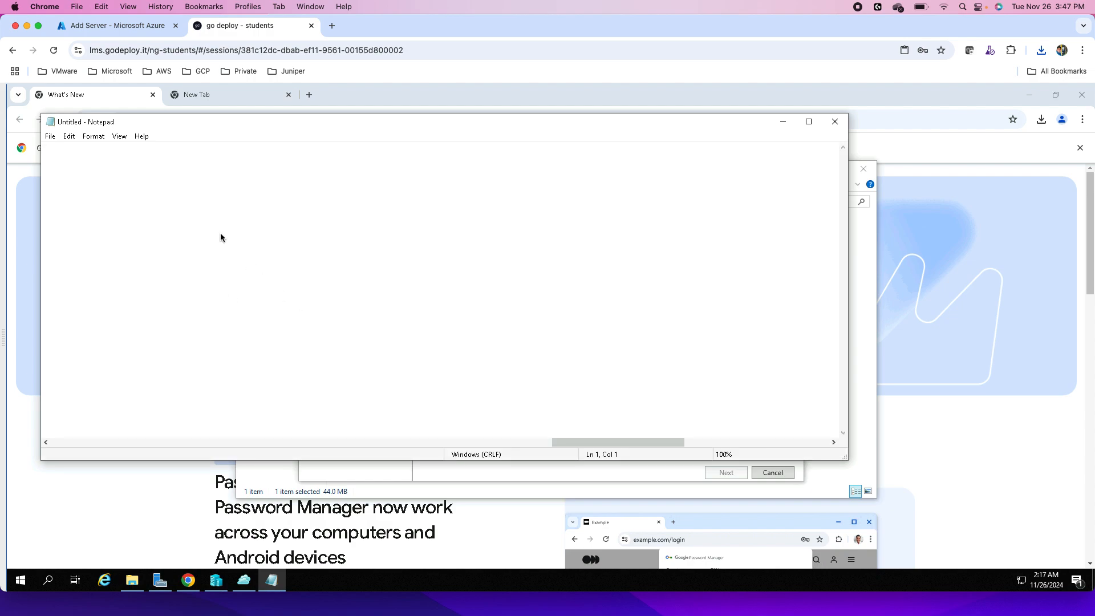
{"action": "key", "text": "ctrl+v"}
- Save the Notepad document holding the vault credentials as BLR-Site.xml in Documents, with the file type All Files
{"action": "left_click", "coordinate": [50, 137]}
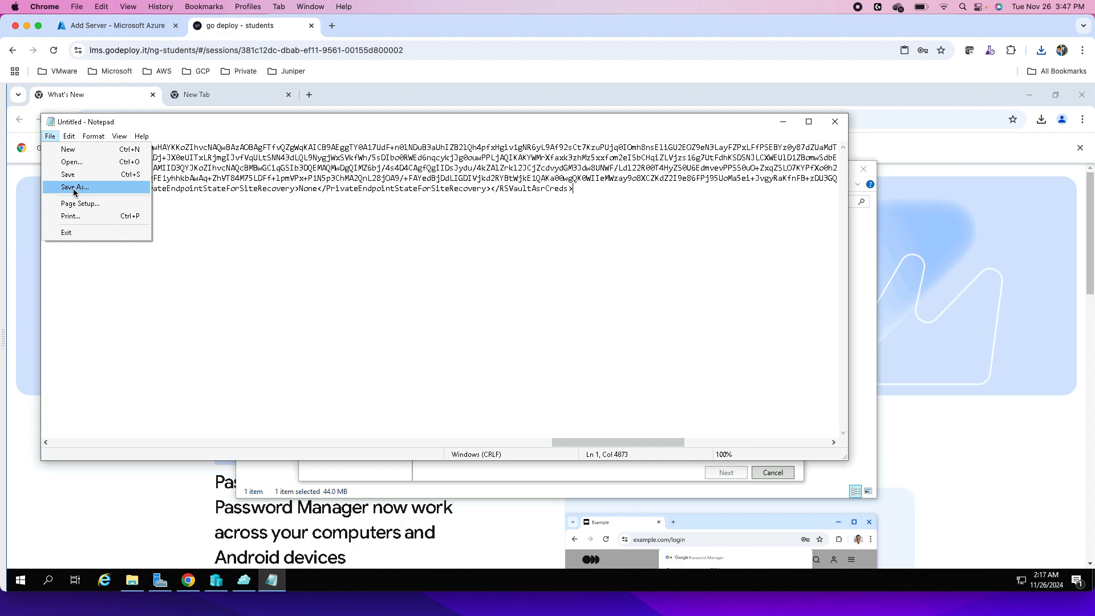
{"action": "left_click", "coordinate": [74, 189]}
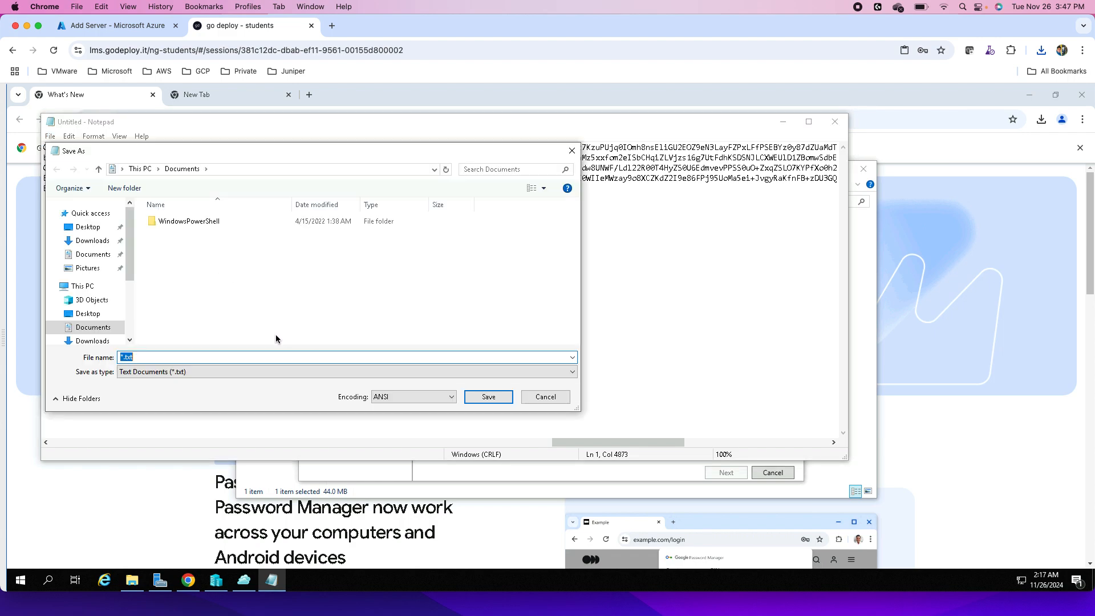
{"action": "type", "text": "BLR-Site.xml"}
{"action": "left_click", "coordinate": [289, 373]}
{"action": "left_click", "coordinate": [183, 392]}
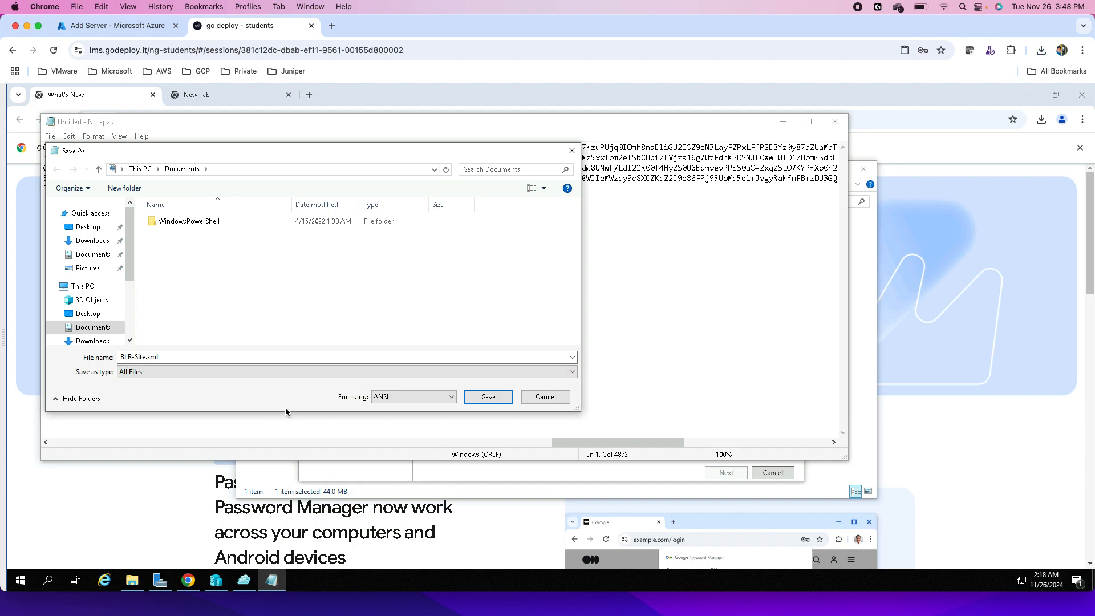
{"action": "left_click", "coordinate": [479, 396]}
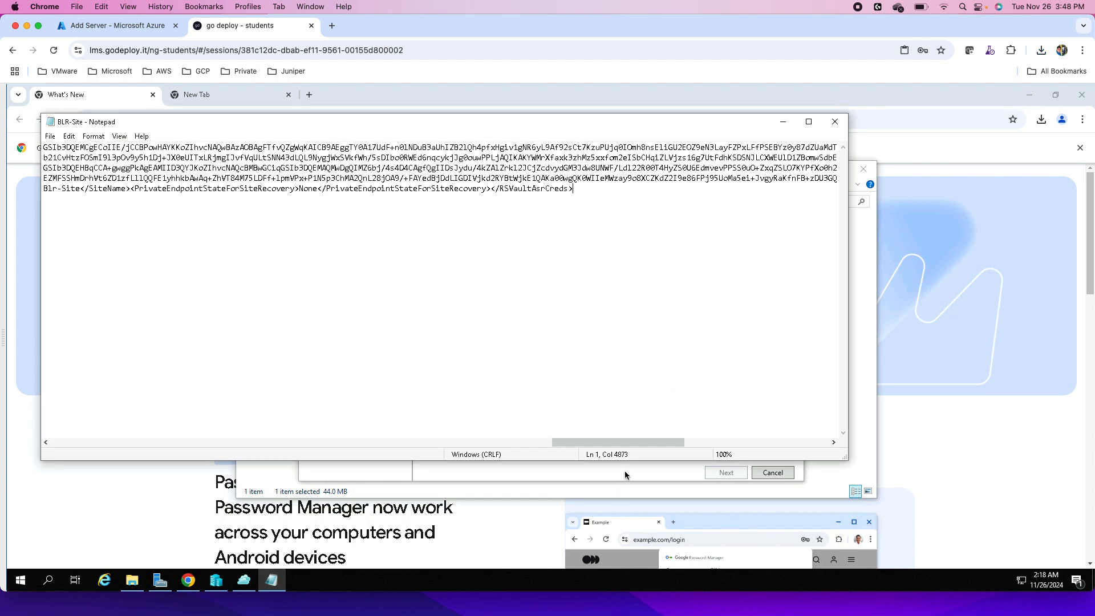
- Load BLR-Site.xml as the key file in the registration wizard and register the host with a direct connection without a proxy server
{"action": "left_click", "coordinate": [644, 471]}
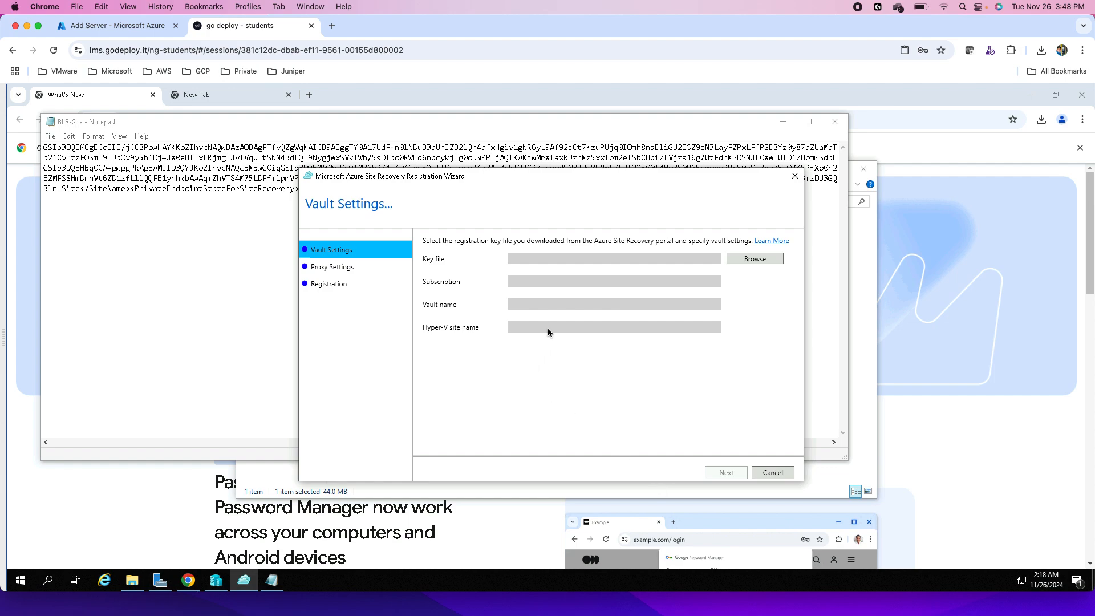
{"action": "left_click", "coordinate": [762, 259]}
{"action": "left_click", "coordinate": [434, 278]}
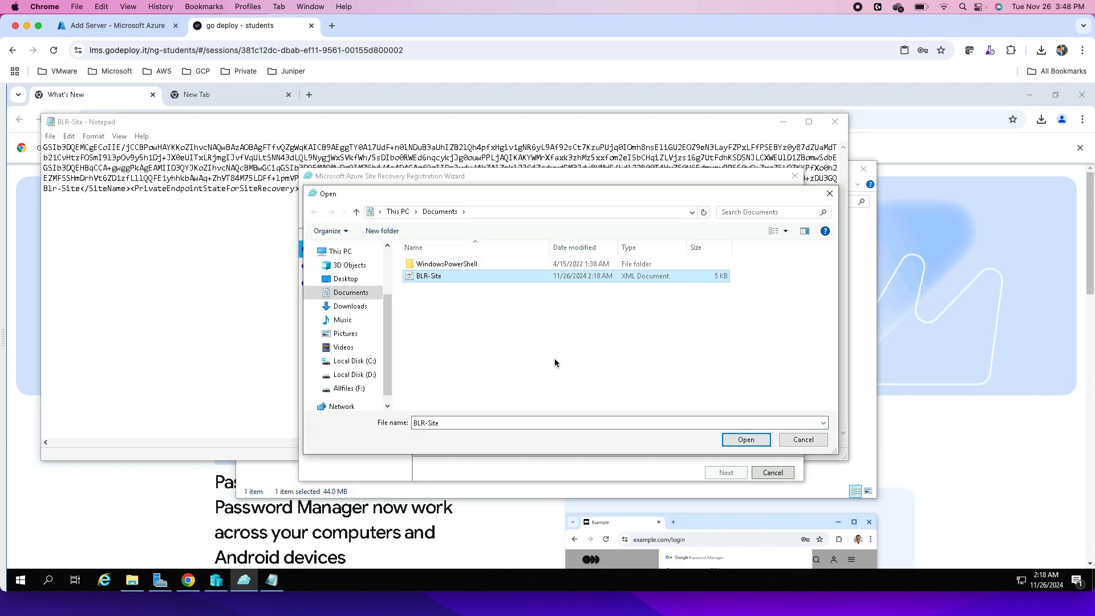
{"action": "left_click", "coordinate": [745, 440]}
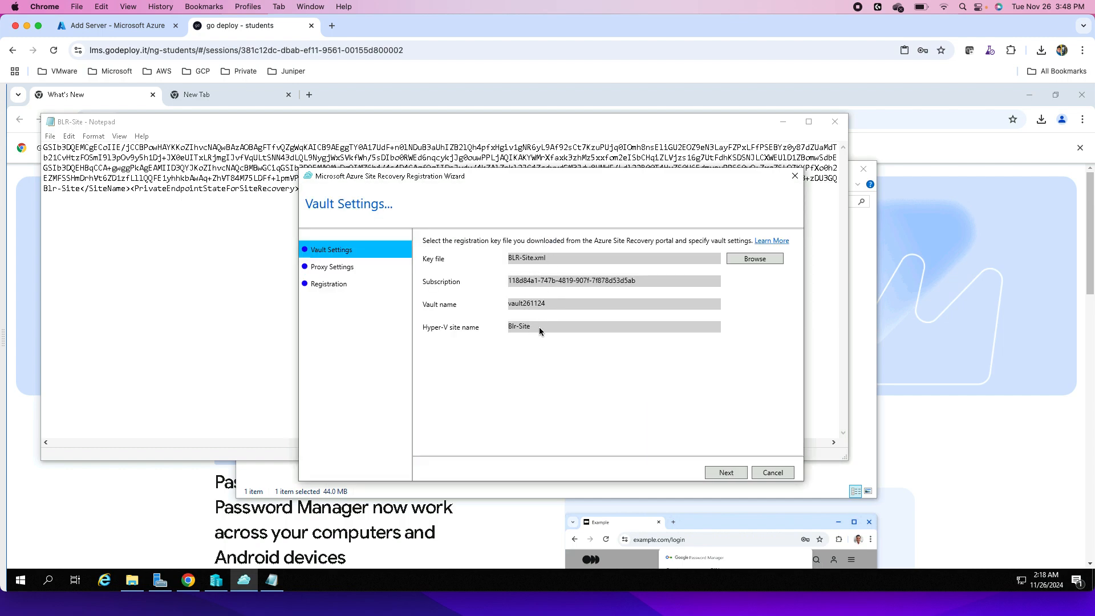
{"action": "left_click", "coordinate": [726, 474]}
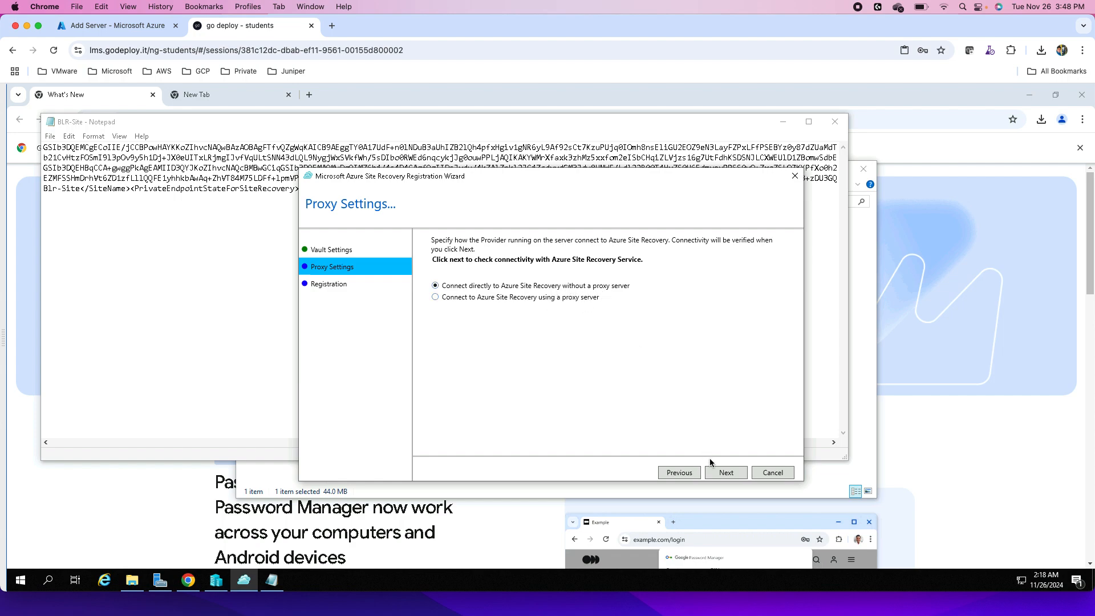
{"action": "left_click", "coordinate": [723, 473]}
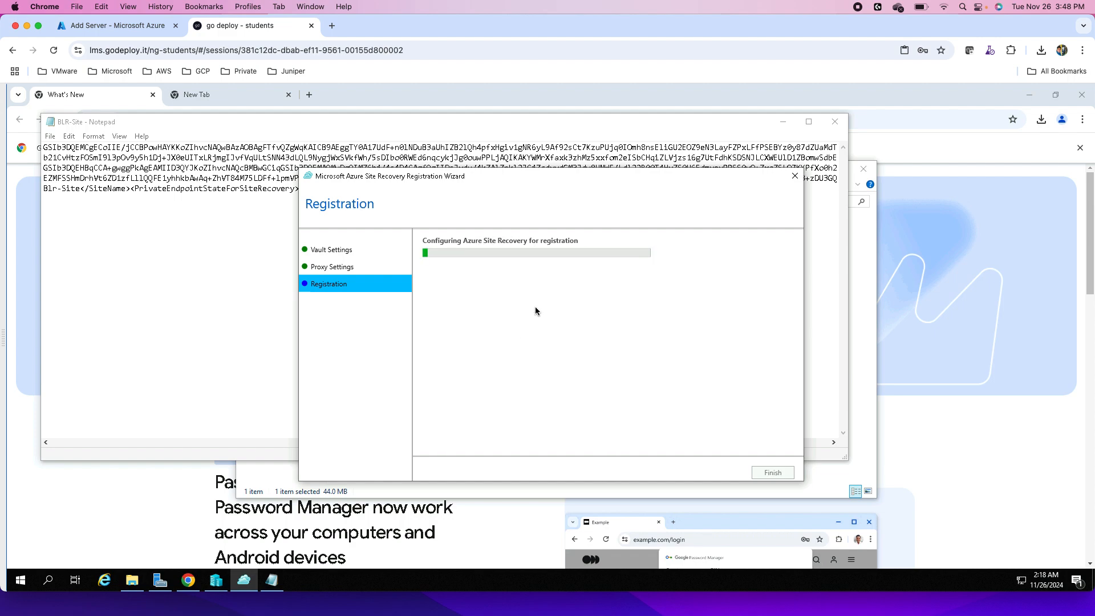
- Finish the registration wizard on the host once registration completes, and continue Prepare infrastructure in the Azure portal to Target settings
{"action": "left_click", "coordinate": [102, 28]}
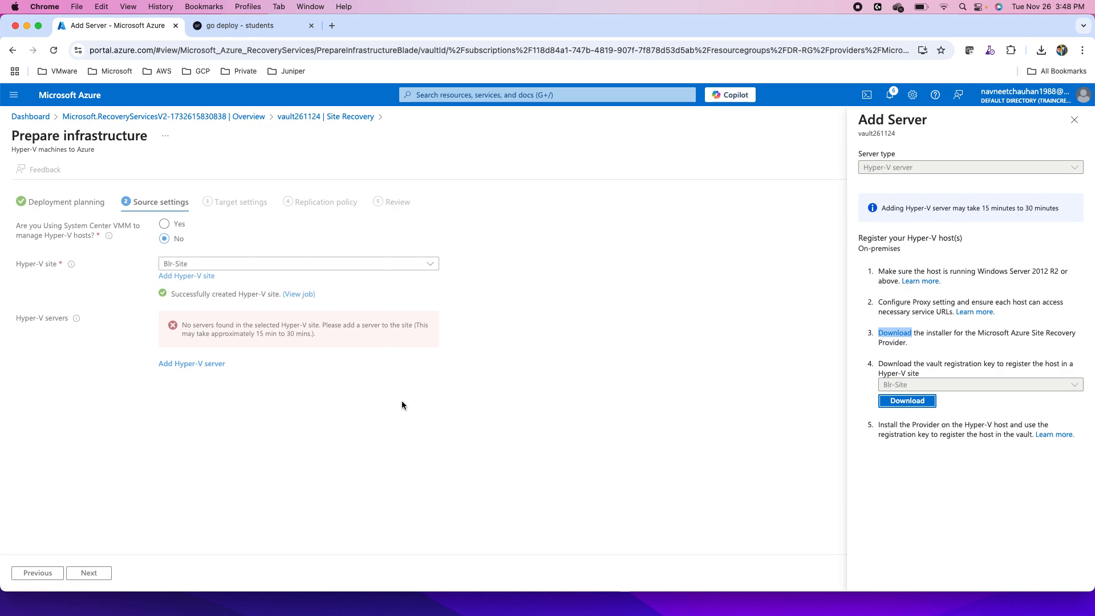
{"action": "left_click", "coordinate": [240, 29]}
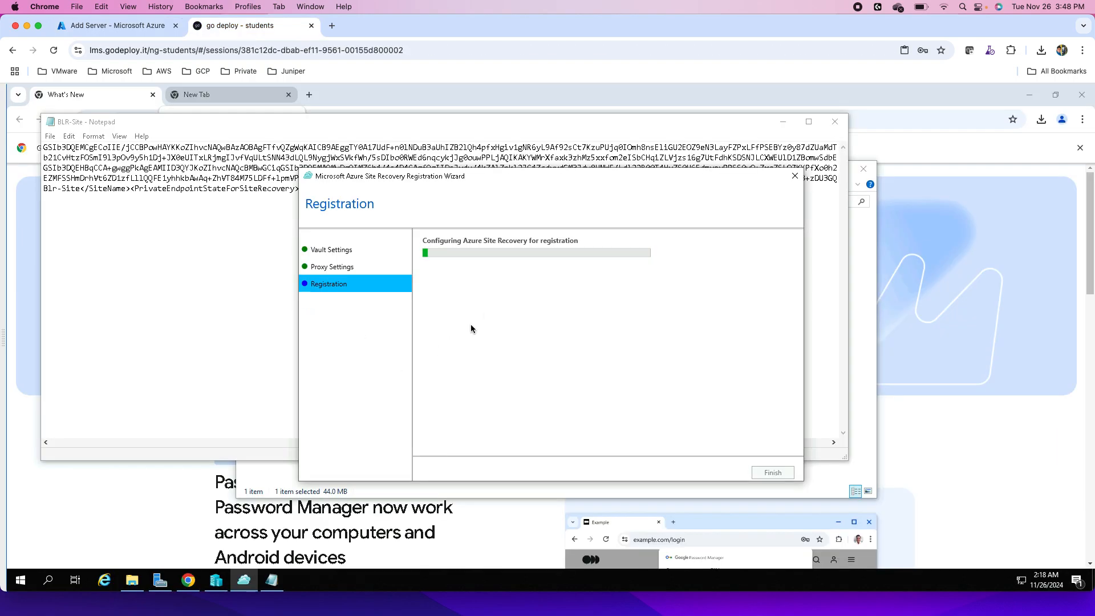
{"action": "left_click", "coordinate": [130, 35]}
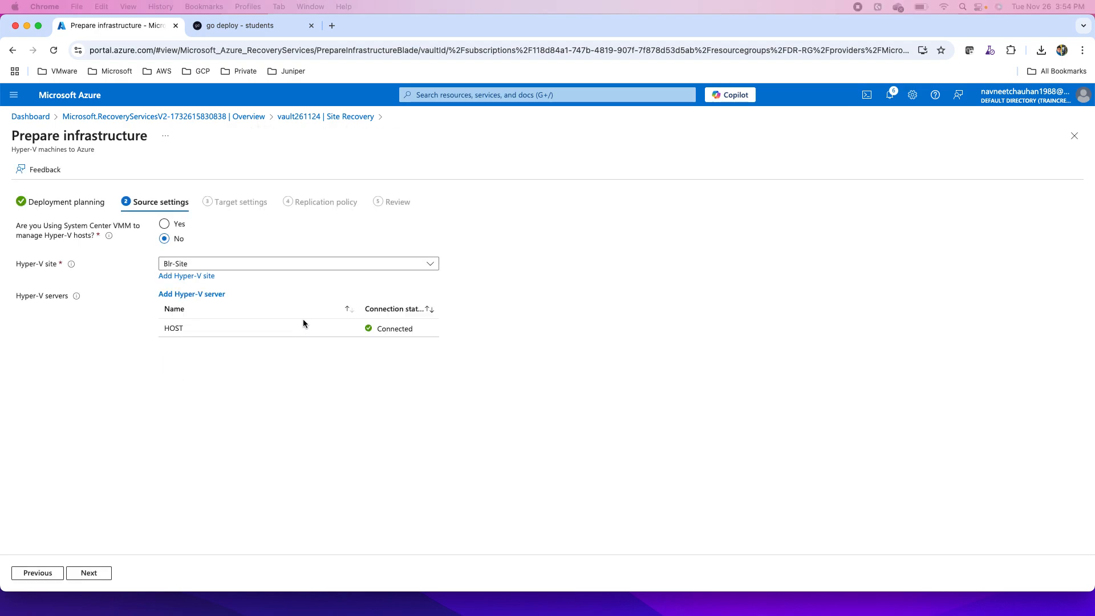
{"action": "left_click", "coordinate": [246, 30]}
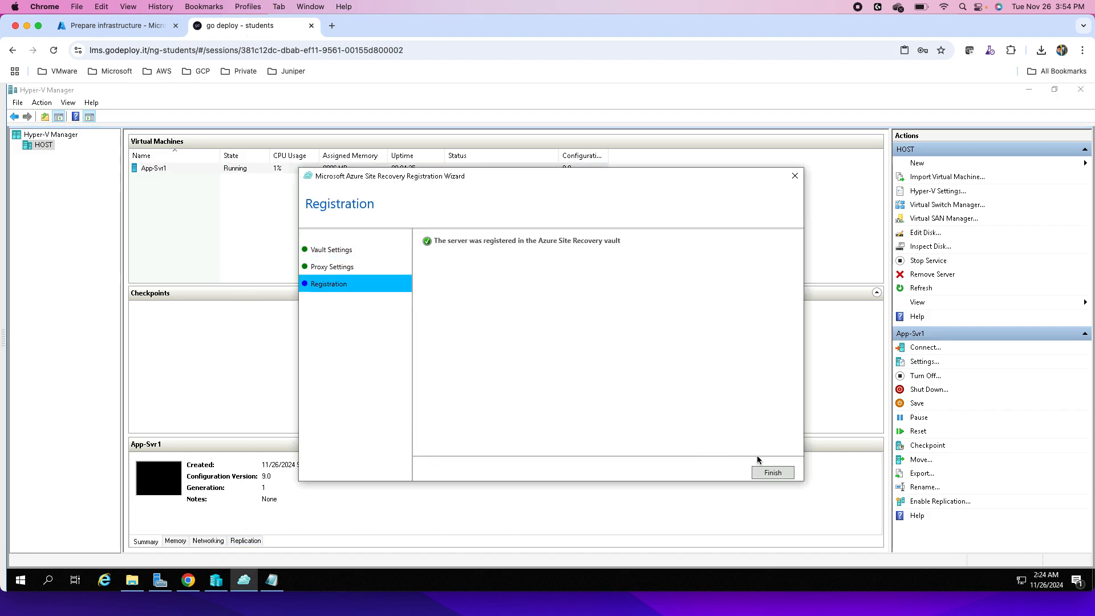
{"action": "left_click", "coordinate": [766, 474]}
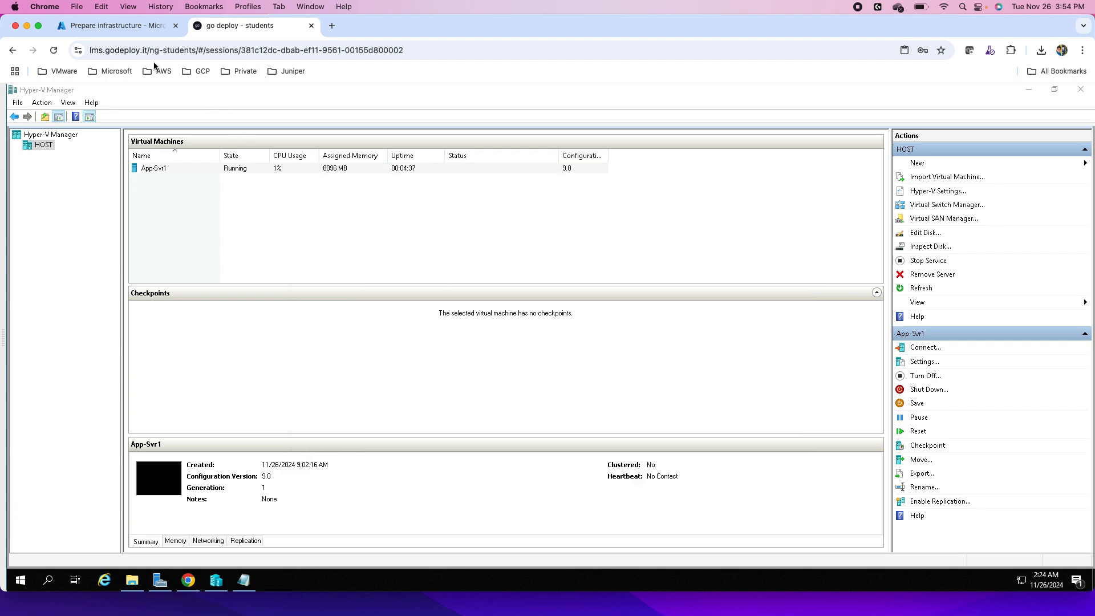
{"action": "left_click", "coordinate": [94, 25]}
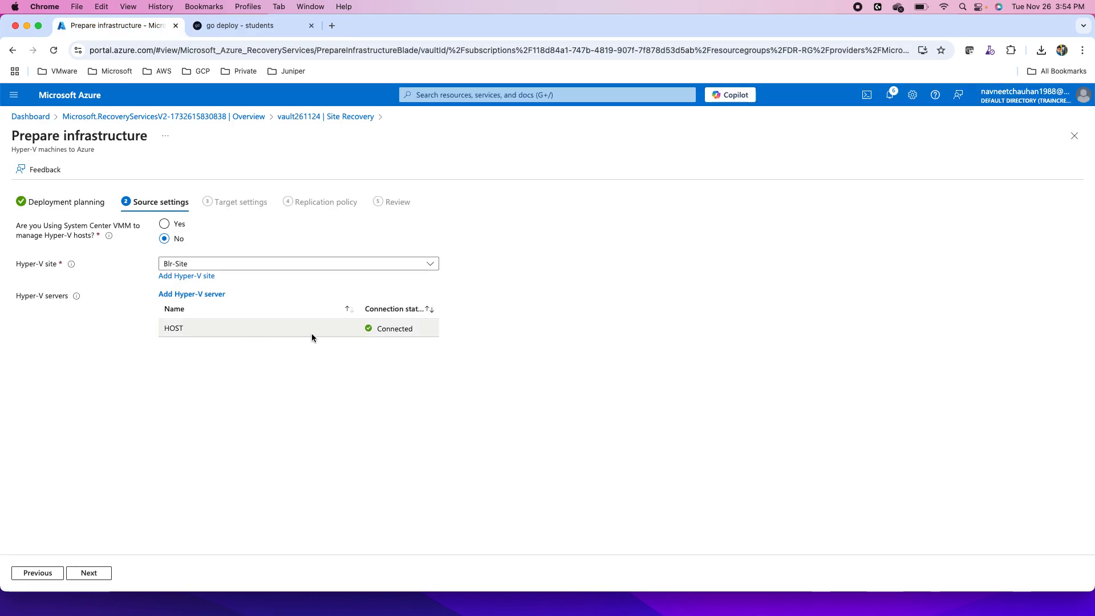
{"action": "left_click", "coordinate": [89, 572]}
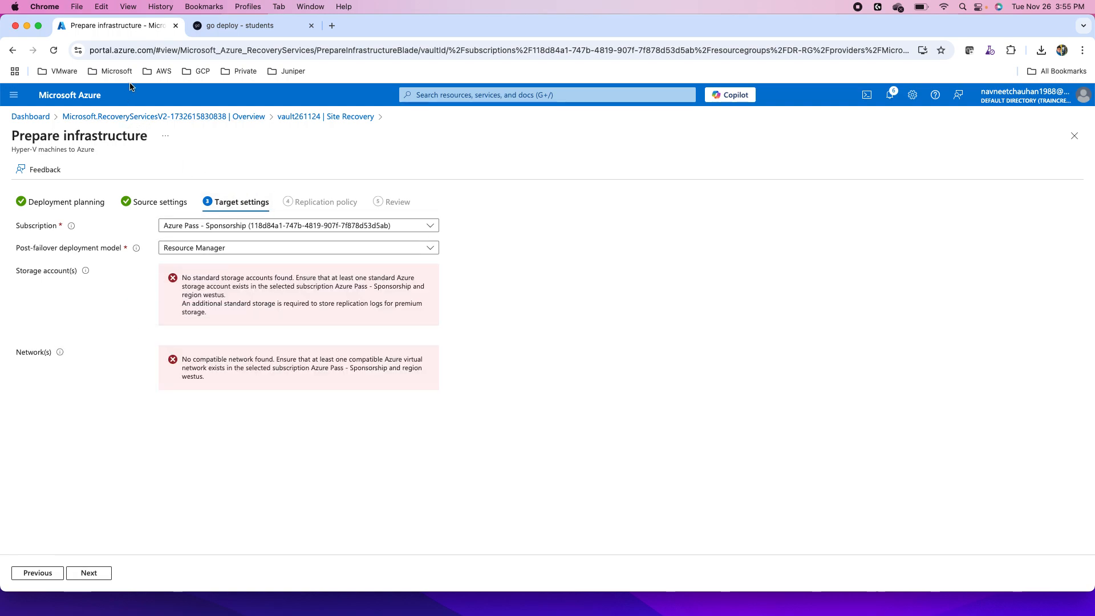
- Open the Azure portal in a new browser tab, go to Create a resource and dismiss the credit notifications
{"action": "right_click", "coordinate": [63, 101]}
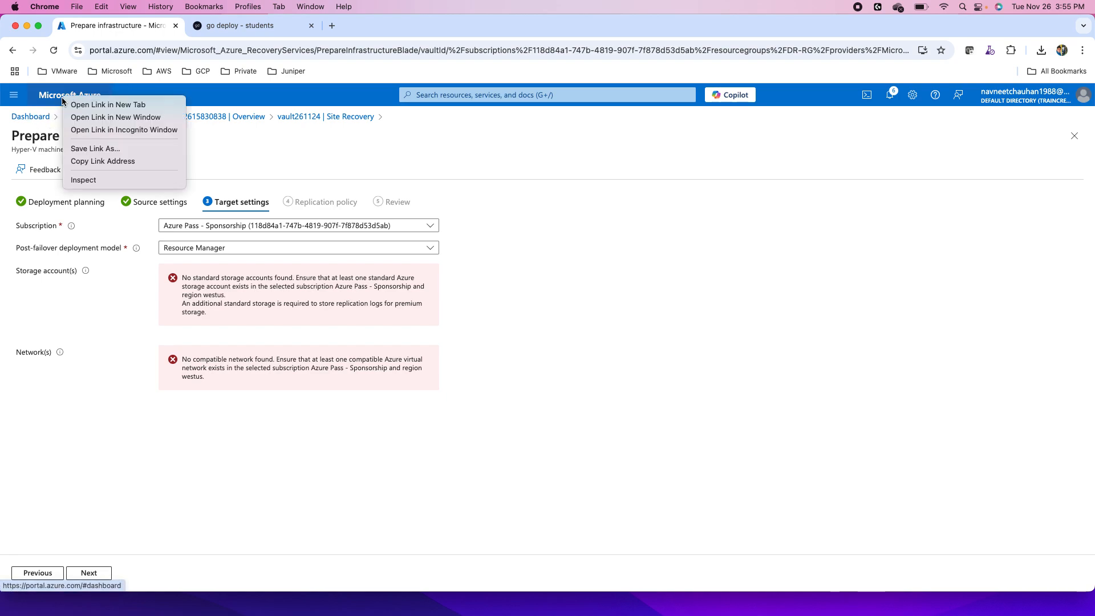
{"action": "left_click", "coordinate": [109, 104]}
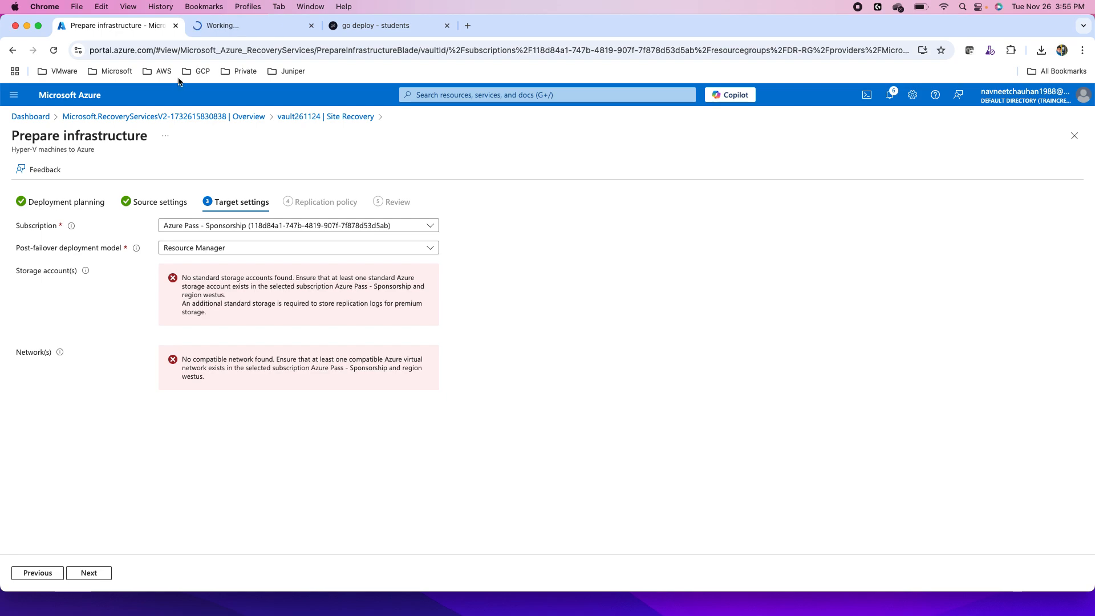
{"action": "left_click", "coordinate": [237, 30]}
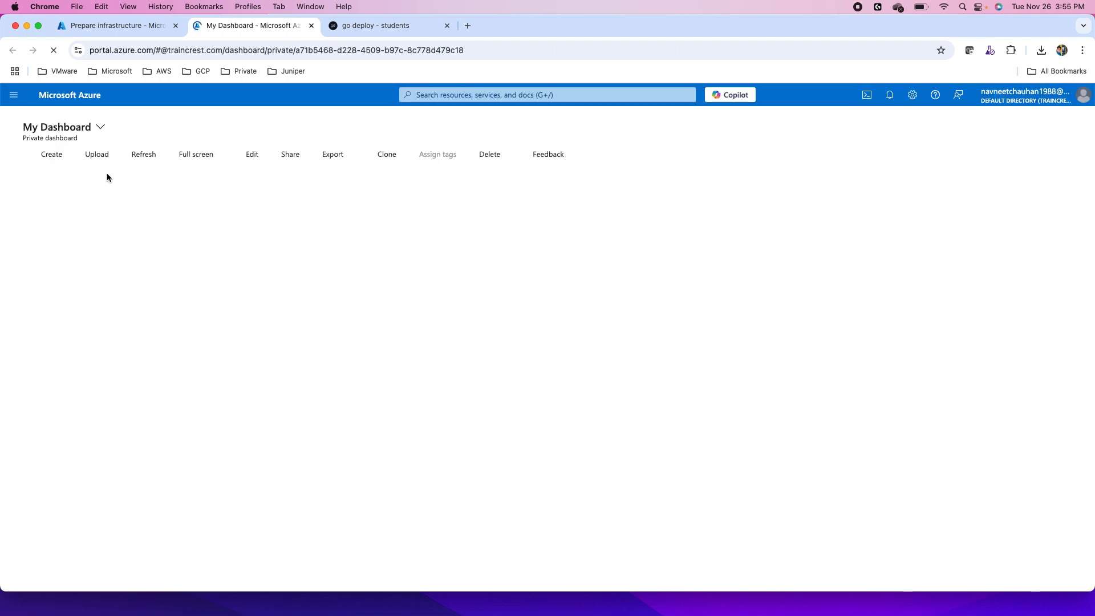
{"action": "left_click", "coordinate": [49, 155]}
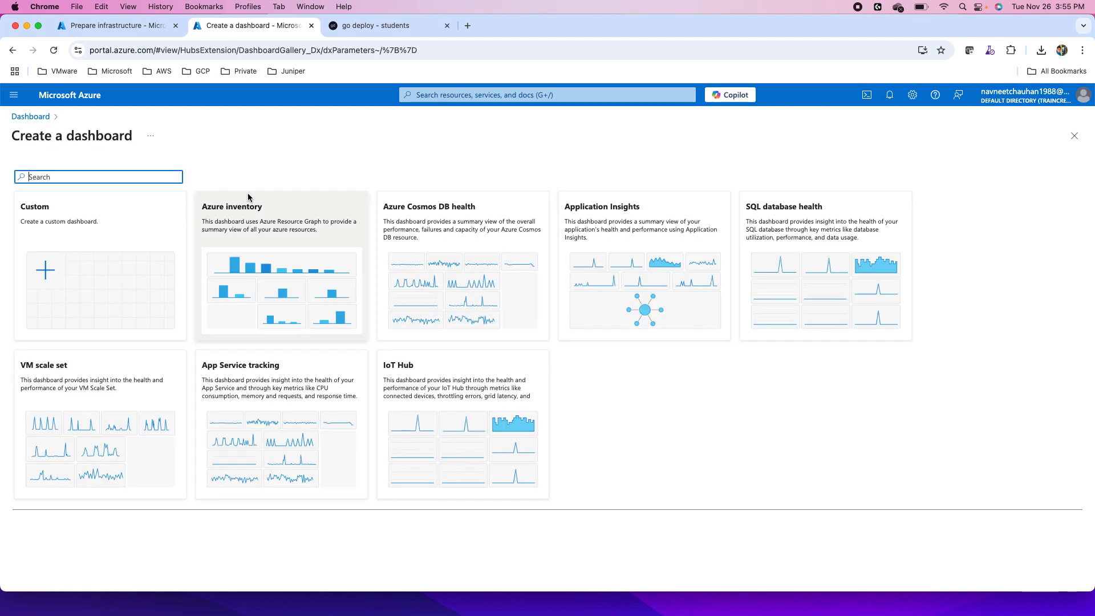
{"action": "left_click", "coordinate": [14, 95]}
{"action": "left_click", "coordinate": [63, 117]}
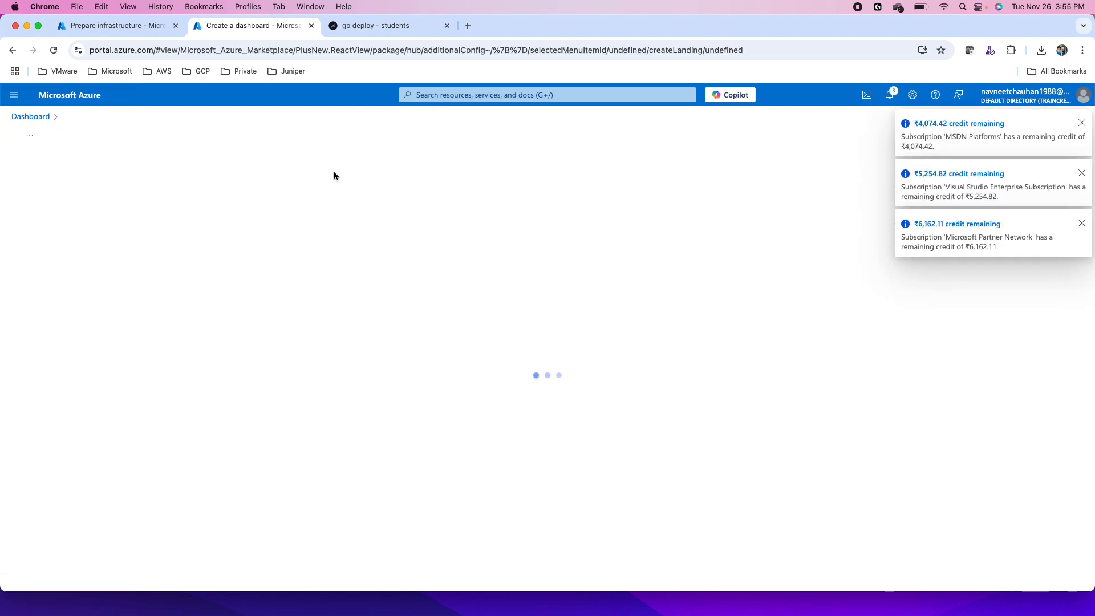
{"action": "left_click", "coordinate": [1083, 124]}
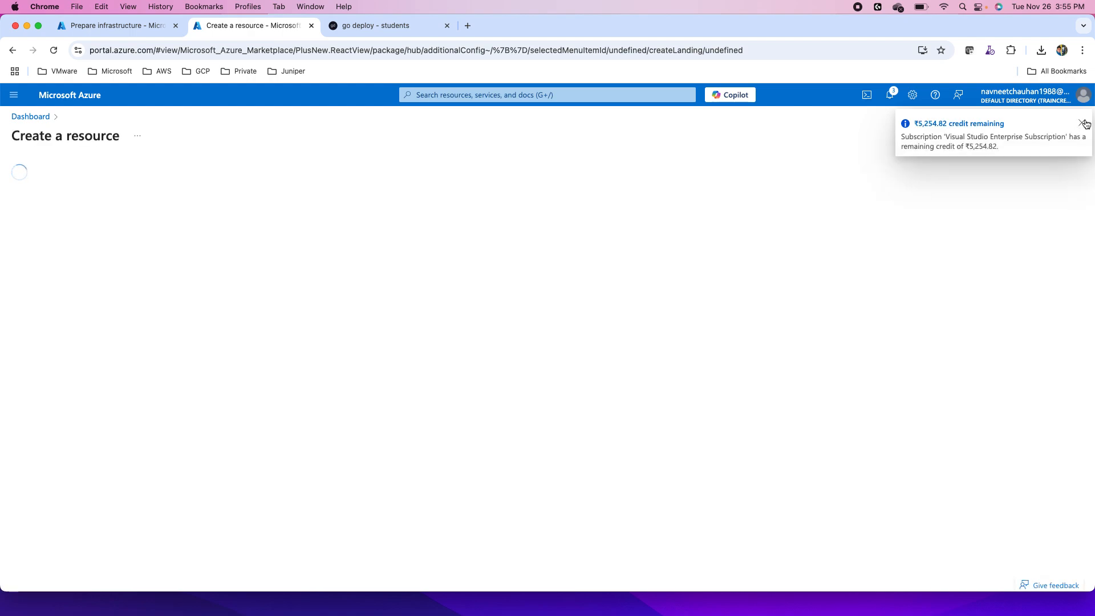
{"action": "left_click", "coordinate": [1083, 124]}
- Search the Marketplace for virtual networks and start creating the Microsoft Virtual network resource
{"action": "left_click", "coordinate": [241, 175]}
{"action": "type", "text": "virtual net"}
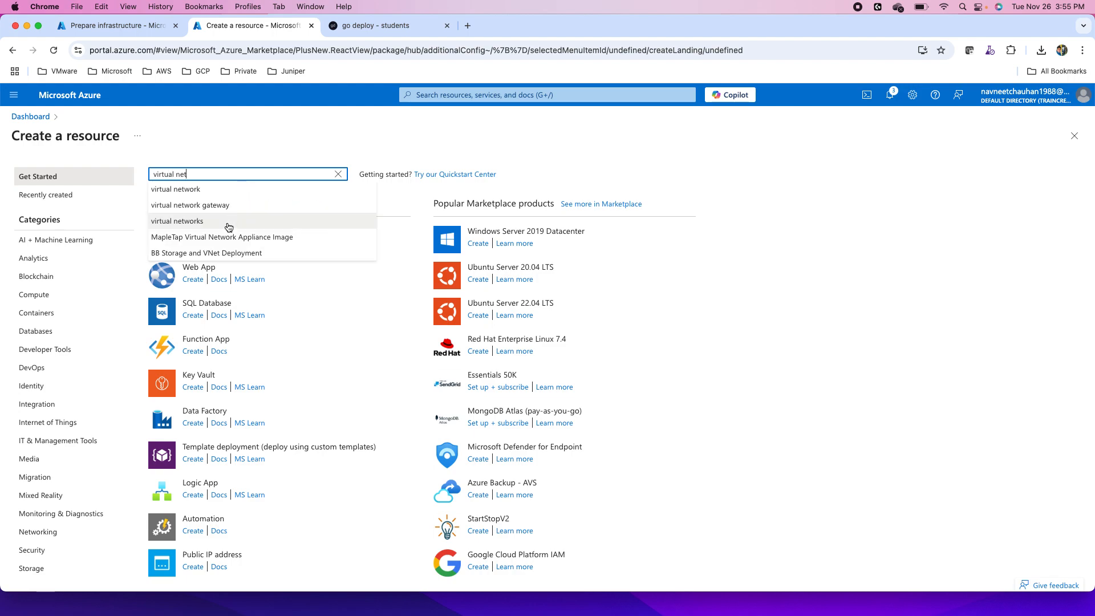
{"action": "left_click", "coordinate": [198, 222]}
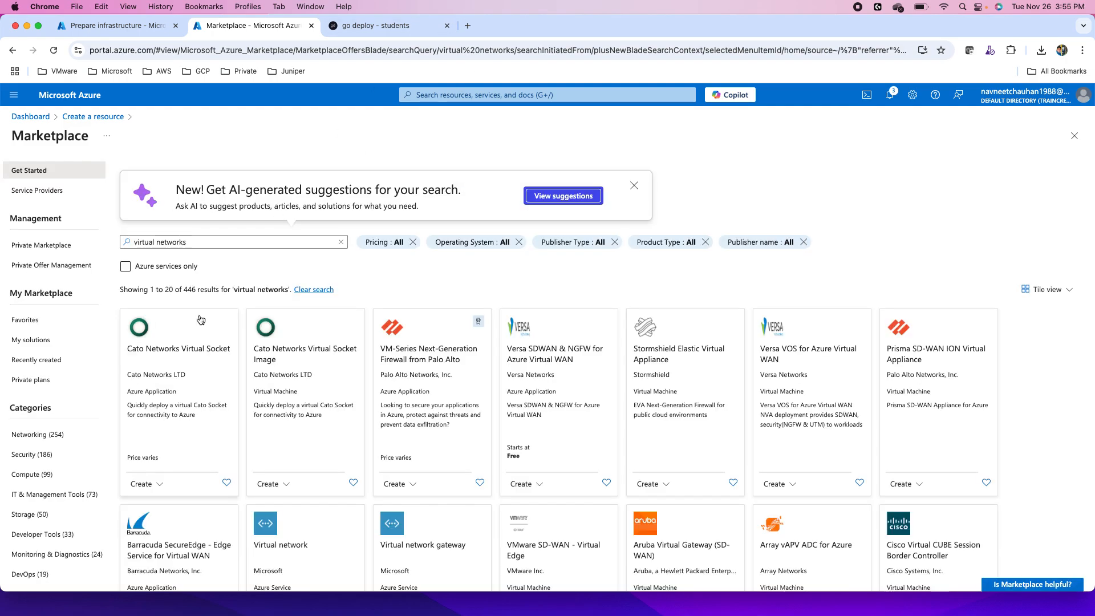
{"action": "left_click", "coordinate": [146, 335]}
{"action": "scroll", "coordinate": [315, 486], "scroll_direction": "down", "scroll_amount": 2}
{"action": "scroll", "coordinate": [315, 486], "scroll_direction": "down", "scroll_amount": 2}
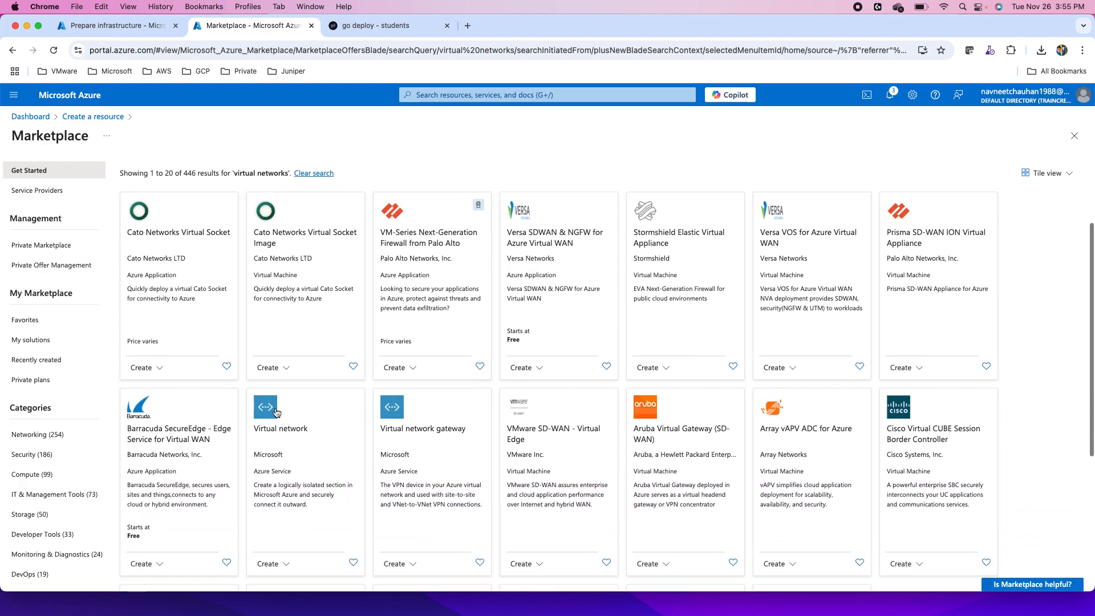
{"action": "left_click", "coordinate": [284, 564]}
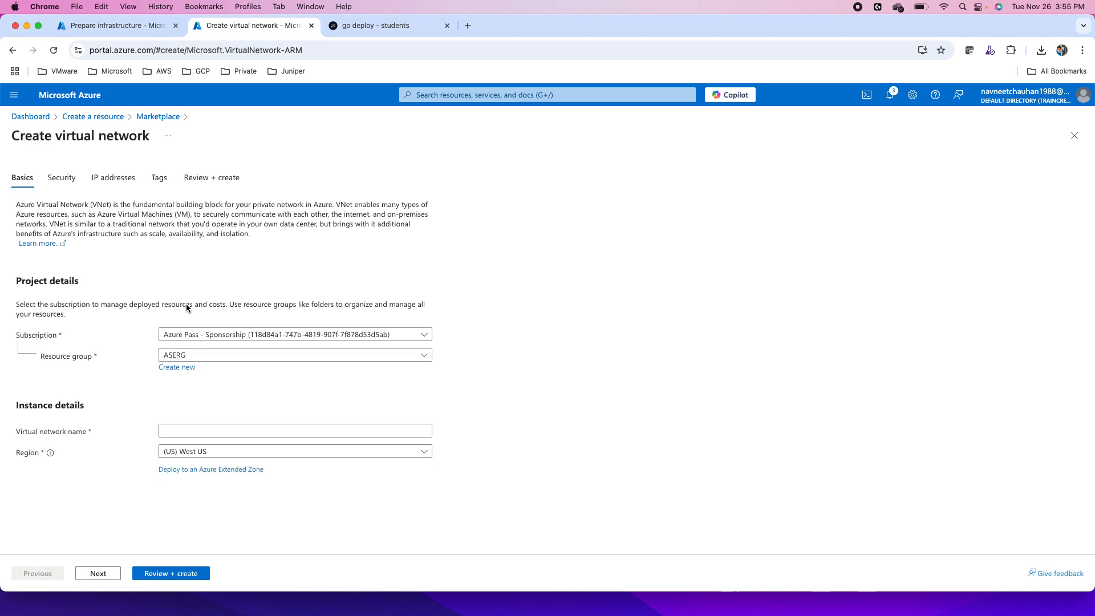
- Name the virtual network DR-VNet and continue to its IP address settings, leaving the optional security services off
{"action": "left_click", "coordinate": [179, 432]}
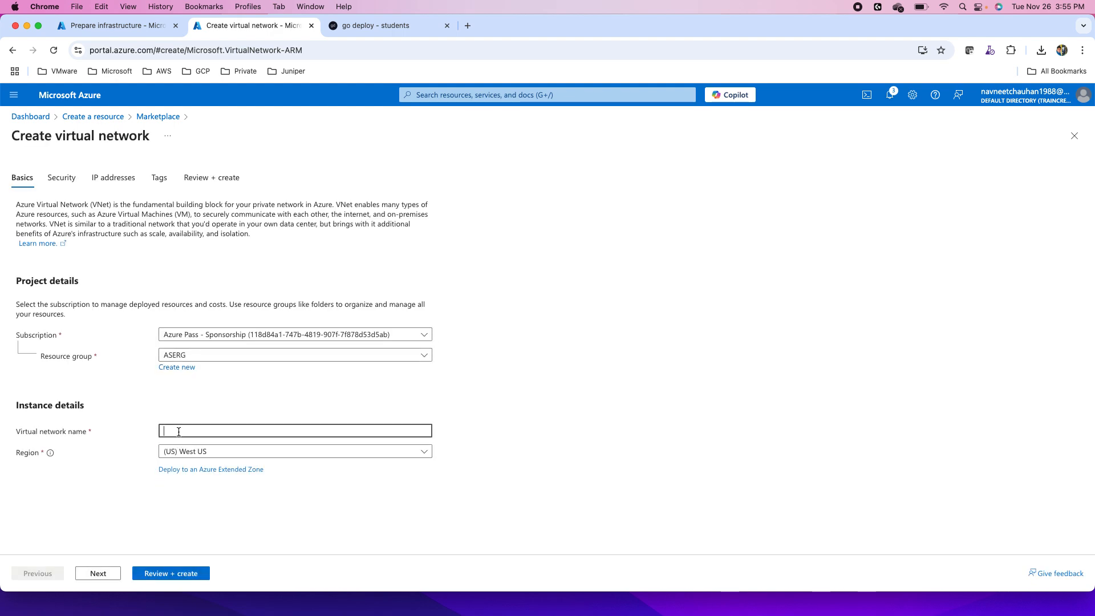
{"action": "type", "text": "DR-VNet"}
{"action": "left_click", "coordinate": [103, 578]}
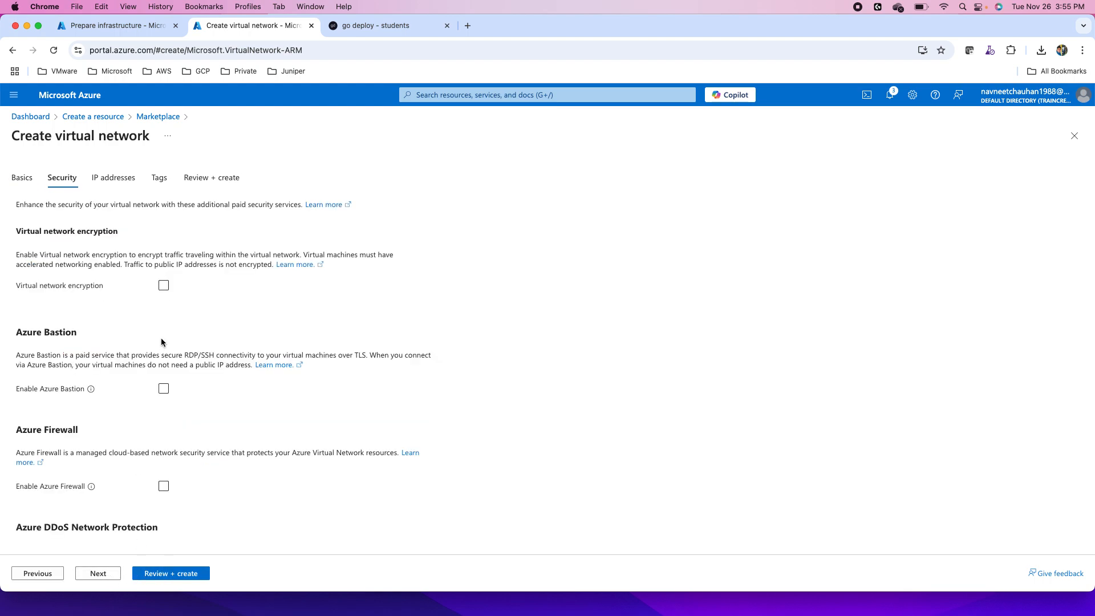
{"action": "left_click", "coordinate": [98, 575]}
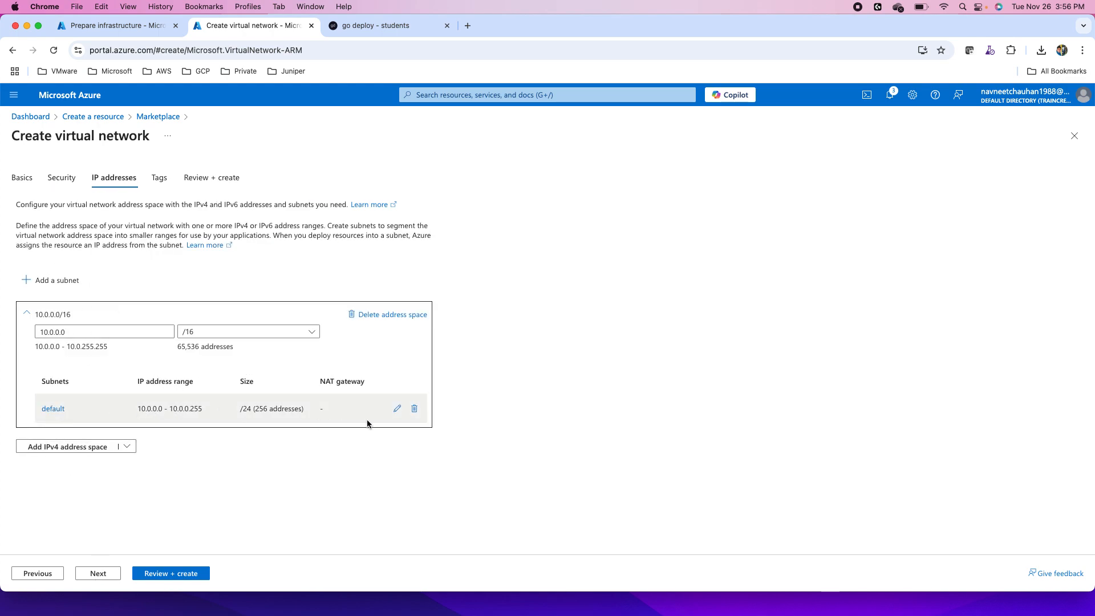
- Rename the default subnet to Workload-Subnet and save the subnet
{"action": "left_click", "coordinate": [398, 408]}
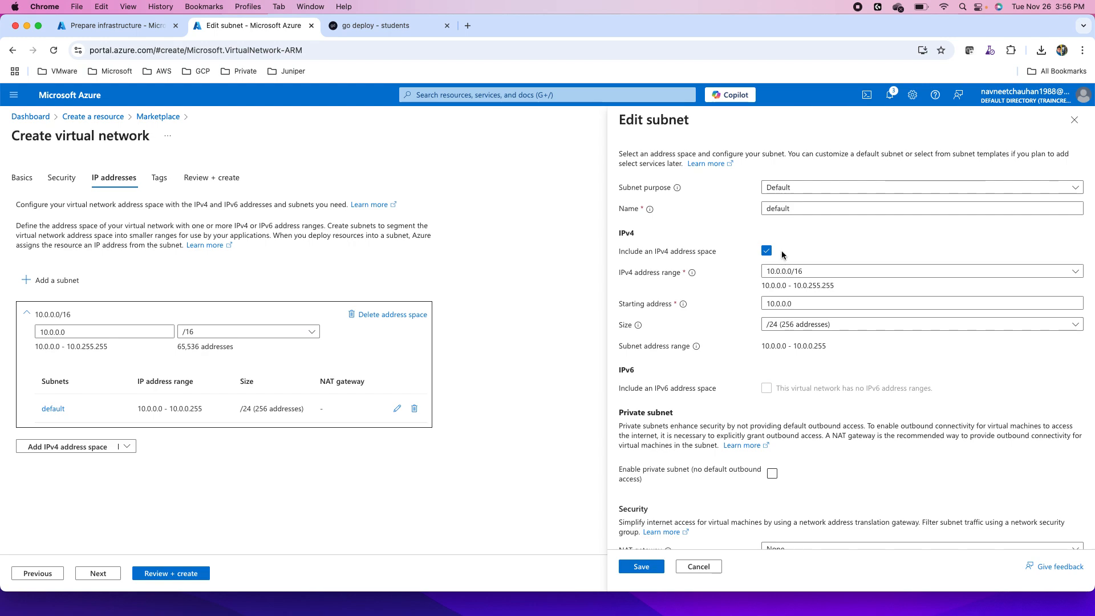
{"action": "double_click", "coordinate": [779, 210]}
{"action": "type", "text": "Wo"}
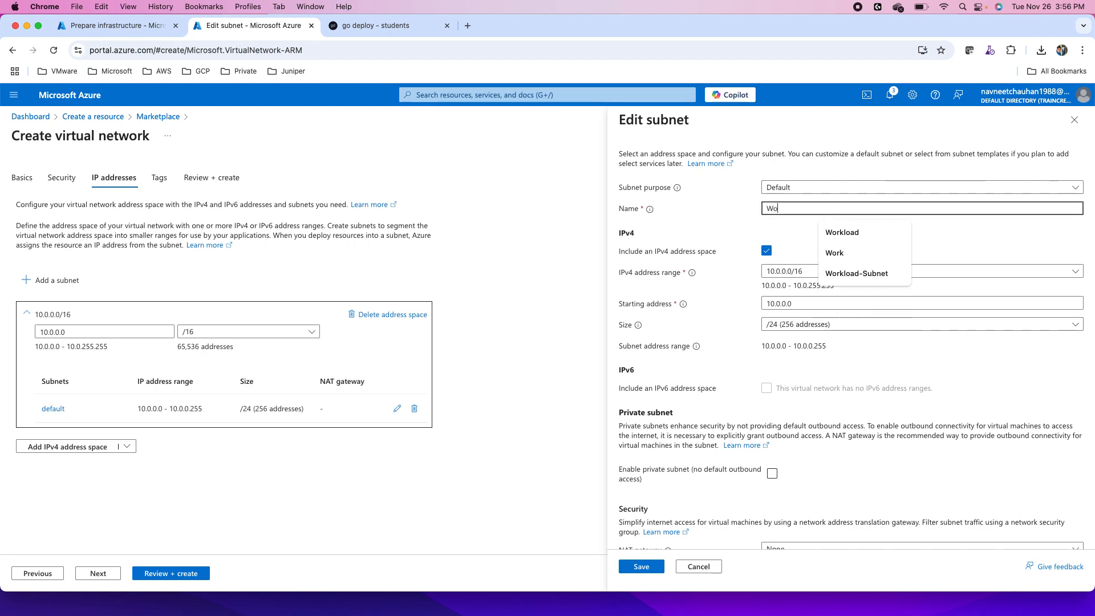
{"action": "type", "text": "rkload"}
{"action": "left_click", "coordinate": [844, 254]}
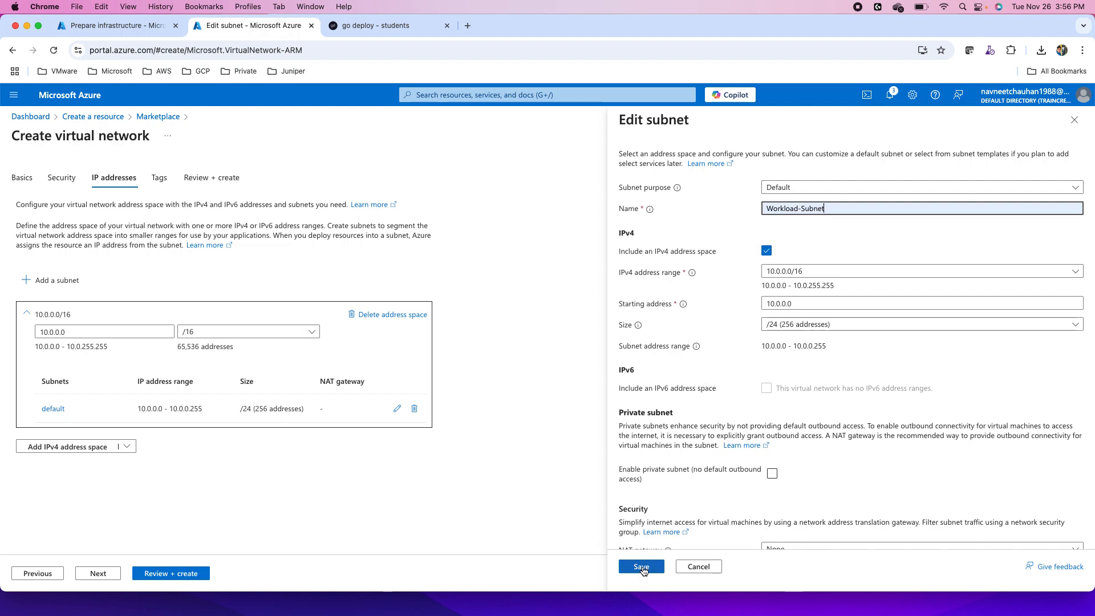
{"action": "left_click", "coordinate": [642, 568]}
- Review and create the DR-VNet virtual network, and return to the Target settings of Prepare infrastructure
{"action": "left_click", "coordinate": [173, 574]}
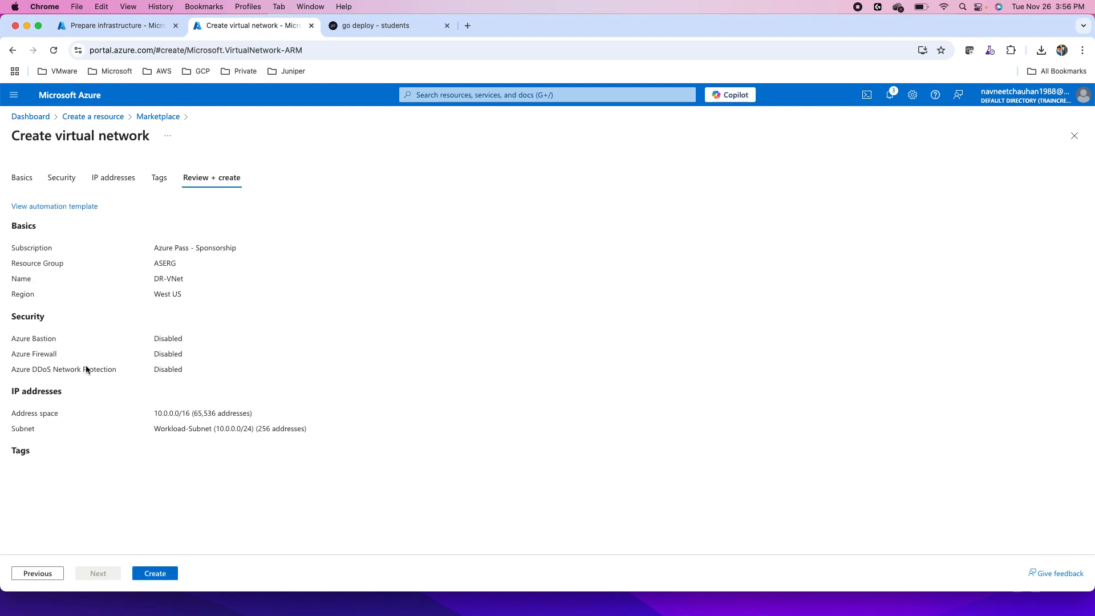
{"action": "left_click", "coordinate": [155, 574]}
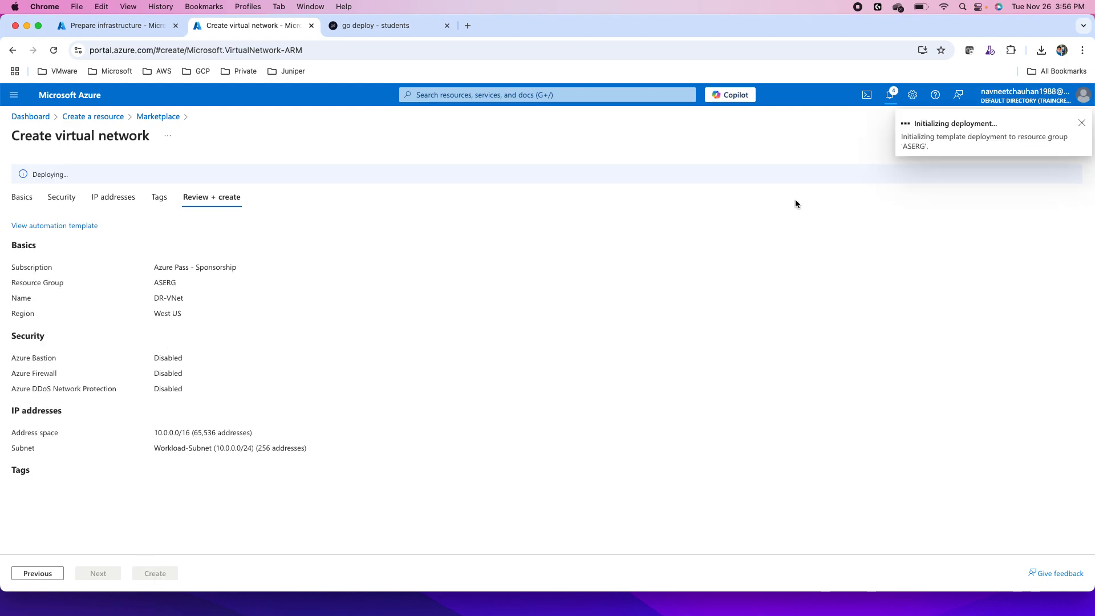
{"action": "left_click", "coordinate": [133, 27]}
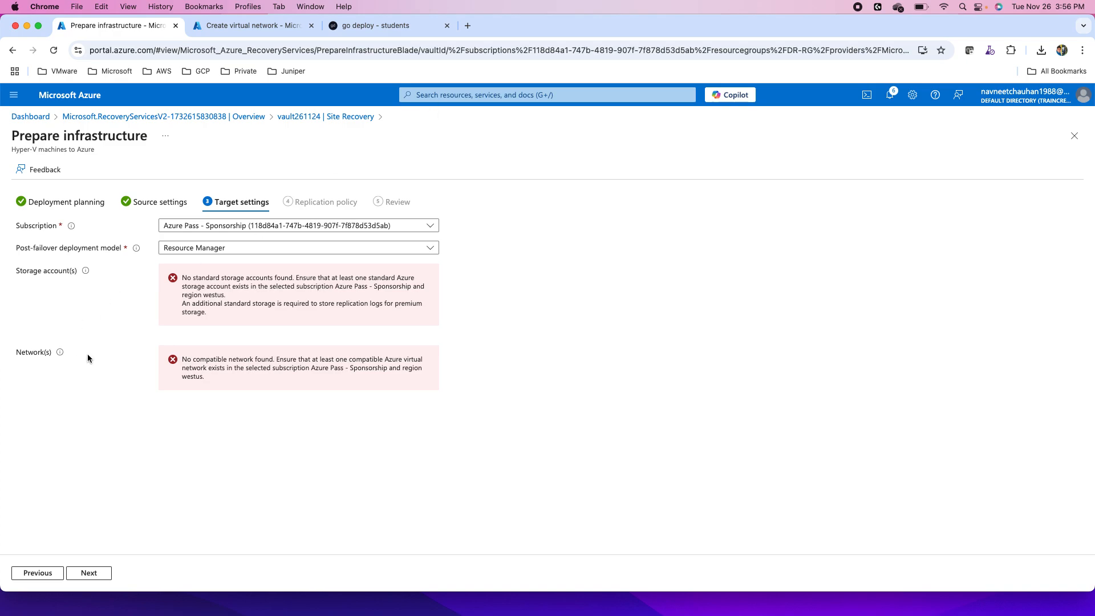
- Search for storage accounts, discard the unsaved Prepare infrastructure edits, and start creating a new storage account
{"action": "left_click", "coordinate": [437, 94]}
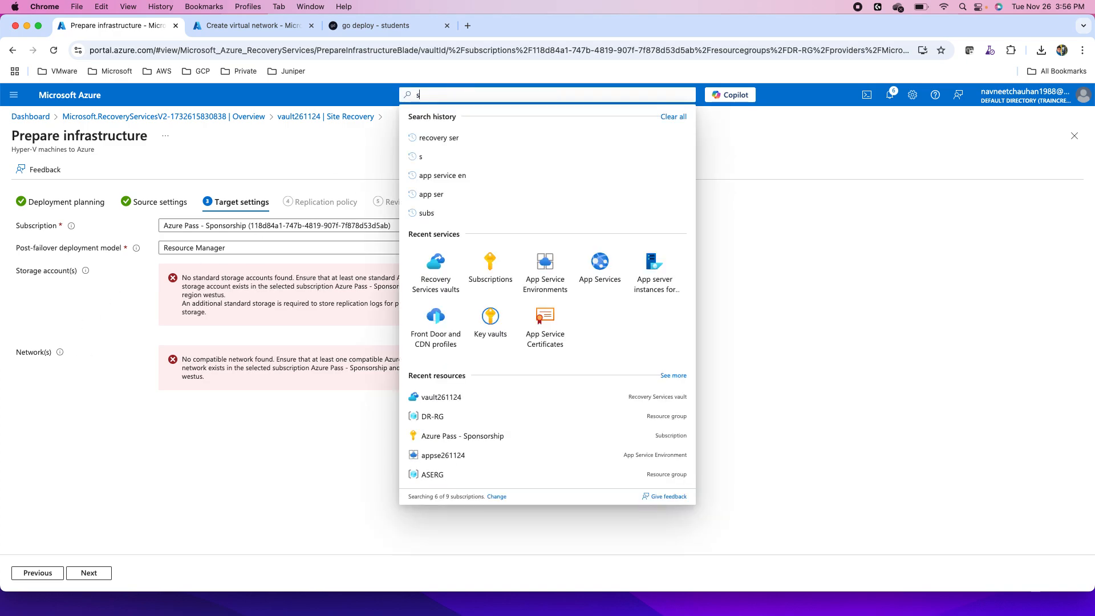
{"action": "type", "text": "storage"}
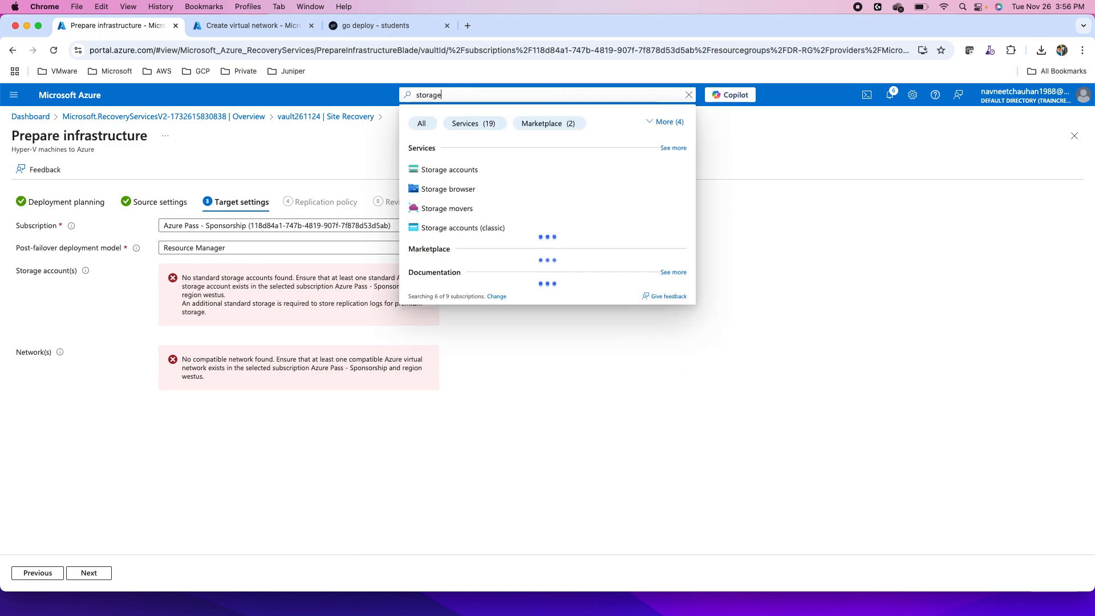
{"action": "left_click", "coordinate": [529, 170]}
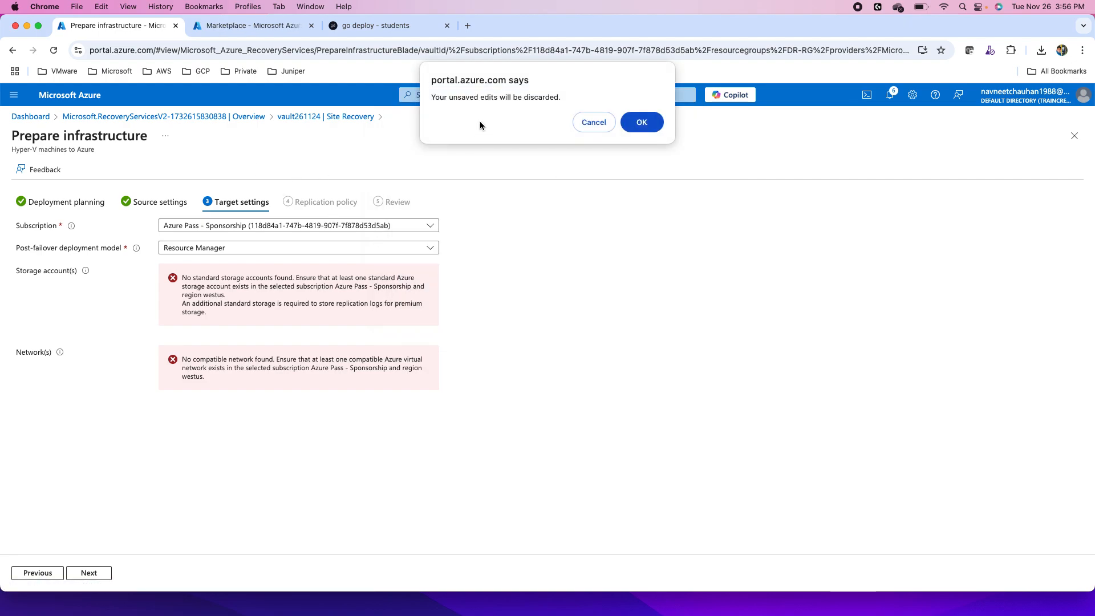
{"action": "left_click", "coordinate": [655, 129]}
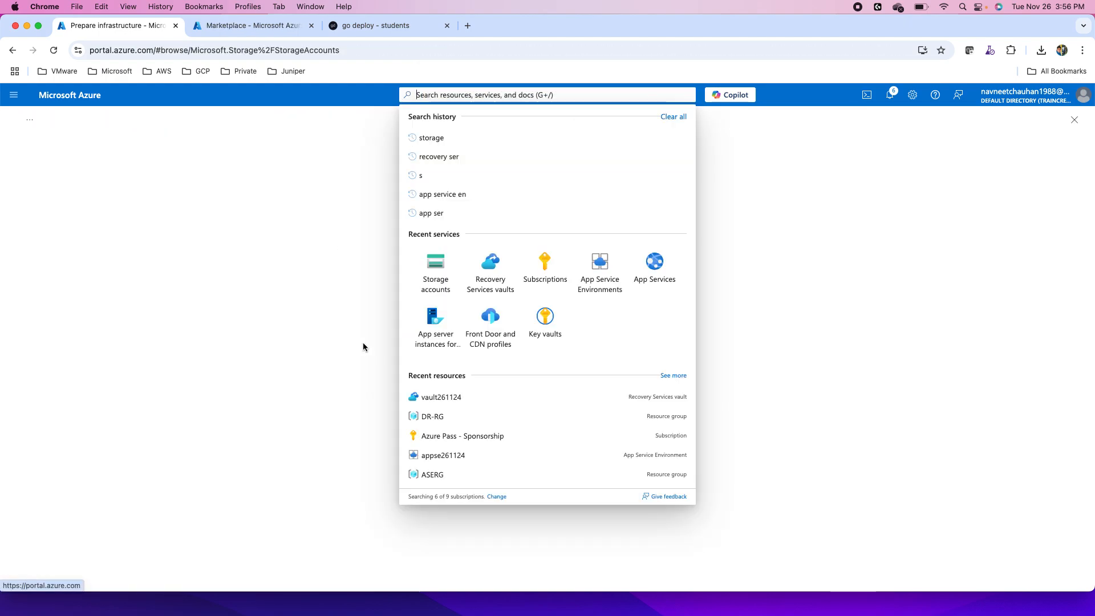
{"action": "left_click", "coordinate": [436, 265]}
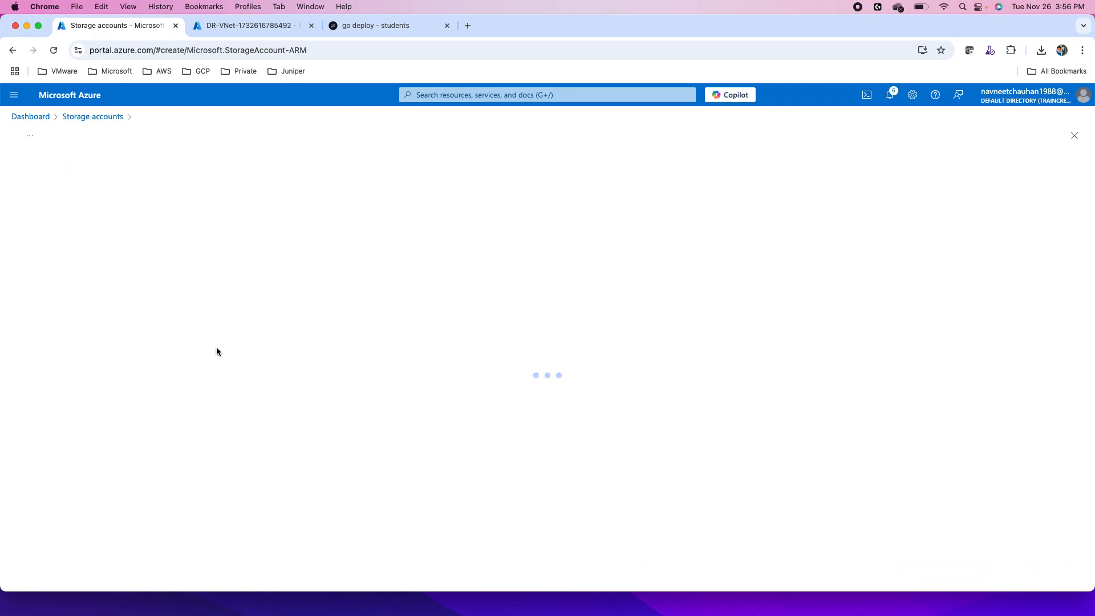
- Name the storage account sa261124 and set its primary service to Azure Blob Storage or Azure Data Lake Storage Gen 2
{"action": "left_click", "coordinate": [179, 386]}
{"action": "type", "text": "sa"}
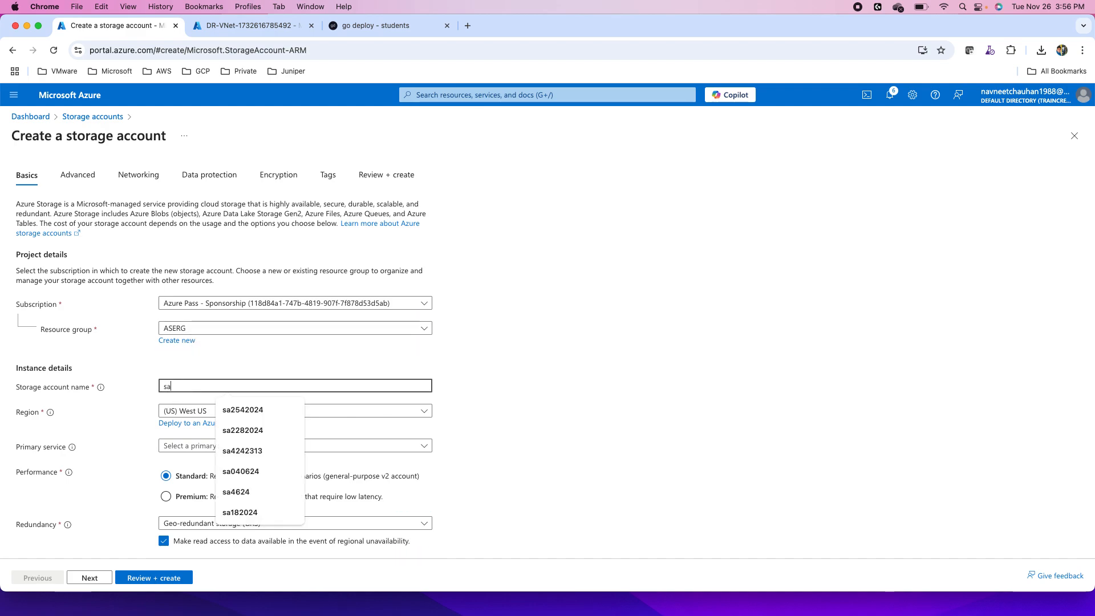
{"action": "type", "text": "2"}
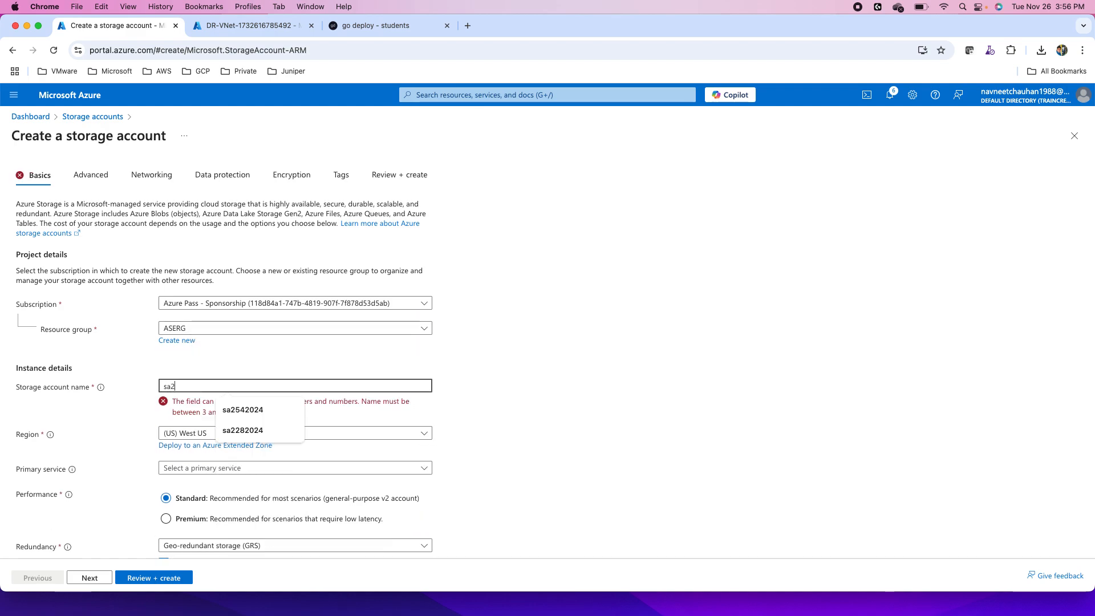
{"action": "type", "text": "61124"}
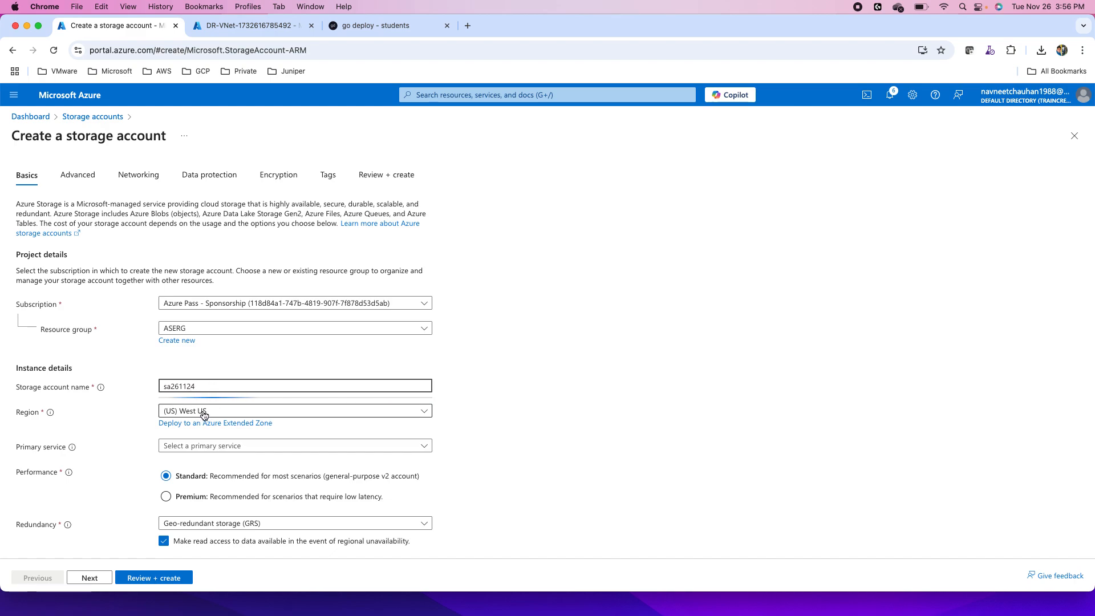
{"action": "left_click", "coordinate": [206, 449]}
{"action": "left_click", "coordinate": [178, 485]}
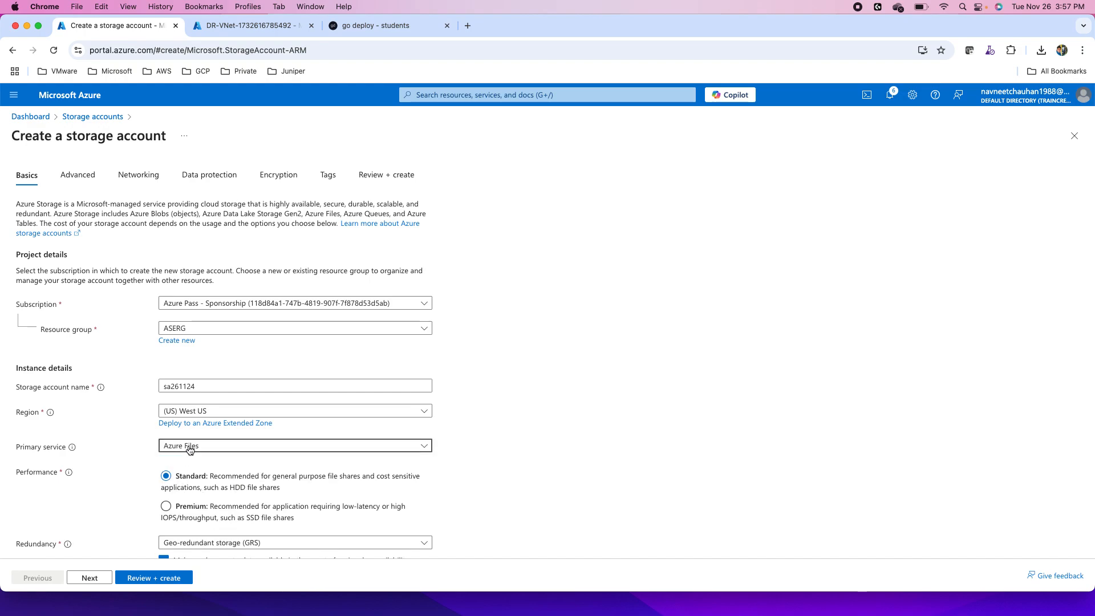
{"action": "left_click", "coordinate": [190, 450]}
{"action": "left_click", "coordinate": [182, 465]}
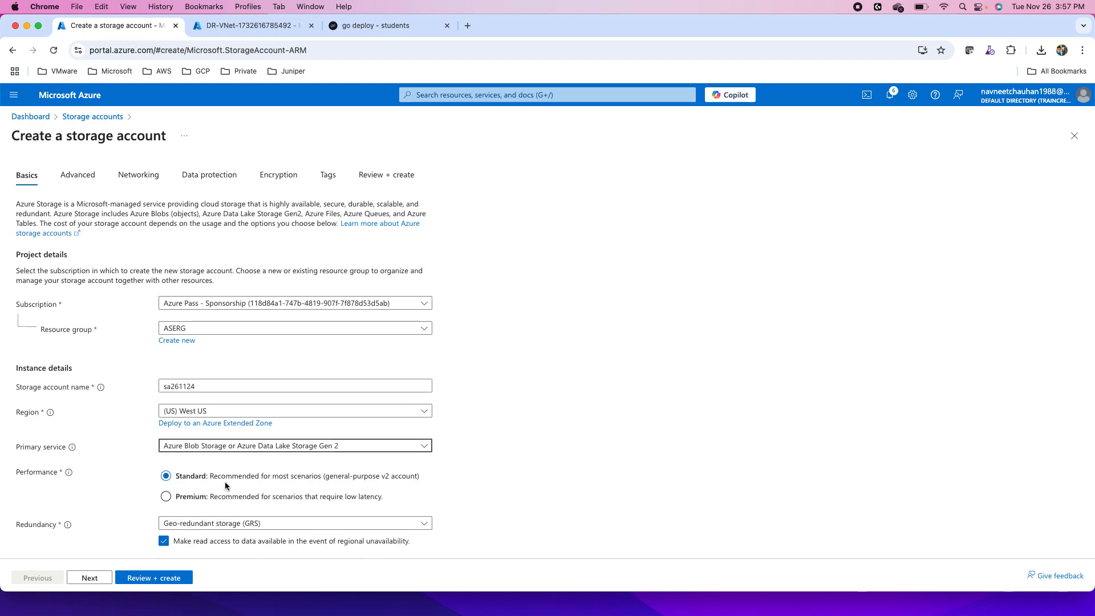
- Set redundancy to Locally-redundant storage (LRS) and continue to Data protection, keeping the default Advanced and Networking settings
{"action": "scroll", "coordinate": [236, 471], "scroll_direction": "down", "scroll_amount": 1}
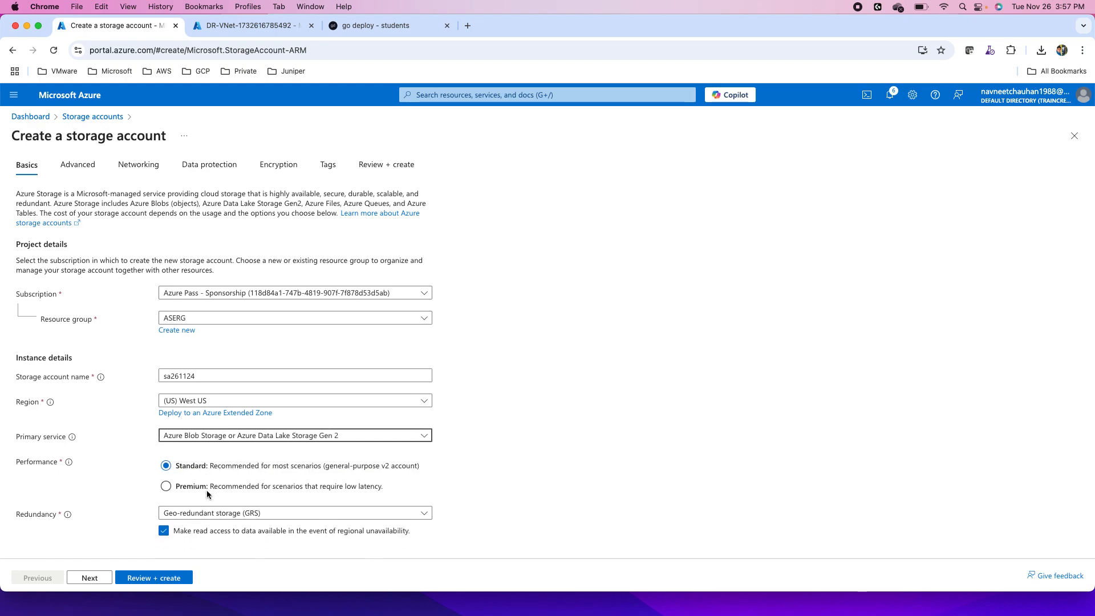
{"action": "left_click", "coordinate": [213, 519]}
{"action": "left_click", "coordinate": [240, 439]}
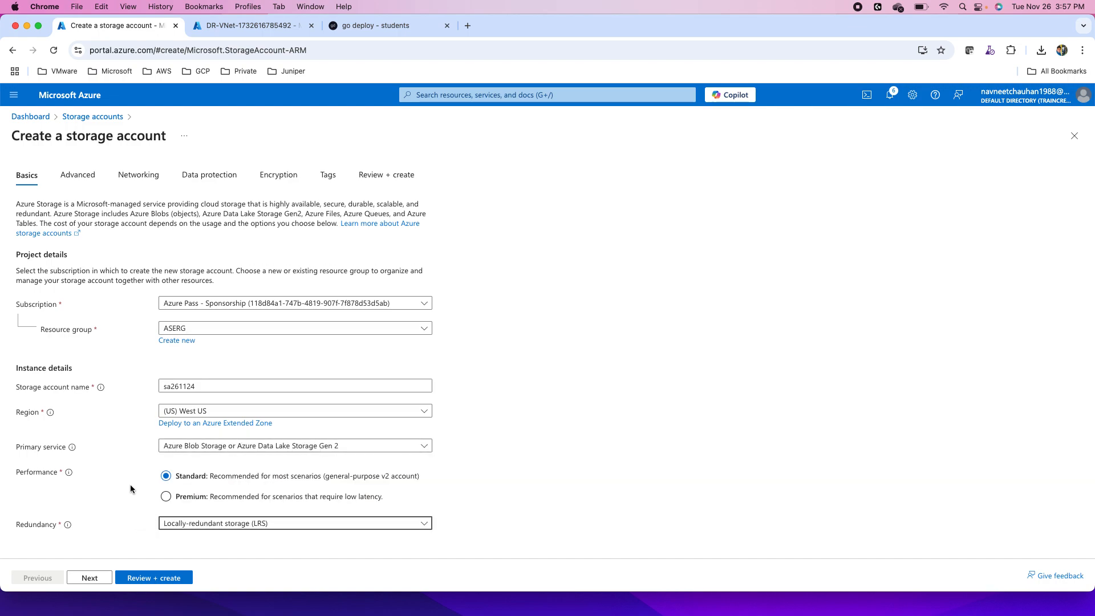
{"action": "left_click", "coordinate": [89, 577]}
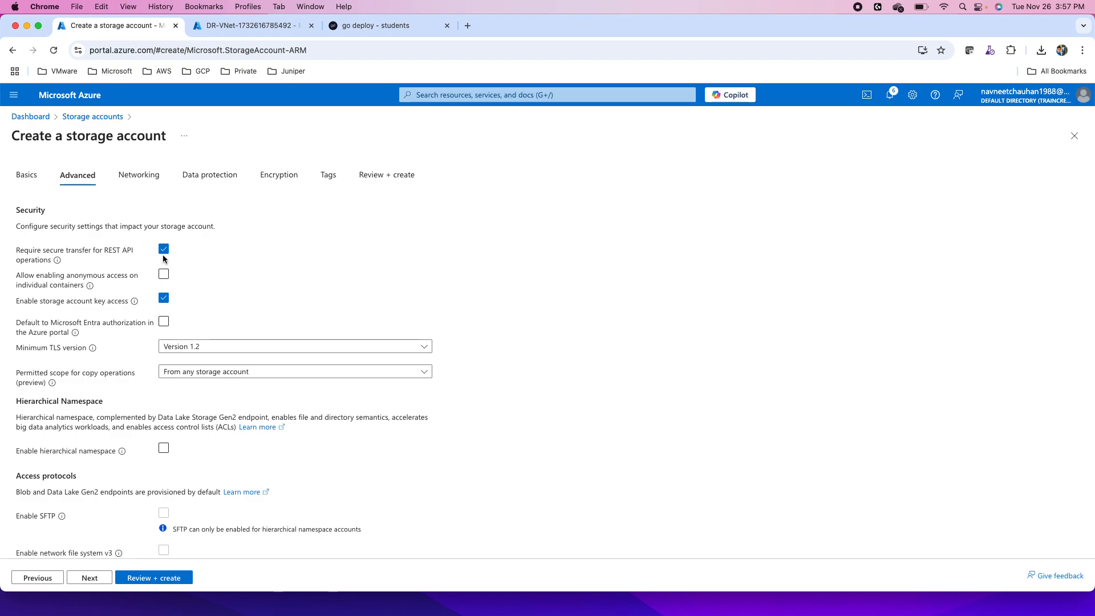
{"action": "scroll", "coordinate": [167, 443], "scroll_direction": "down", "scroll_amount": 6}
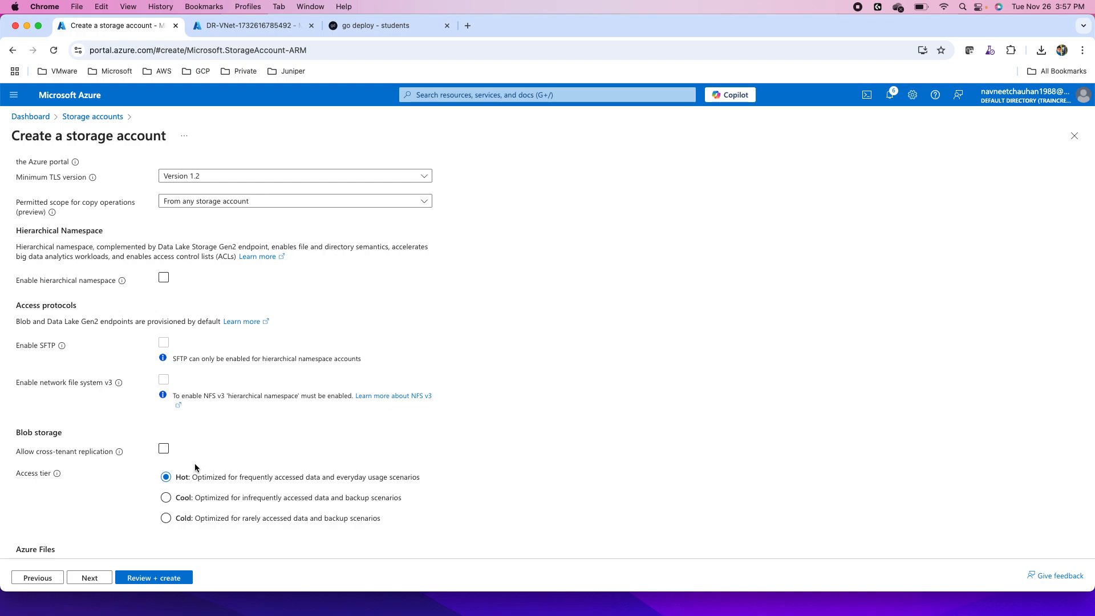
{"action": "left_click", "coordinate": [91, 577]}
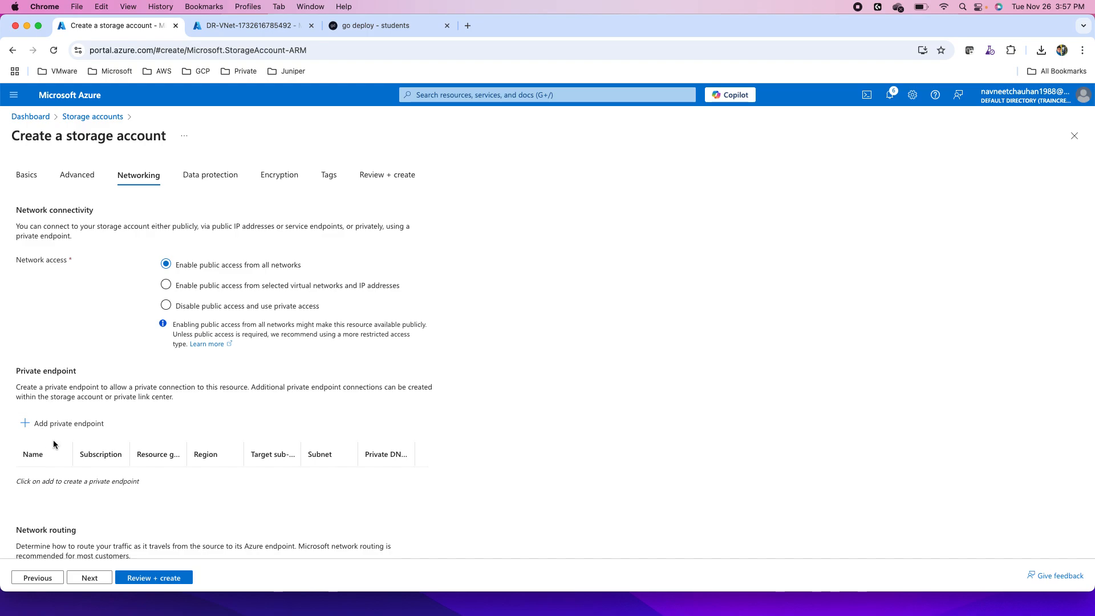
{"action": "left_click", "coordinate": [89, 577]}
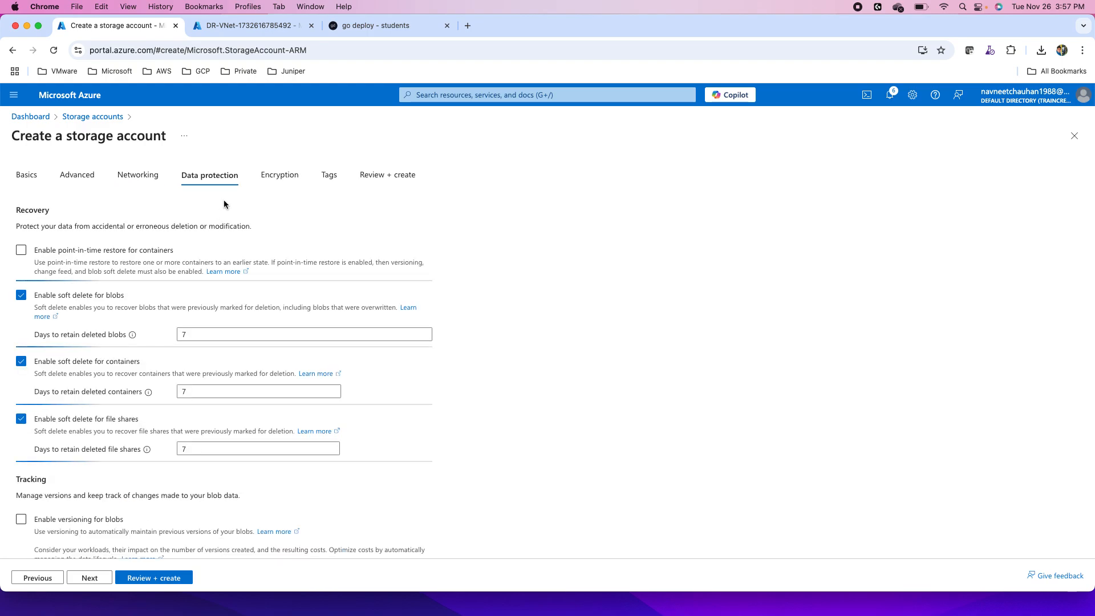
- Disable soft delete for blobs, containers and file shares in the storage account's data protection settings
{"action": "left_click", "coordinate": [21, 295]}
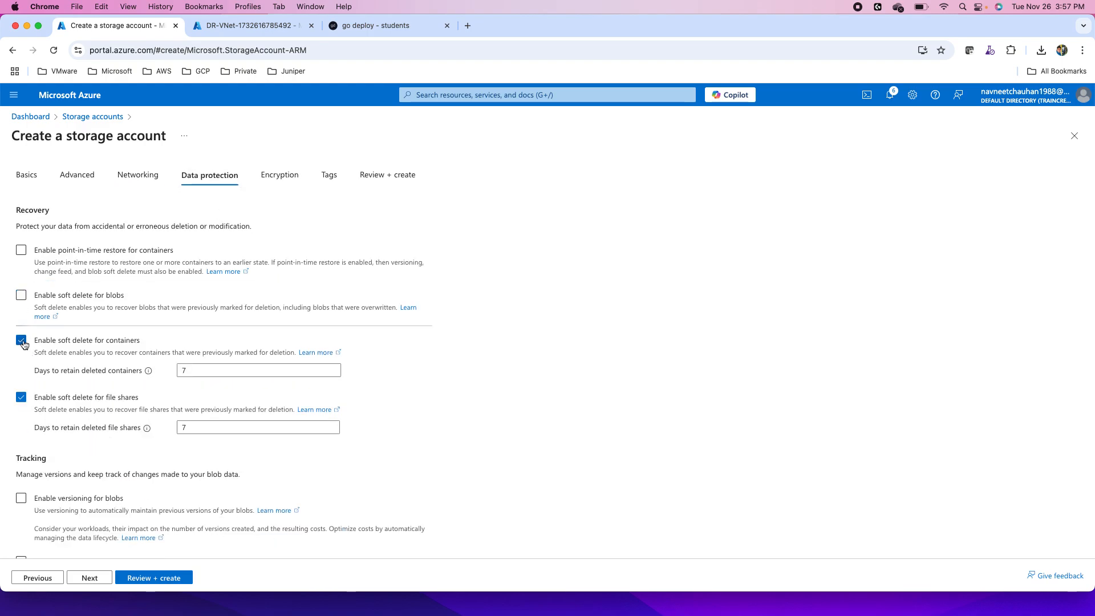
{"action": "left_click", "coordinate": [21, 340]}
{"action": "left_click", "coordinate": [21, 376]}
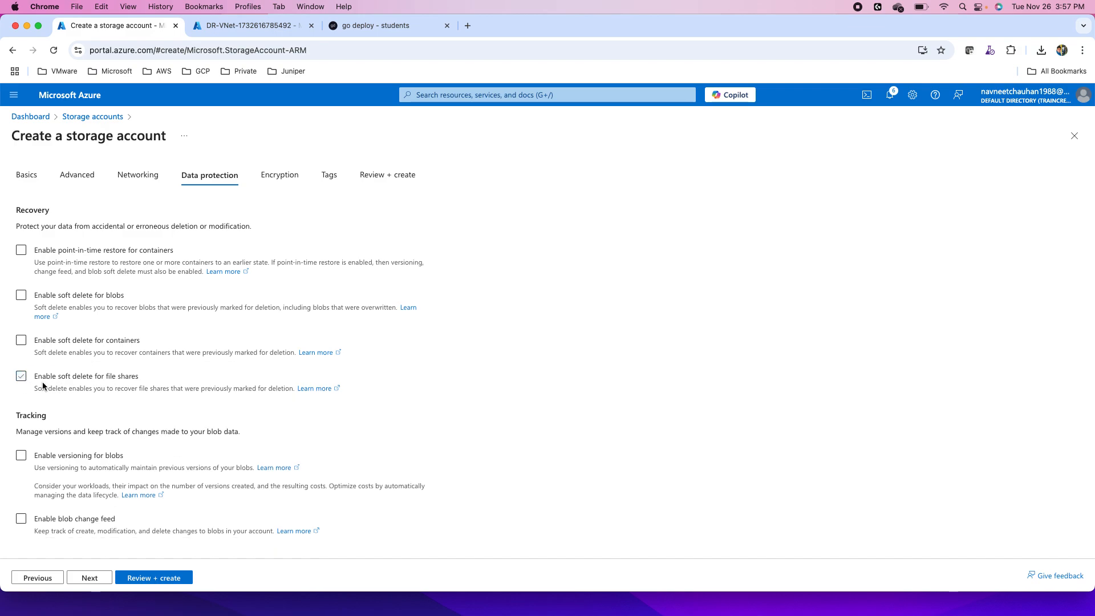
- Keep the default encryption settings, and review and create the sa261124 storage account
{"action": "left_click", "coordinate": [90, 578]}
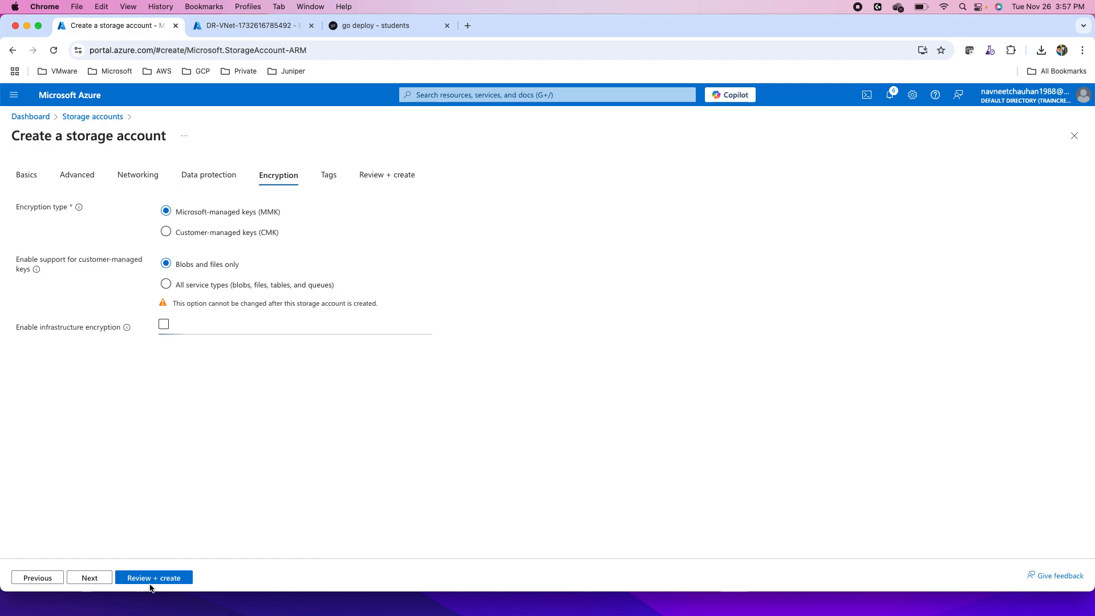
{"action": "left_click", "coordinate": [151, 578]}
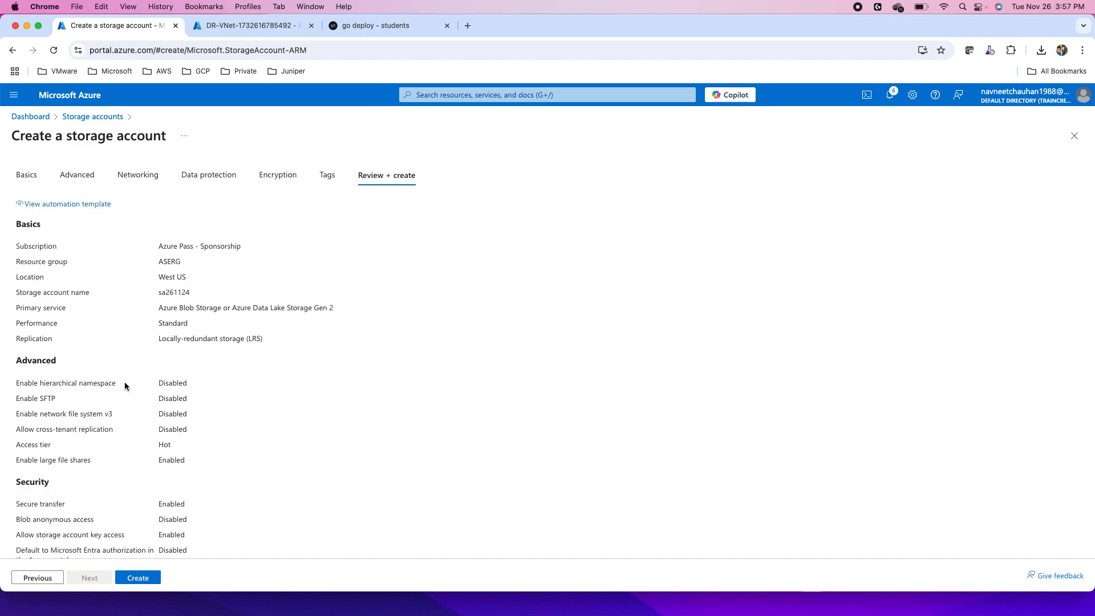
{"action": "left_click", "coordinate": [136, 579]}
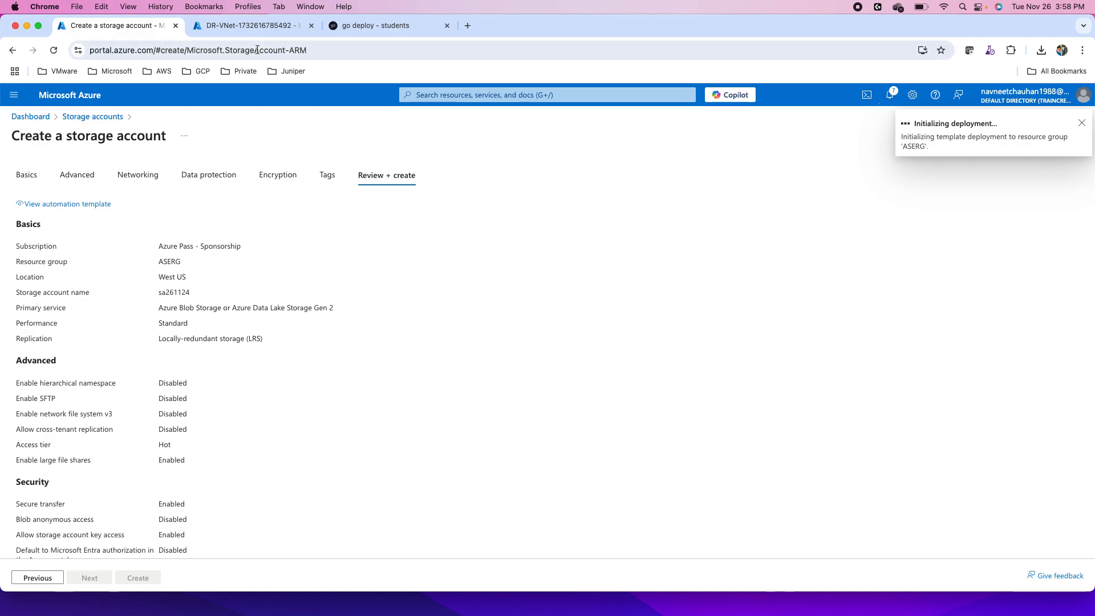
- In the DR-VNet deployment's browser tab, search for Recovery Services vaults and open vault261124
{"action": "left_click", "coordinate": [227, 26]}
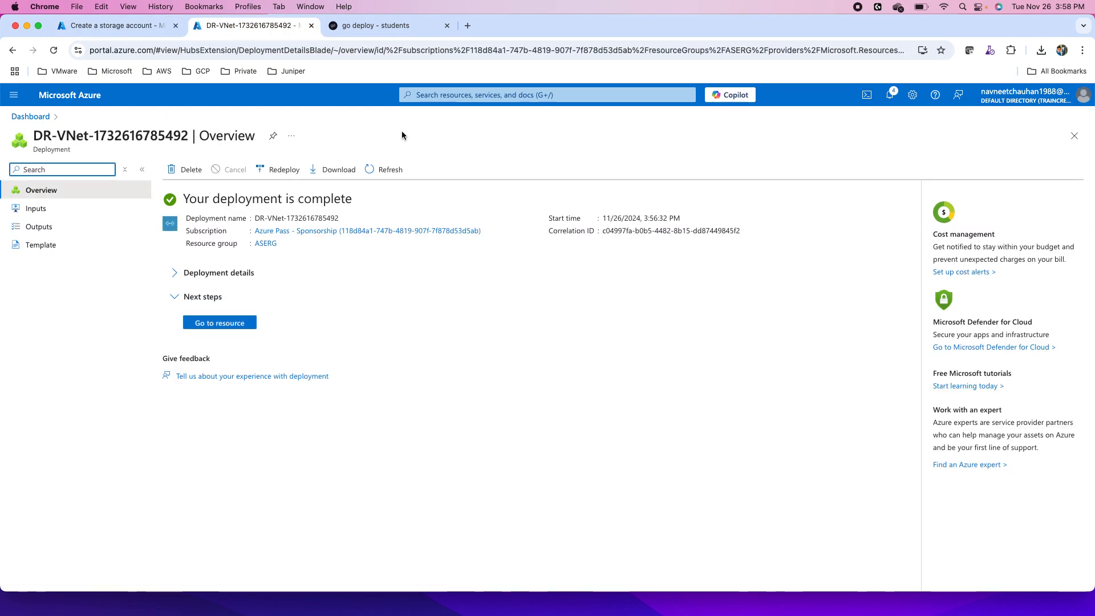
{"action": "left_click", "coordinate": [500, 96]}
{"action": "type", "text": "re"}
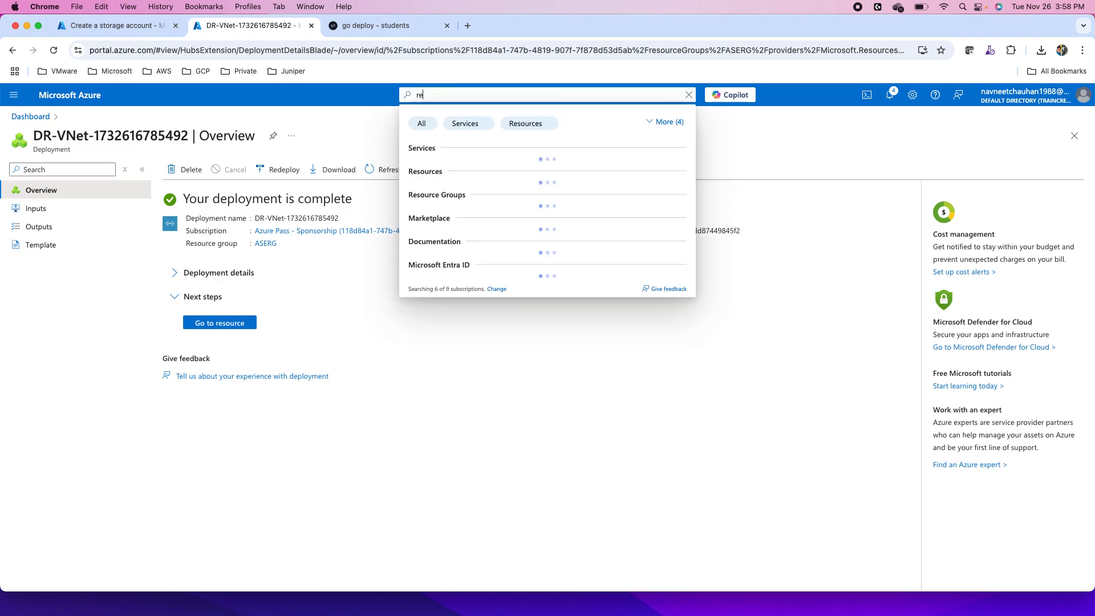
{"action": "type", "text": "c"}
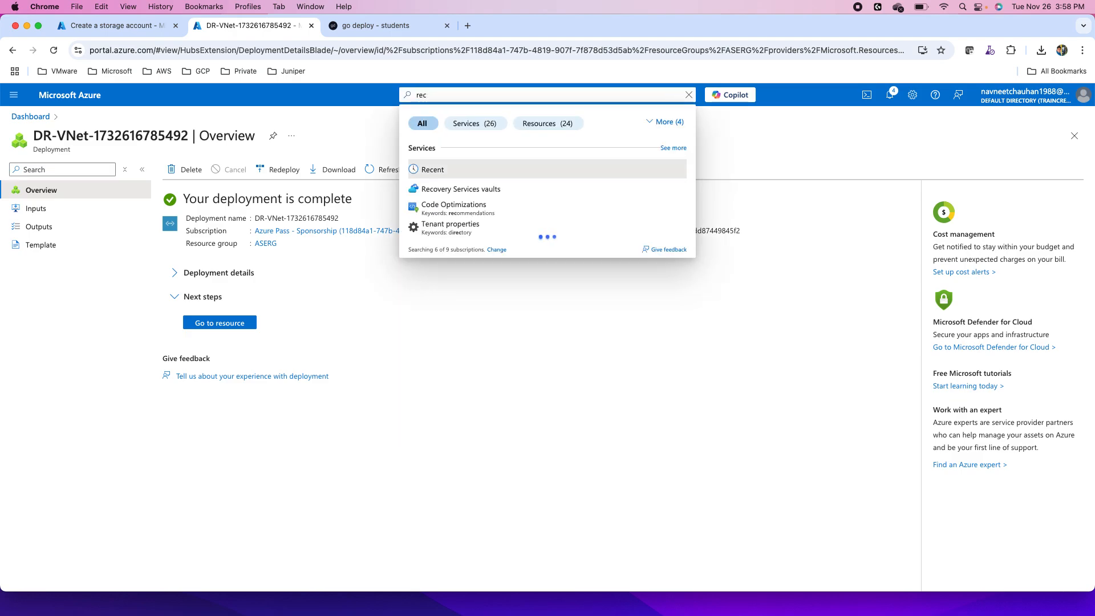
{"action": "left_click", "coordinate": [507, 189]}
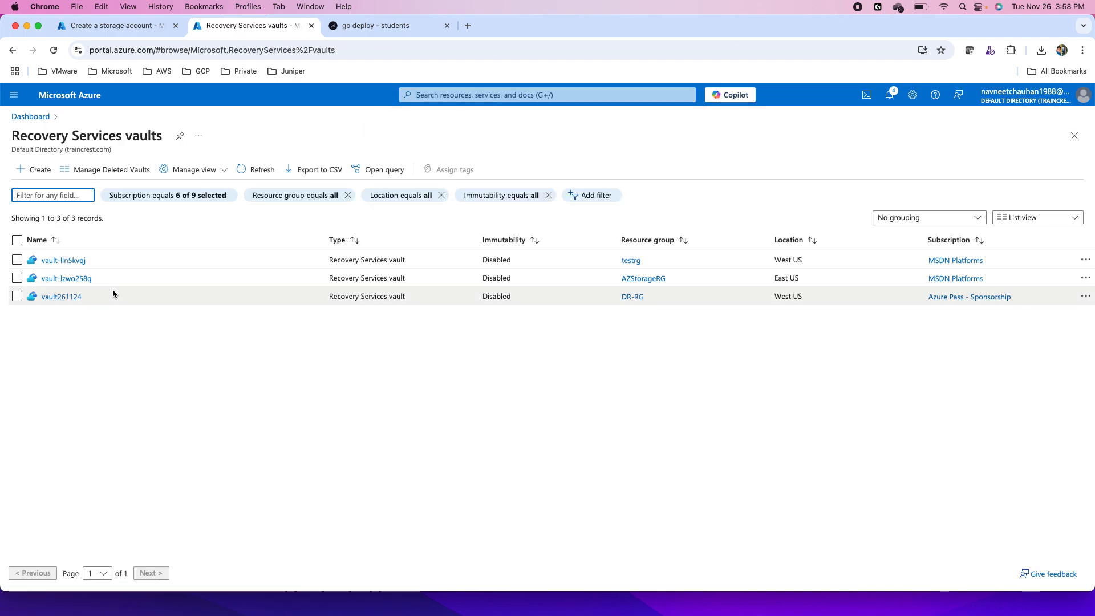
{"action": "left_click", "coordinate": [59, 299]}
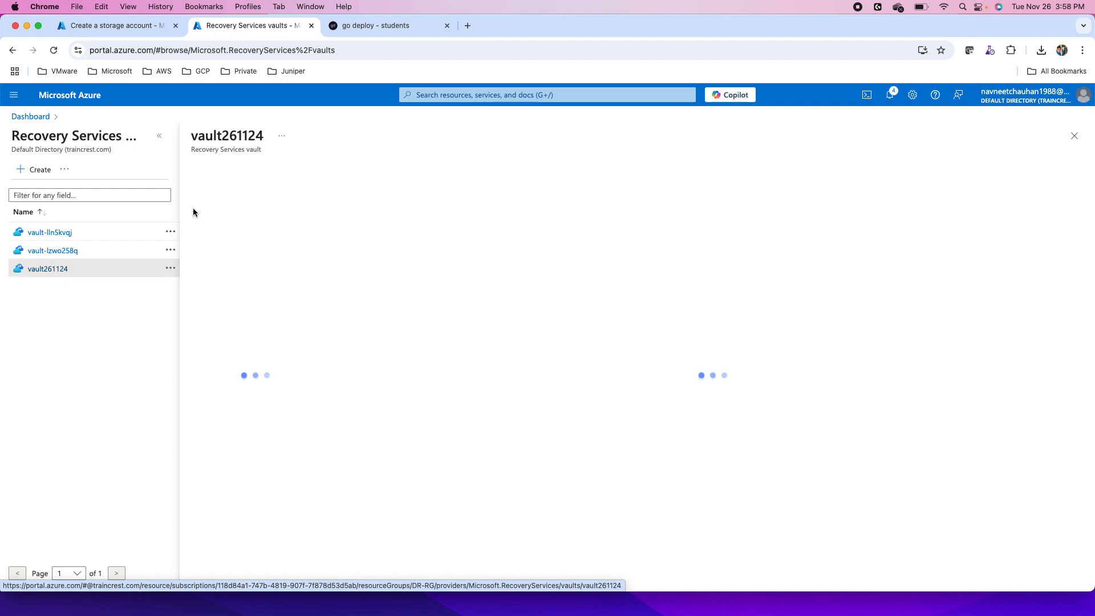
{"action": "left_click", "coordinate": [160, 139]}
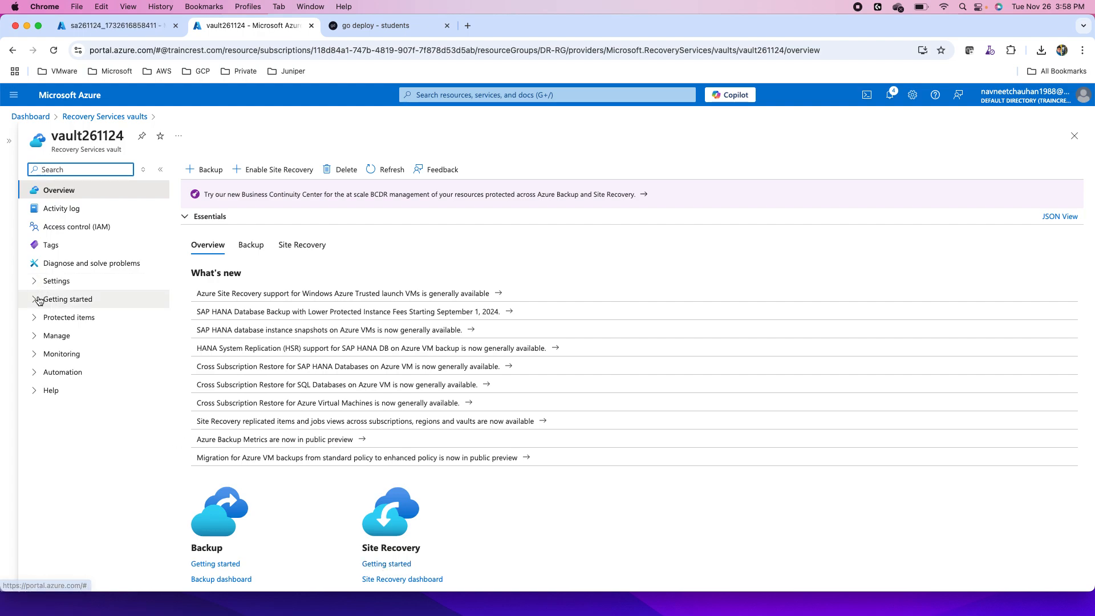
- Check the registered Hyper-V sites and Hyper-V hosts in the vault's Site Recovery infrastructure
{"action": "left_click", "coordinate": [39, 336]}
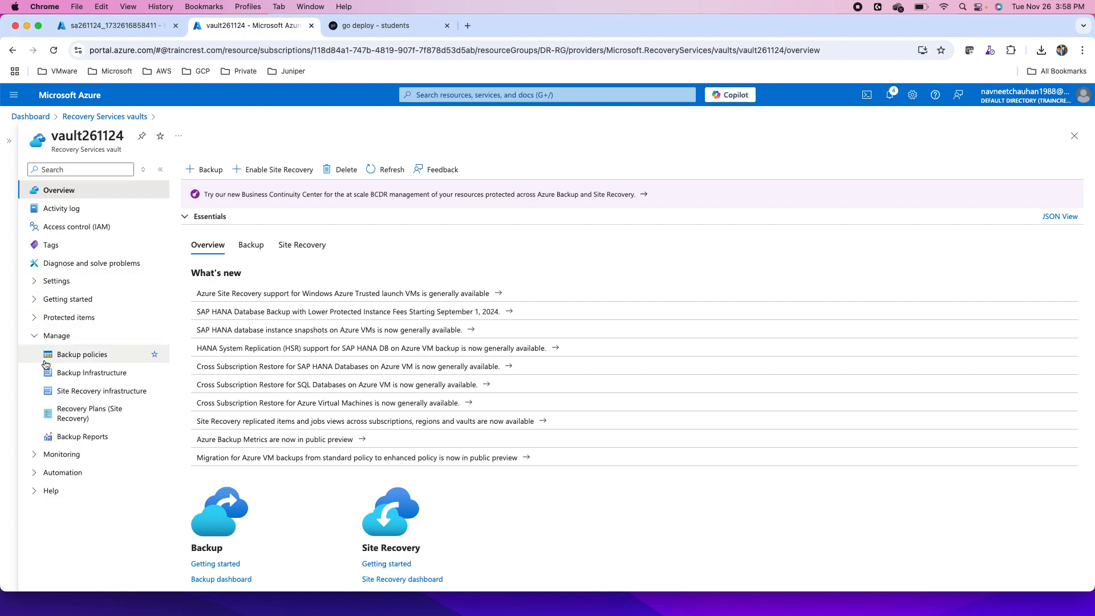
{"action": "left_click", "coordinate": [79, 394]}
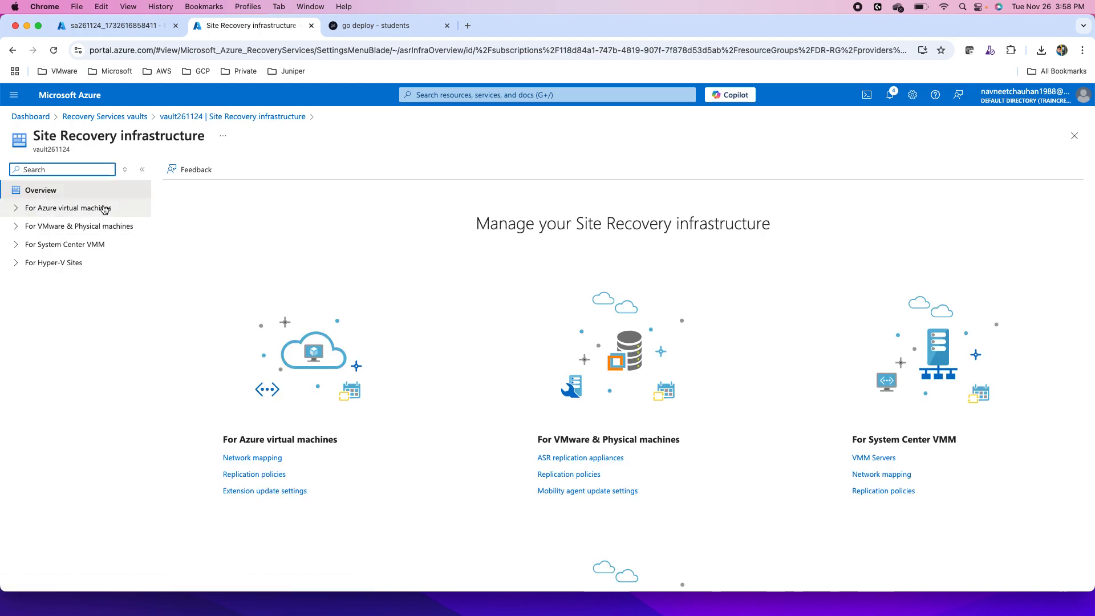
{"action": "left_click", "coordinate": [42, 263]}
{"action": "left_click", "coordinate": [57, 281]}
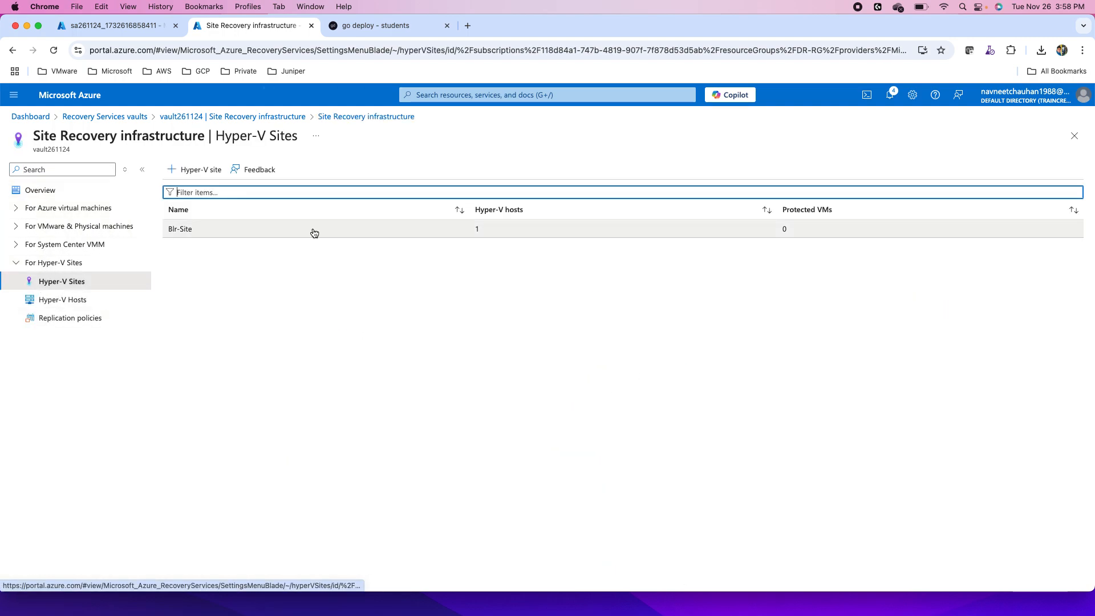
{"action": "left_click", "coordinate": [63, 299]}
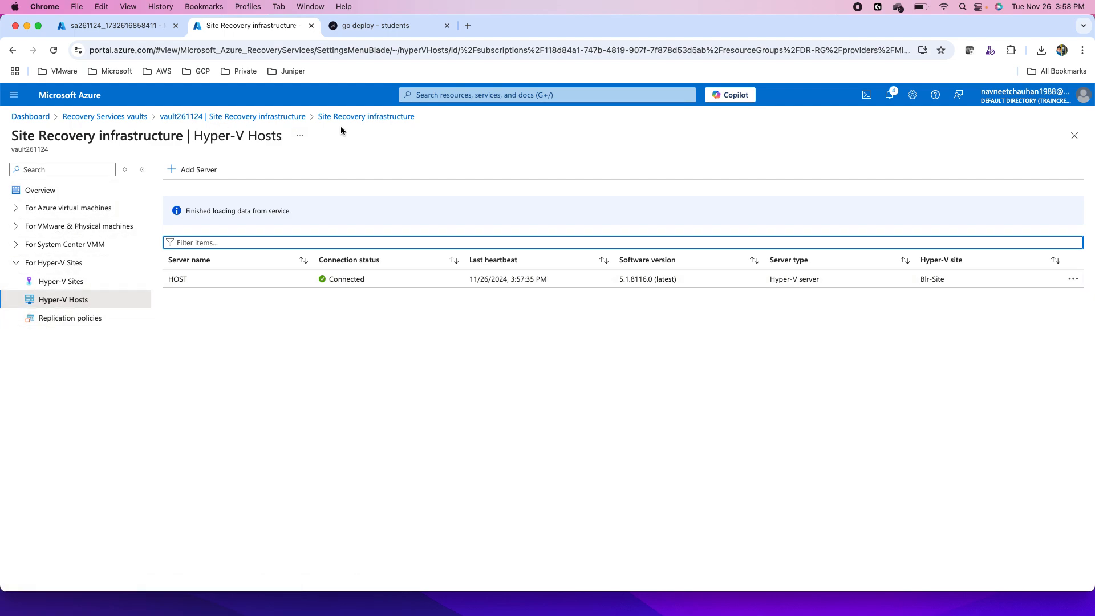
- Reopen Prepare infrastructure for Hyper-V machines to Azure from the vault's Site Recovery page and set deployment planning completed to "I will do it later"
{"action": "left_click", "coordinate": [268, 117]}
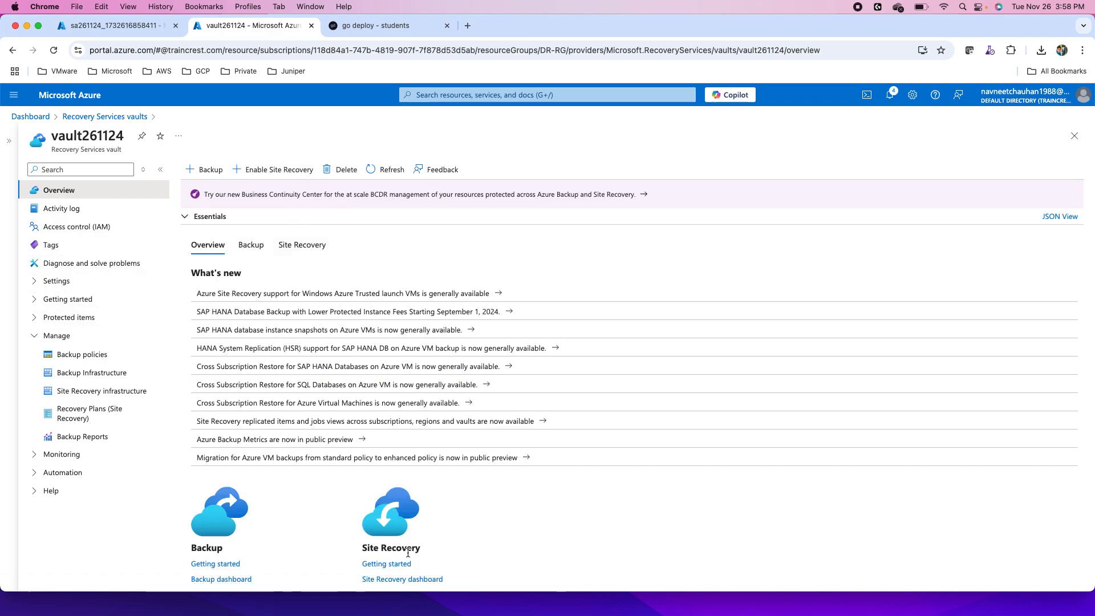
{"action": "scroll", "coordinate": [411, 557], "scroll_direction": "down", "scroll_amount": 3}
{"action": "left_click", "coordinate": [387, 489]}
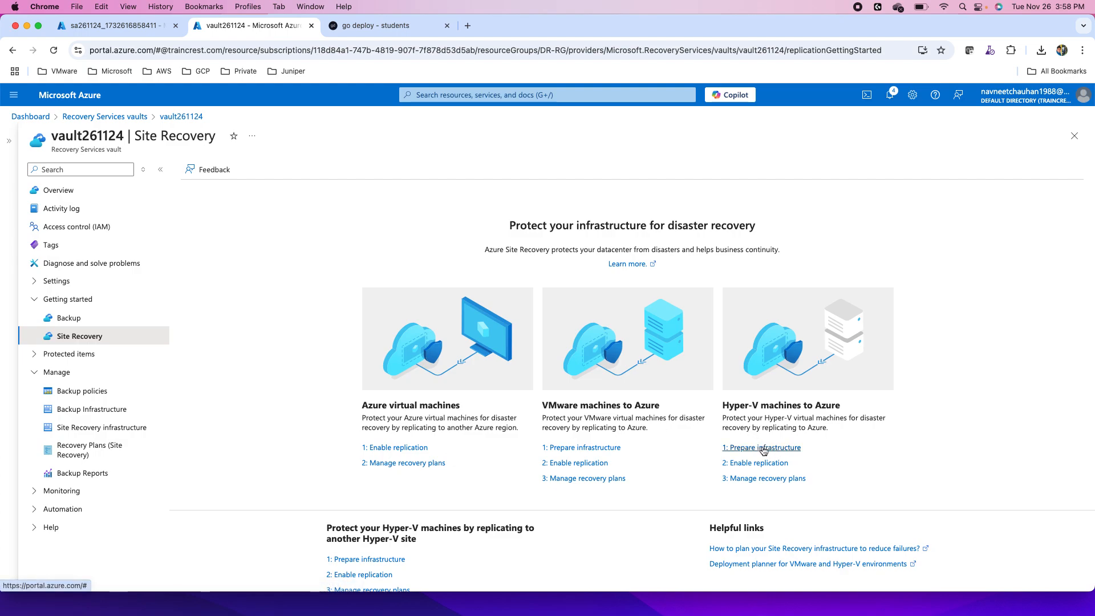
{"action": "left_click", "coordinate": [764, 448]}
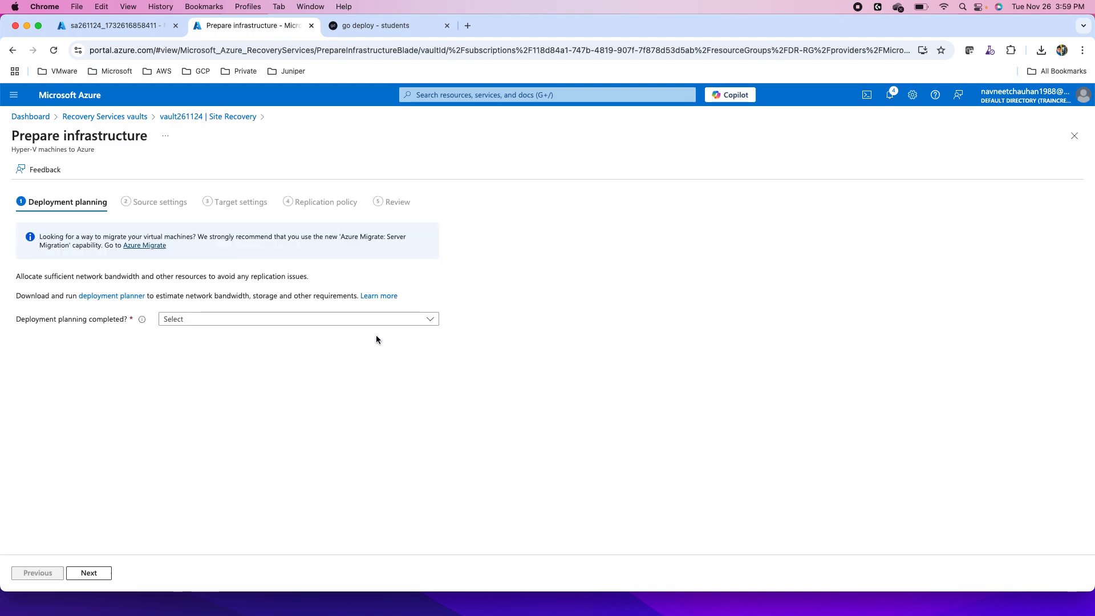
{"action": "left_click", "coordinate": [260, 321]}
{"action": "left_click", "coordinate": [194, 354]}
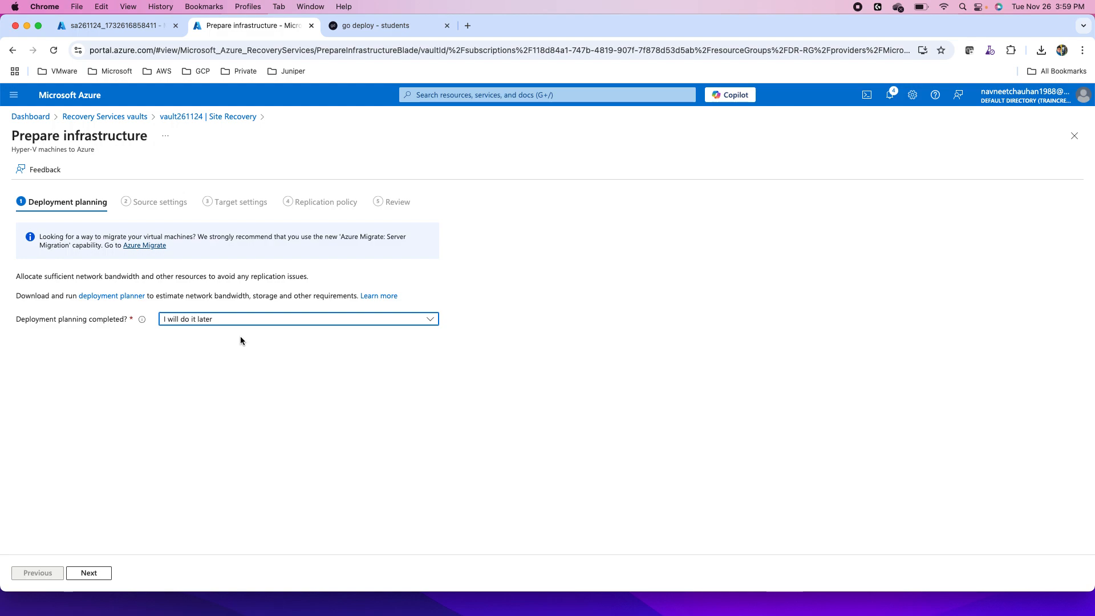
- Specify that System Center VMM is not used, keep Blr-Site as the Hyper-V site, and accept the Resource Manager target settings
{"action": "left_click", "coordinate": [89, 572]}
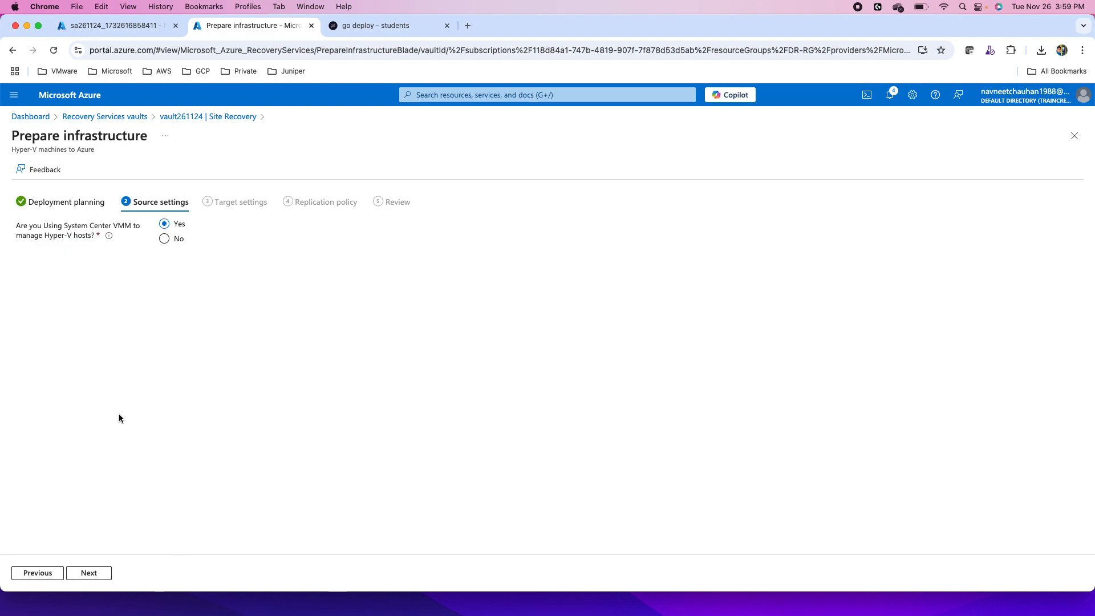
{"action": "left_click", "coordinate": [163, 239]}
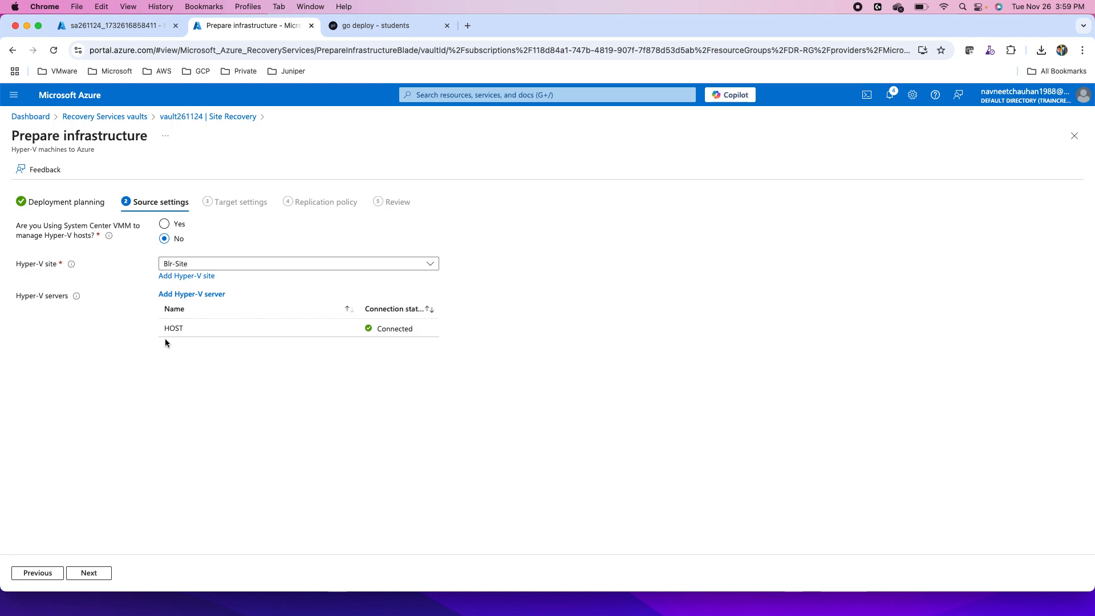
{"action": "left_click", "coordinate": [87, 574]}
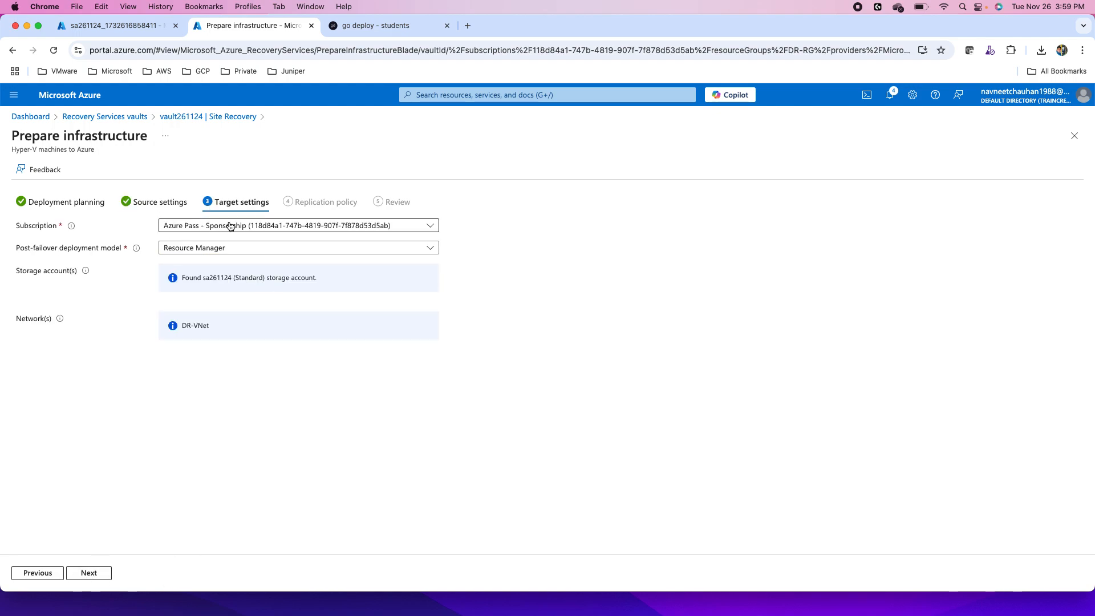
{"action": "left_click", "coordinate": [217, 252]}
{"action": "left_click", "coordinate": [217, 252]}
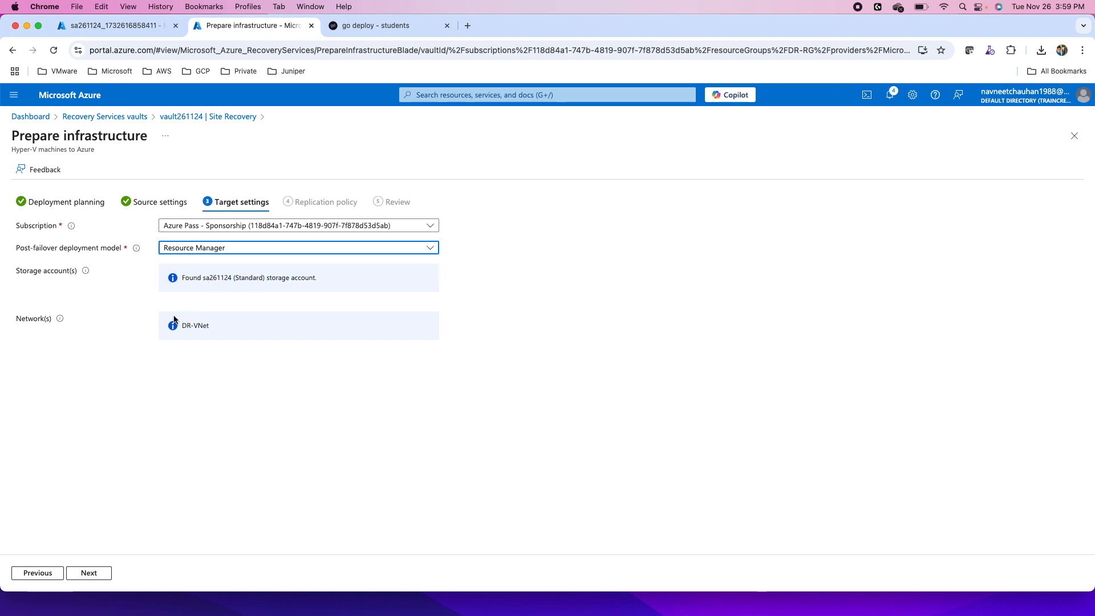
{"action": "left_click", "coordinate": [82, 571]}
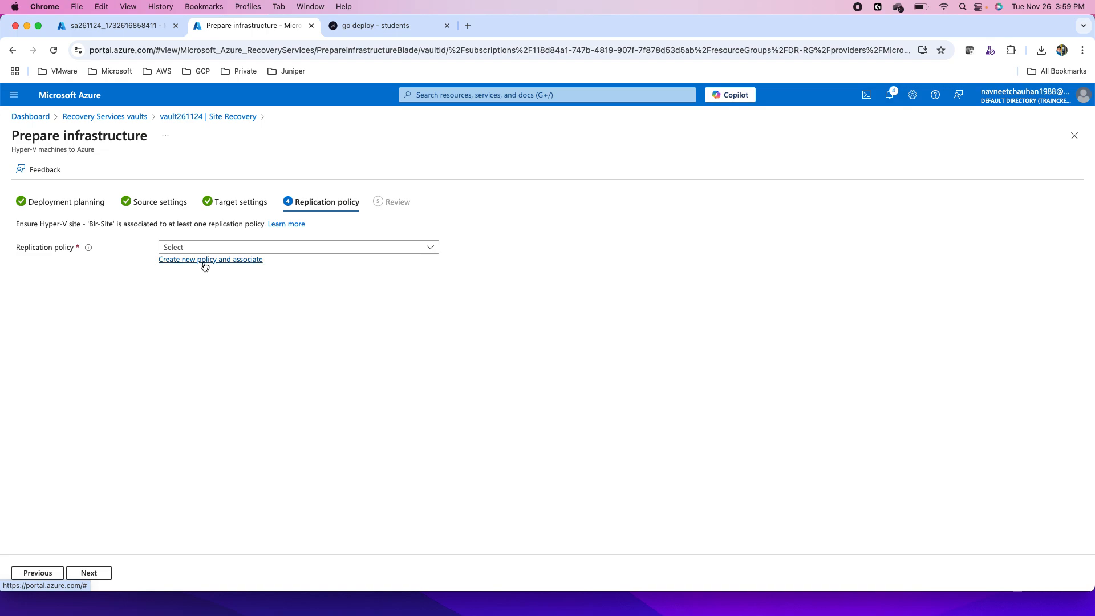
- Start a new associated replication policy named Blr-Site-P1, keeping Hyper-V as the source type and Azure as the target type
{"action": "left_click", "coordinate": [225, 247]}
{"action": "left_click", "coordinate": [224, 247]}
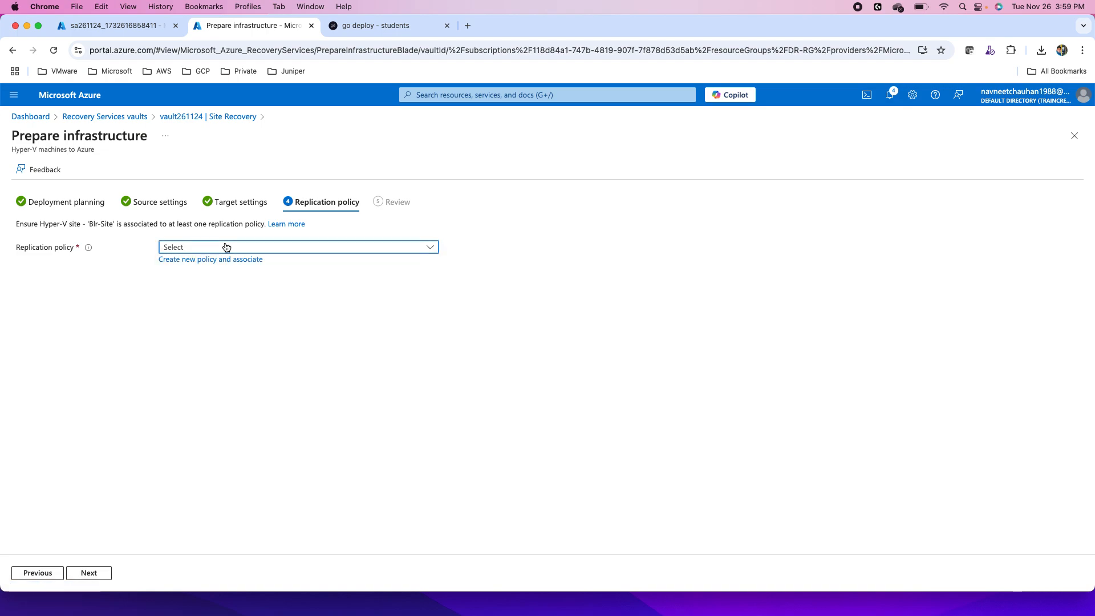
{"action": "left_click", "coordinate": [187, 260]}
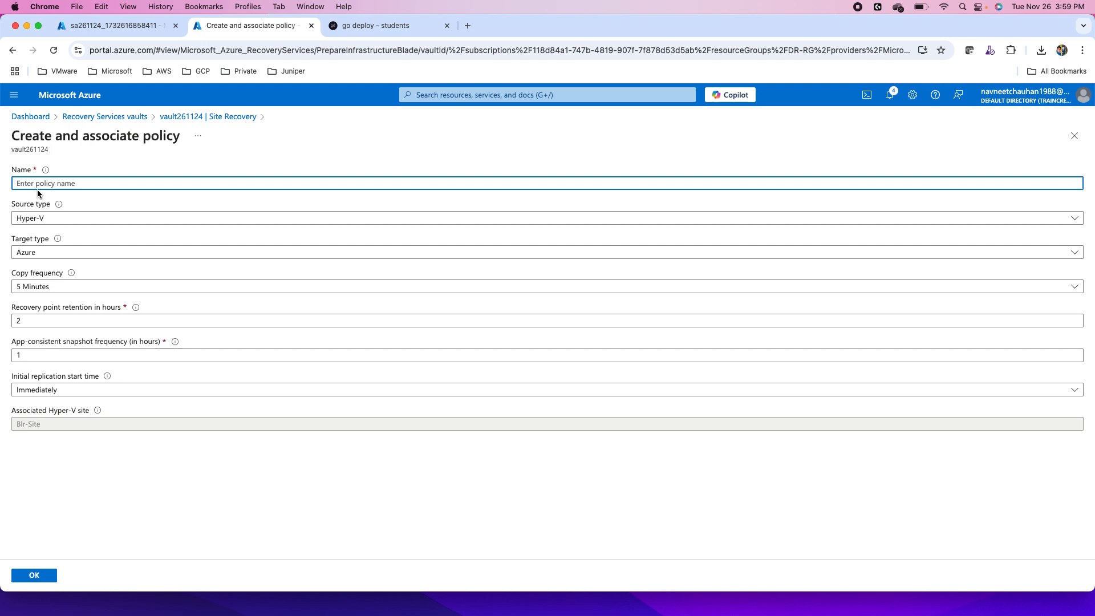
{"action": "type", "text": "Blr-Site"}
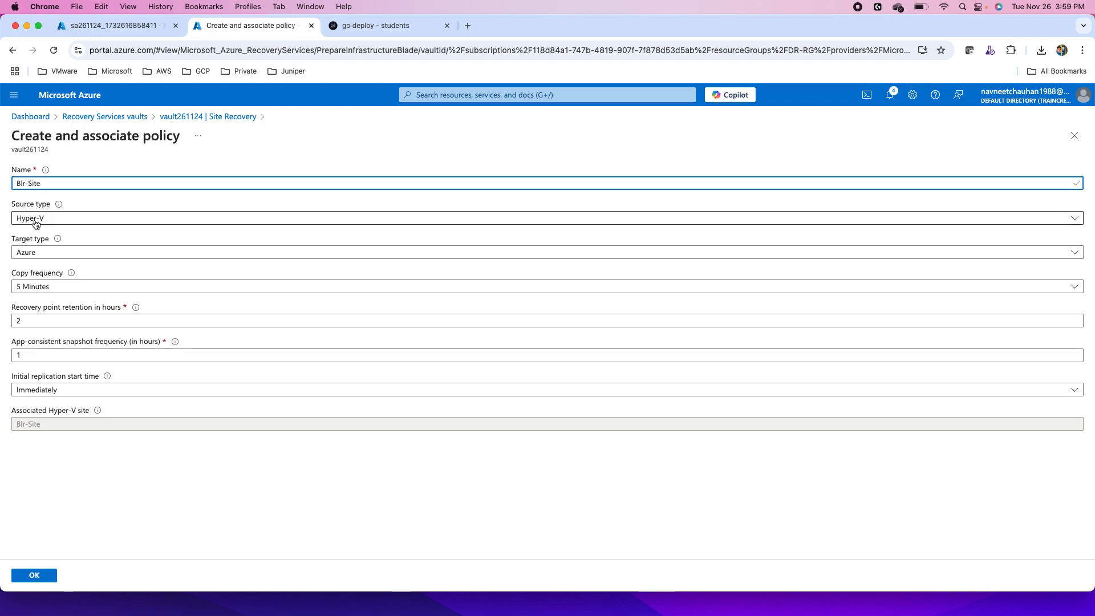
{"action": "type", "text": "-P1"}
{"action": "left_click", "coordinate": [53, 221]}
{"action": "left_click", "coordinate": [53, 220]}
{"action": "left_click", "coordinate": [47, 259]}
{"action": "left_click", "coordinate": [46, 258]}
- Set the policy's copy frequency to 30 seconds, keep the initial replication start time as Immediately, and create the policy
{"action": "left_click", "coordinate": [52, 288]}
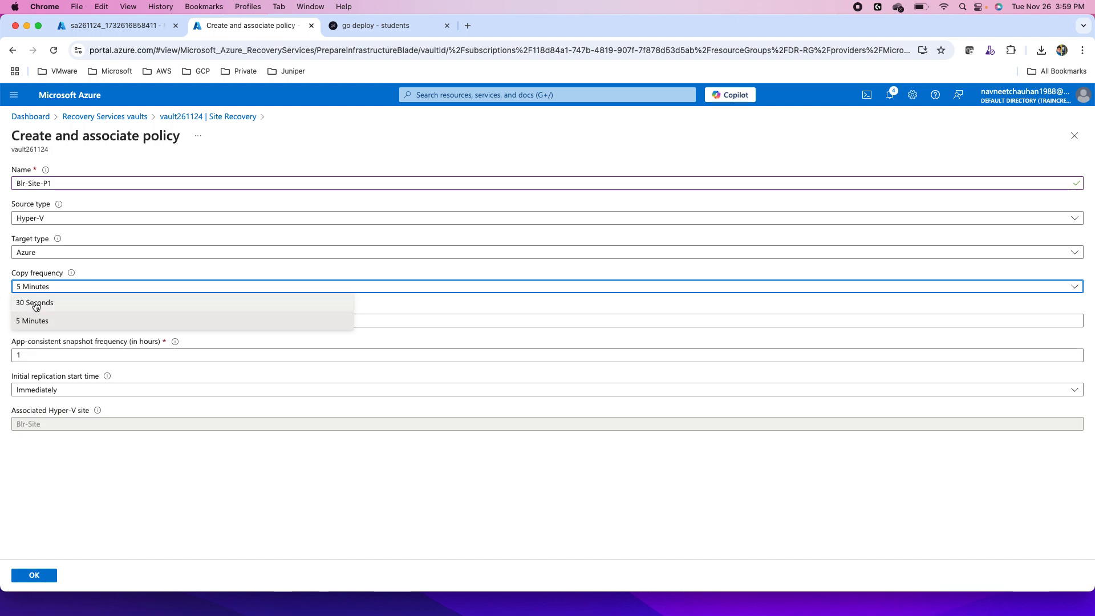
{"action": "left_click", "coordinate": [36, 305]}
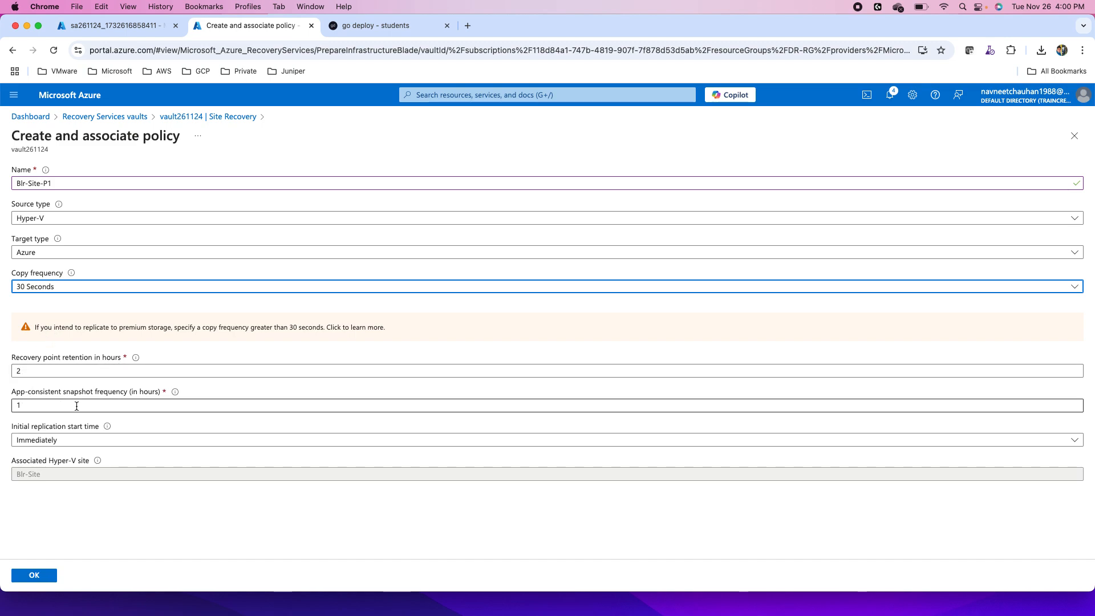
{"action": "left_click", "coordinate": [64, 442]}
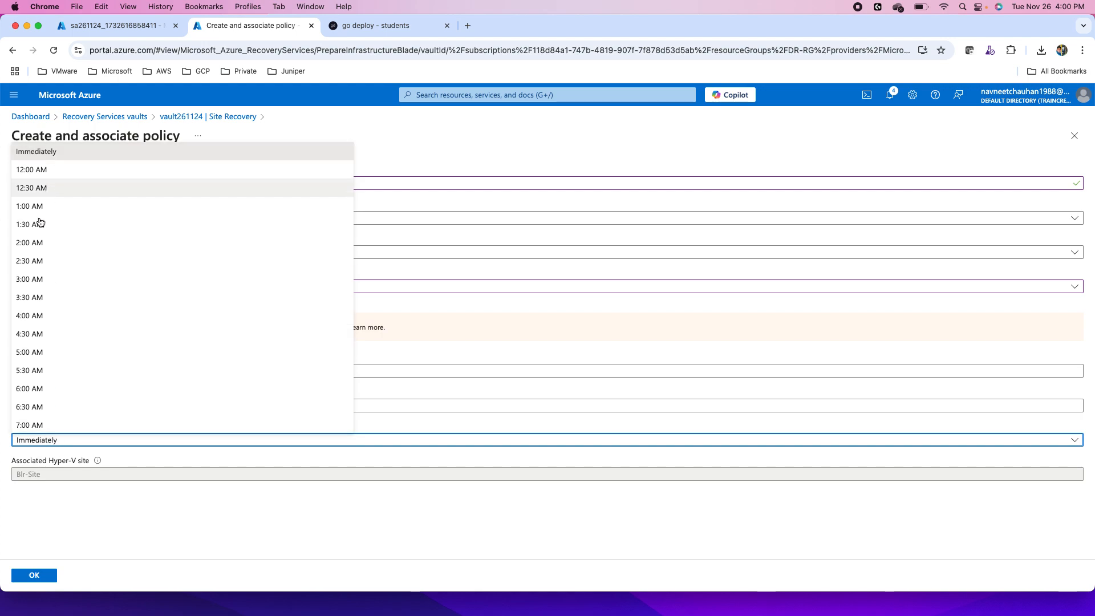
{"action": "left_click", "coordinate": [114, 532]}
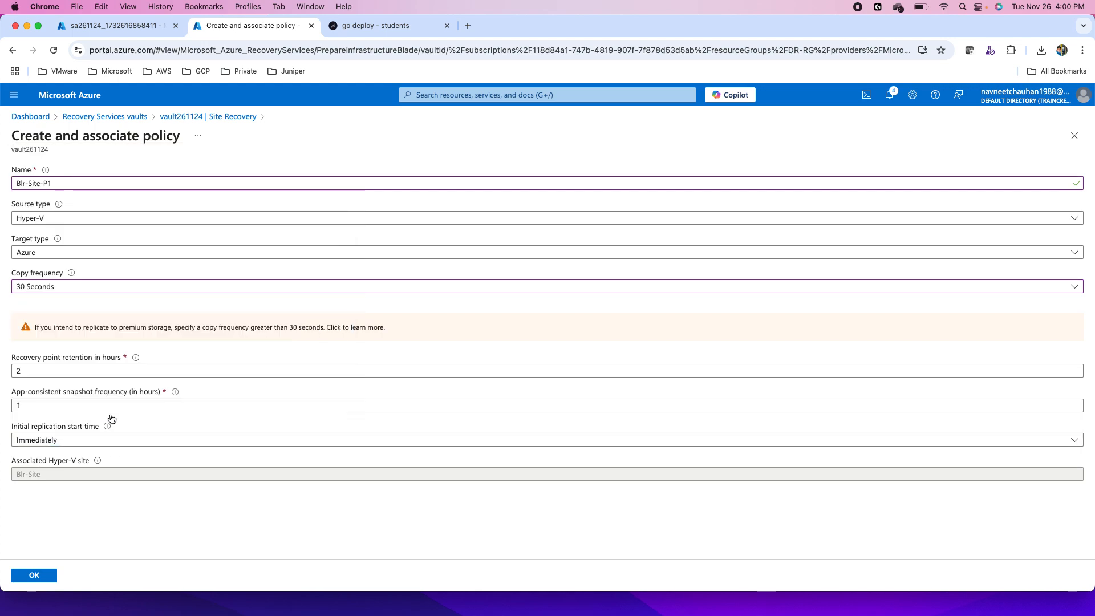
{"action": "left_click", "coordinate": [35, 575]}
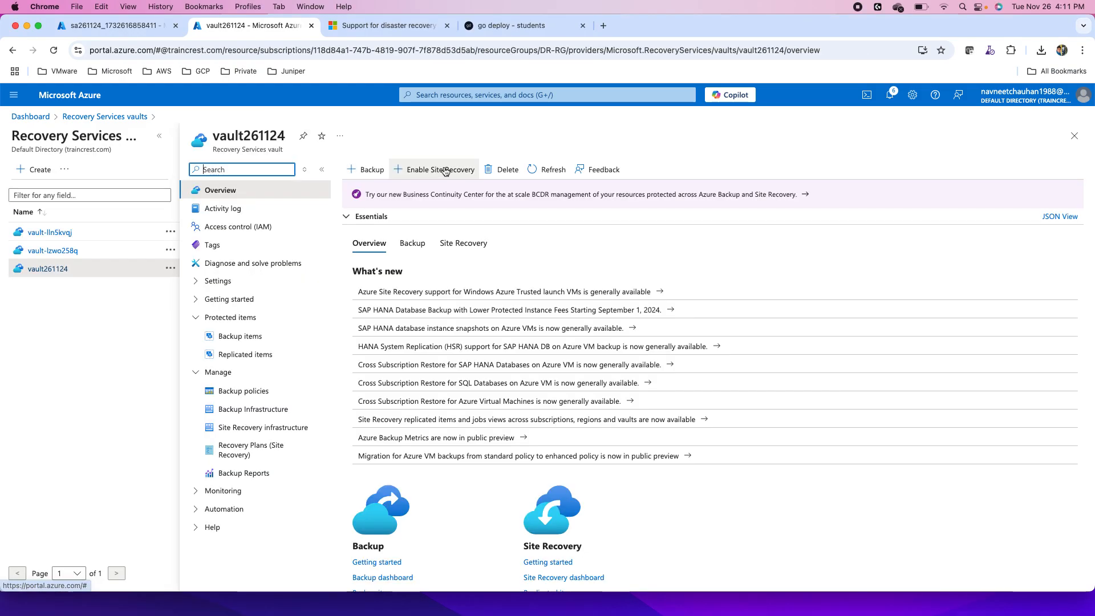
- Start Enable replication for Hyper-V machines to Azure from the vault's Site Recovery page, with Blr-Site as the source location
{"action": "scroll", "coordinate": [627, 425], "scroll_direction": "down", "scroll_amount": 3}
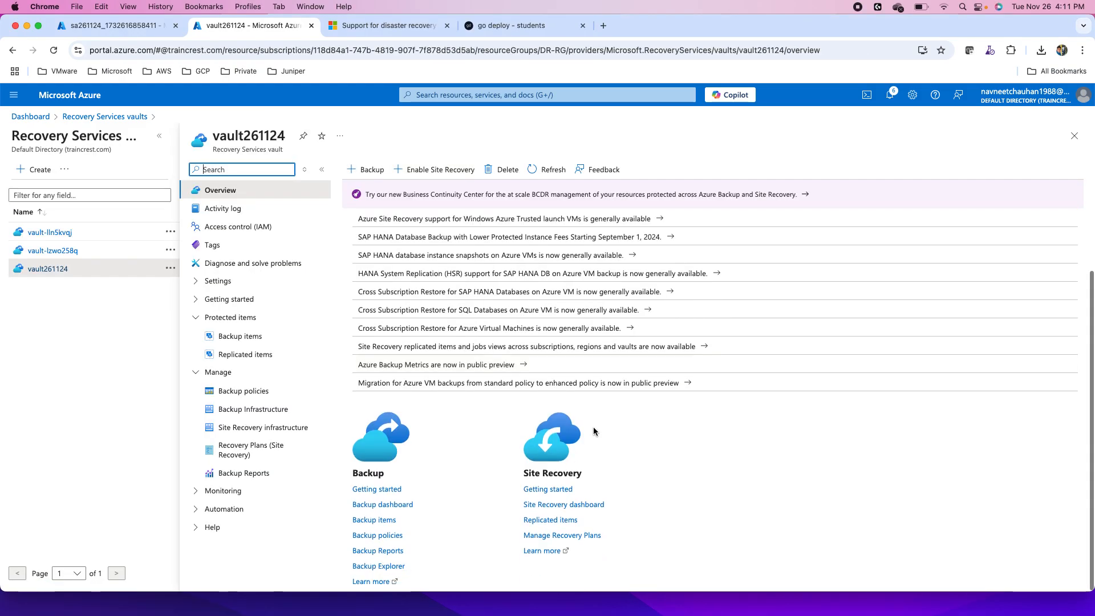
{"action": "left_click", "coordinate": [546, 491]}
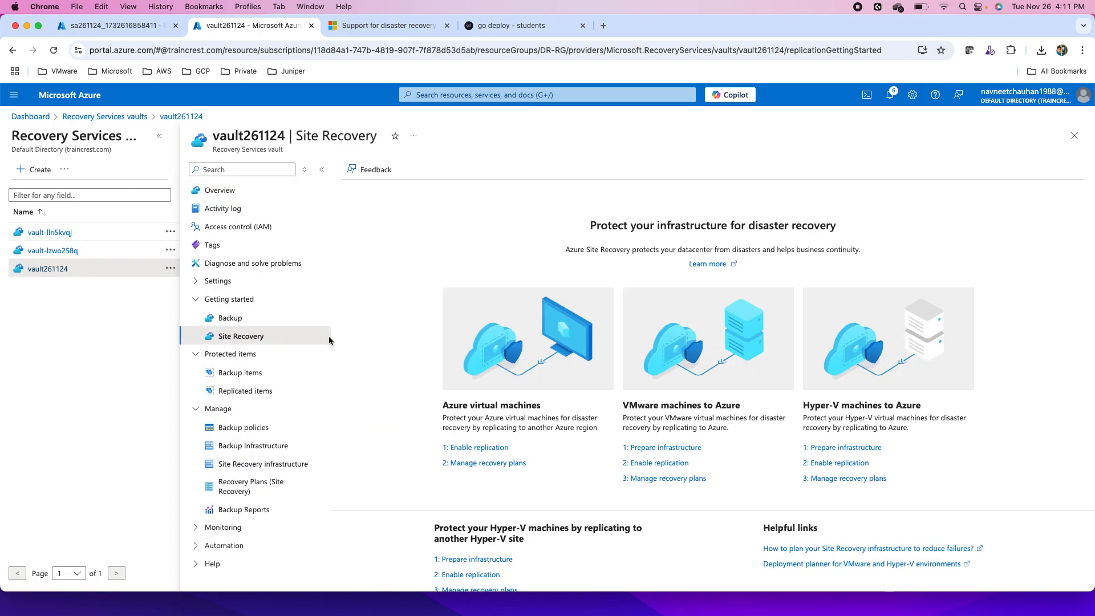
{"action": "left_click", "coordinate": [835, 466]}
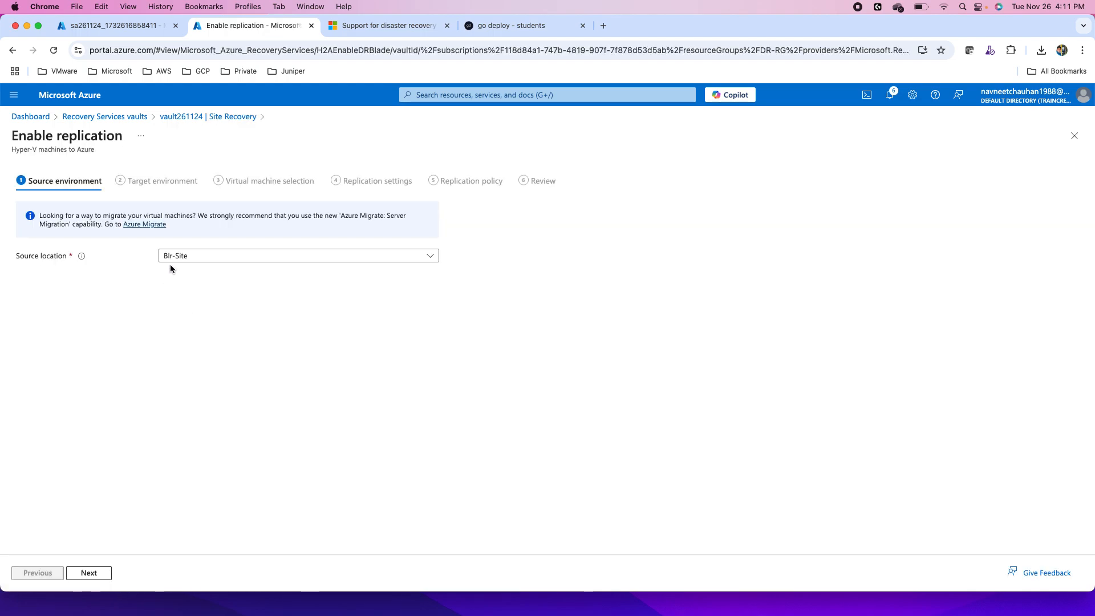
{"action": "left_click", "coordinate": [89, 573]}
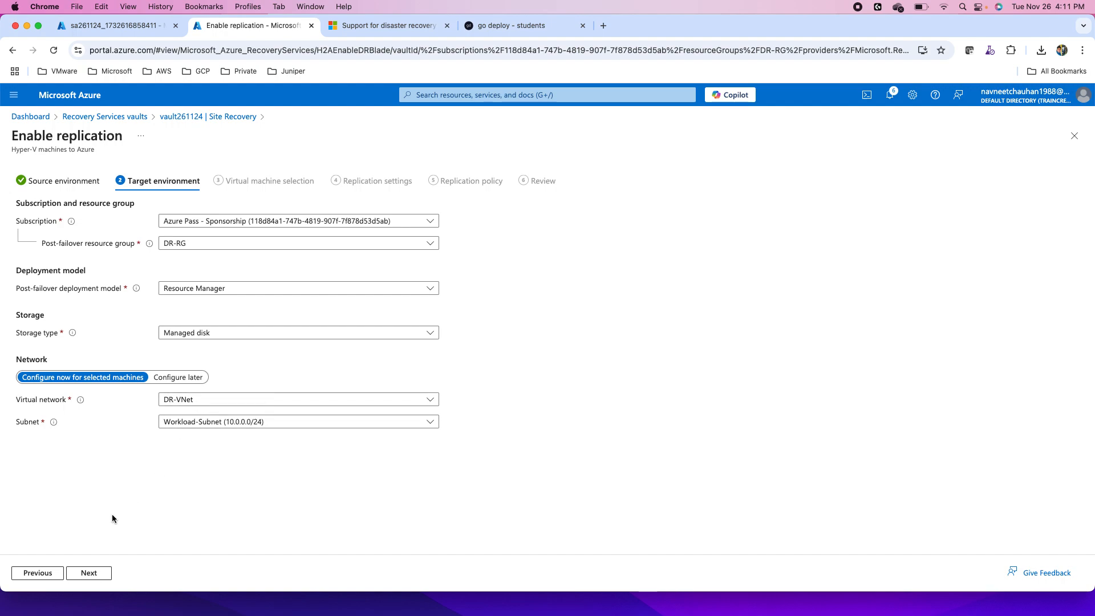
- Accept the target environment with DR-RG, managed disk, DR-VNet and Workload-Subnet, and select the App-Svr1 virtual machine
{"action": "left_click", "coordinate": [91, 572]}
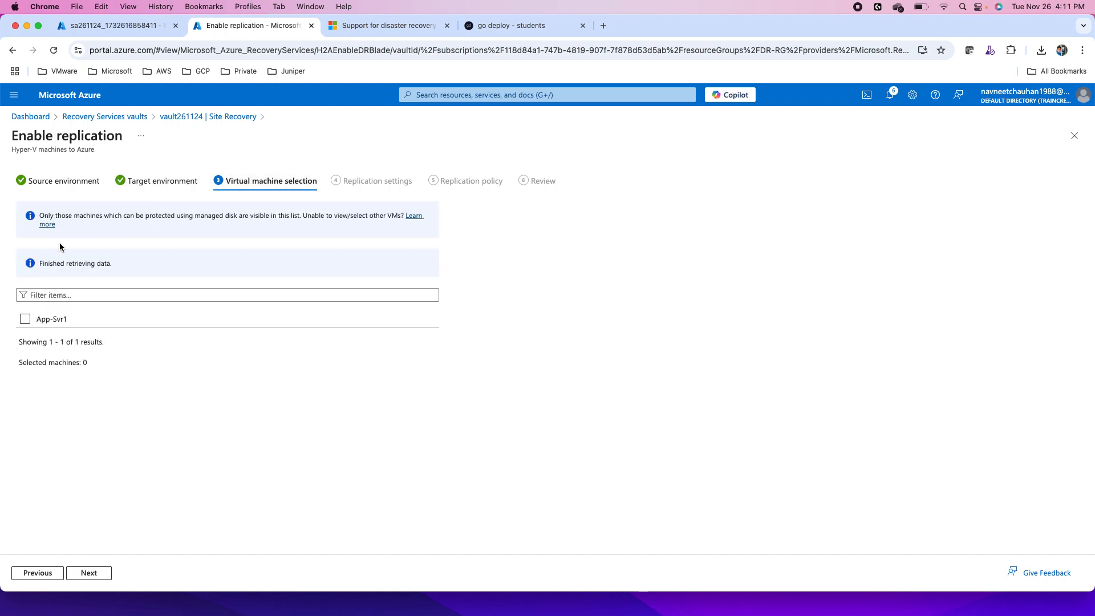
{"action": "left_click", "coordinate": [25, 319]}
{"action": "left_click", "coordinate": [89, 573]}
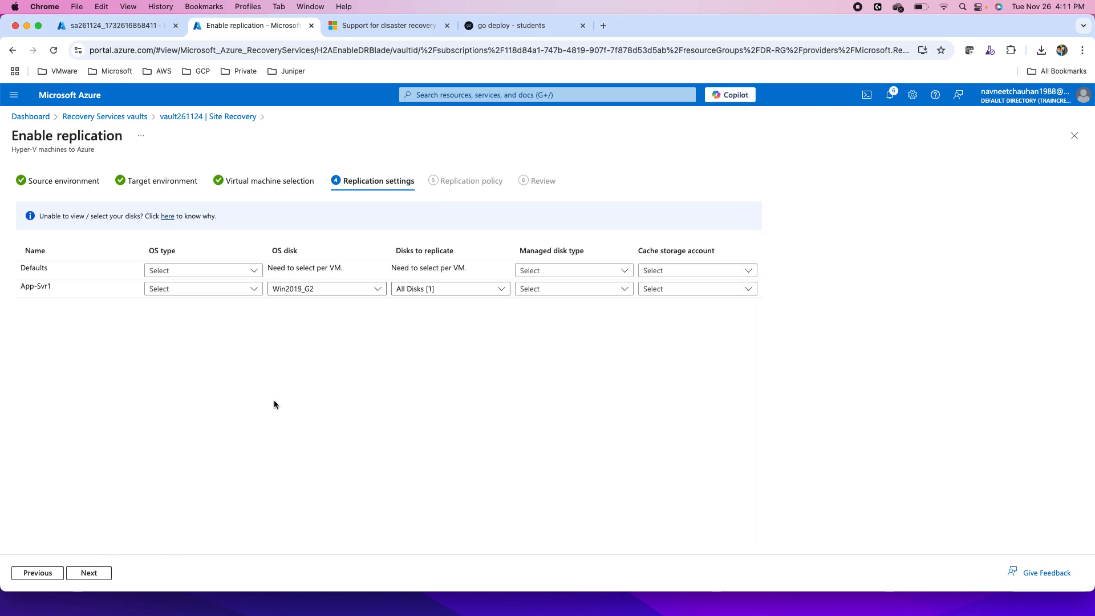
- For App-Svr1, set OS type Windows, managed disk type Standard HDD and cache storage account sa261124, keeping all disks replicated
{"action": "left_click", "coordinate": [184, 292]}
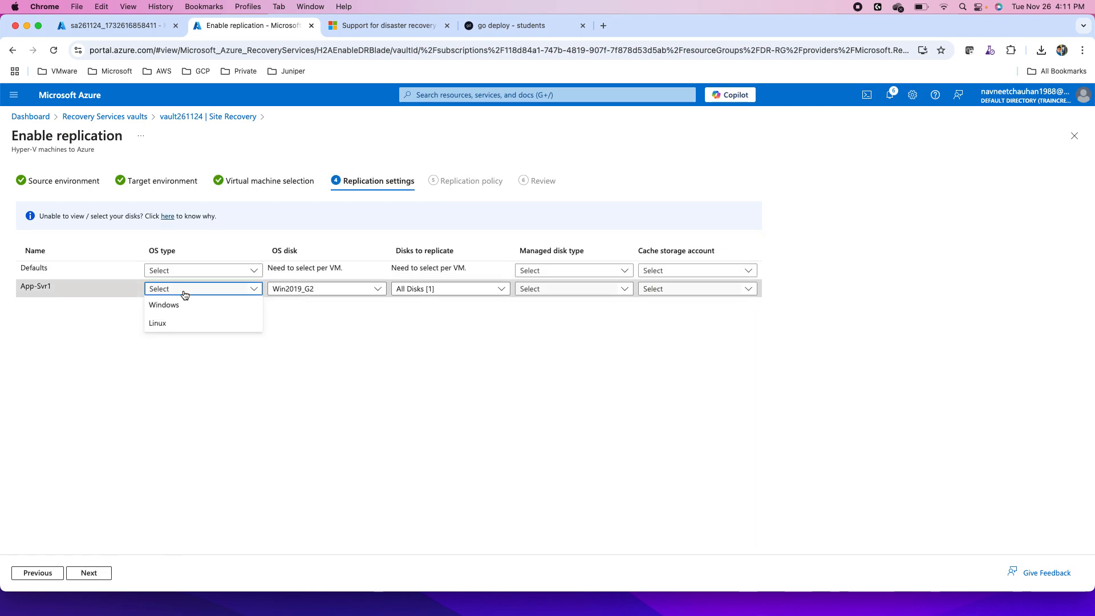
{"action": "left_click", "coordinate": [171, 305]}
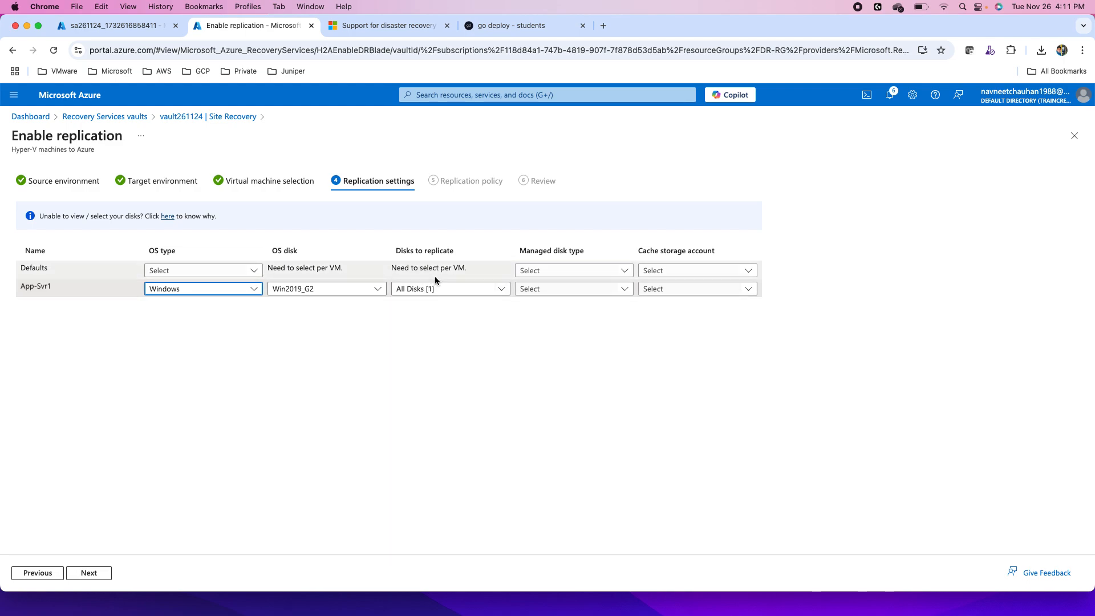
{"action": "left_click", "coordinate": [563, 290]}
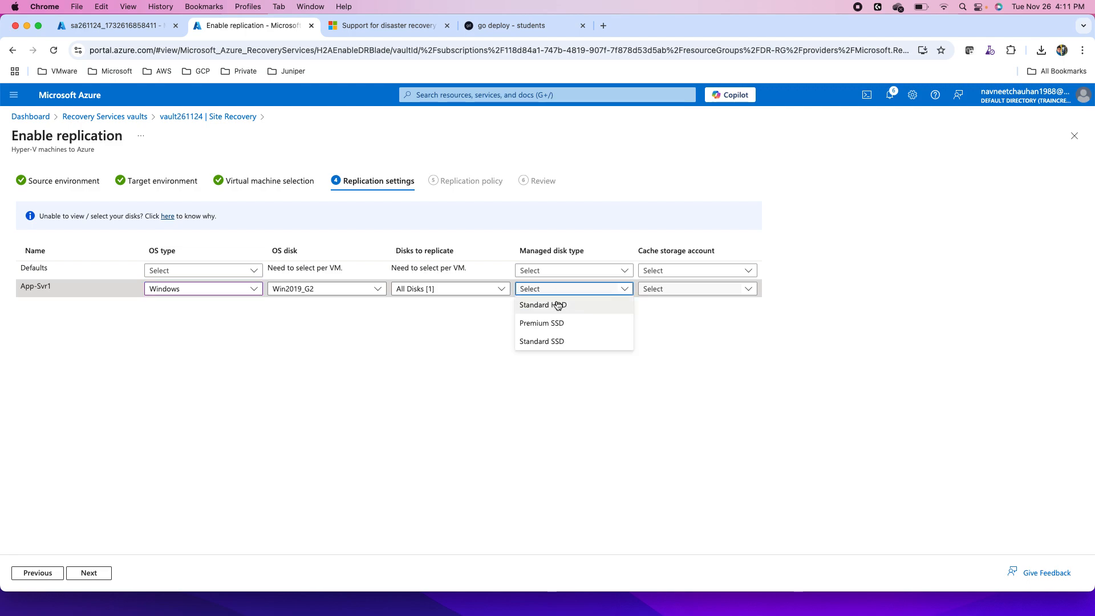
{"action": "left_click", "coordinate": [555, 306]}
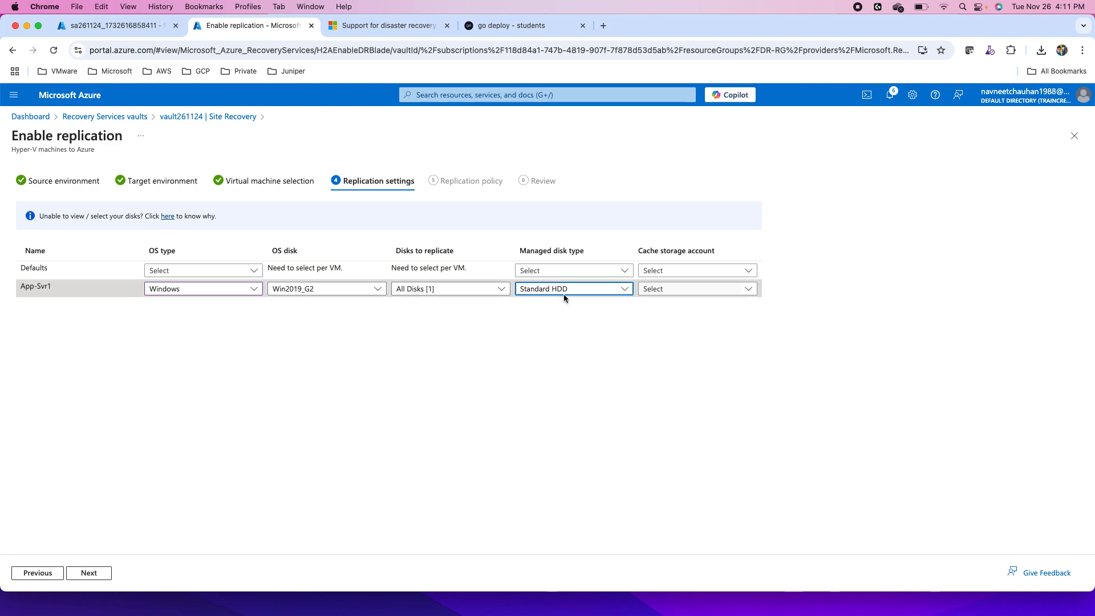
{"action": "left_click", "coordinate": [696, 290]}
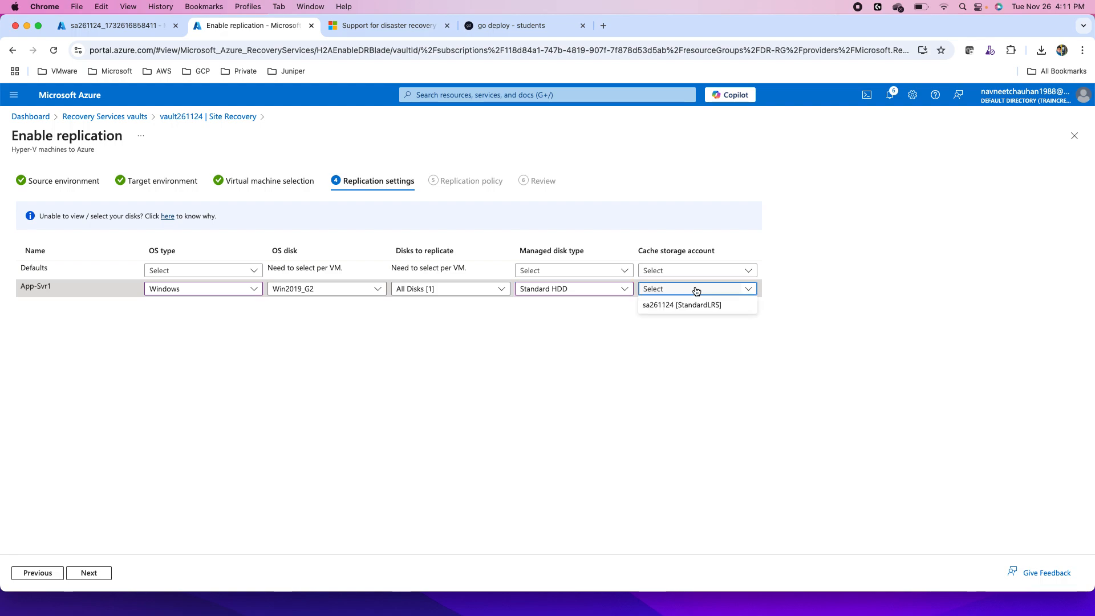
{"action": "left_click", "coordinate": [680, 309]}
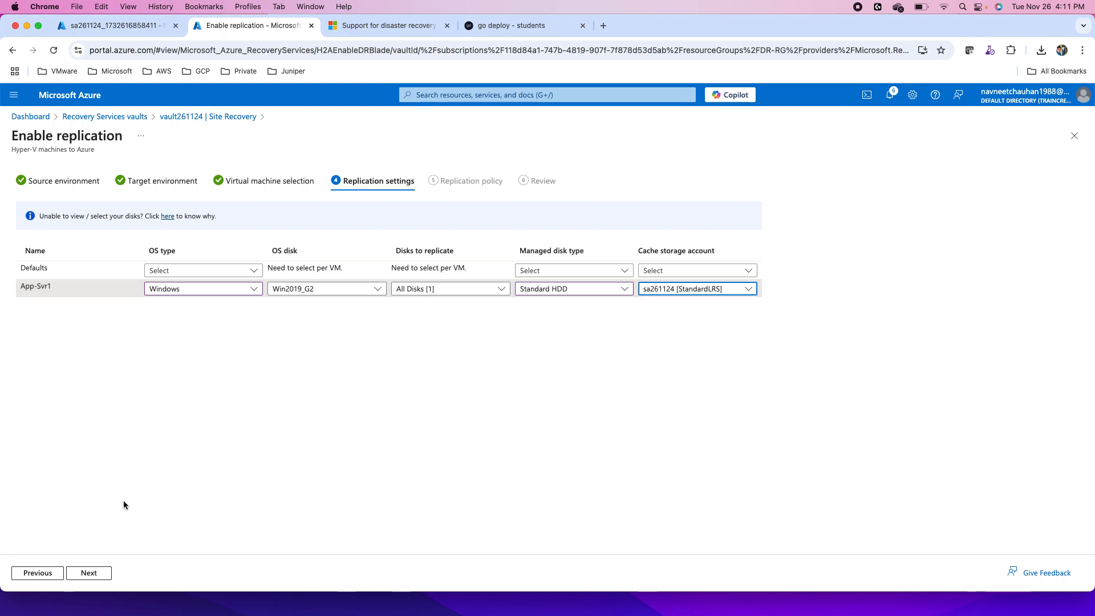
{"action": "left_click", "coordinate": [429, 290]}
{"action": "left_click", "coordinate": [430, 289]}
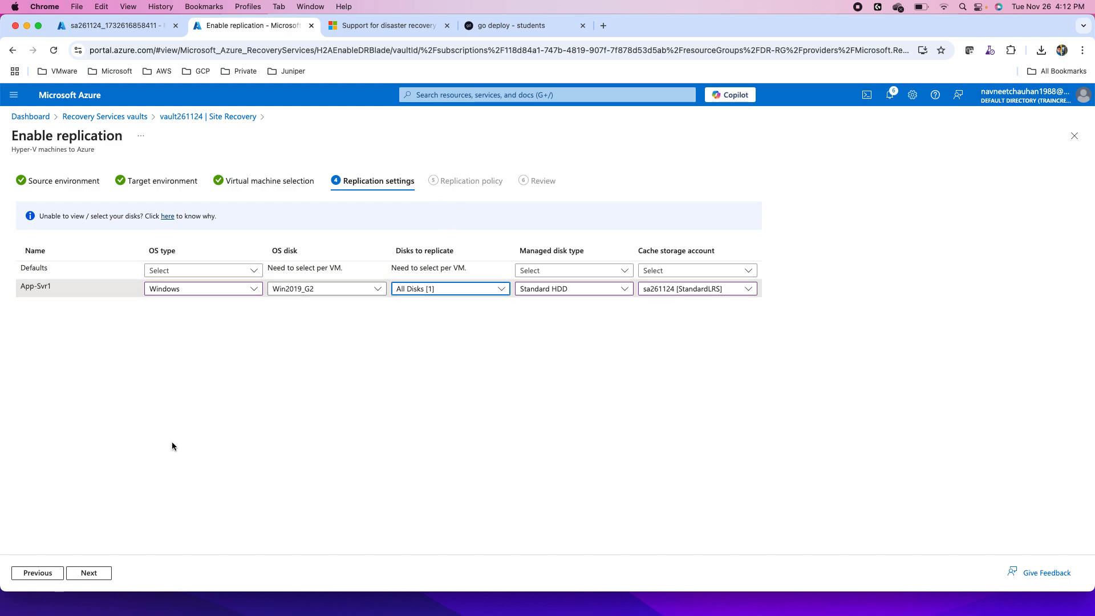
{"action": "left_click", "coordinate": [93, 573]}
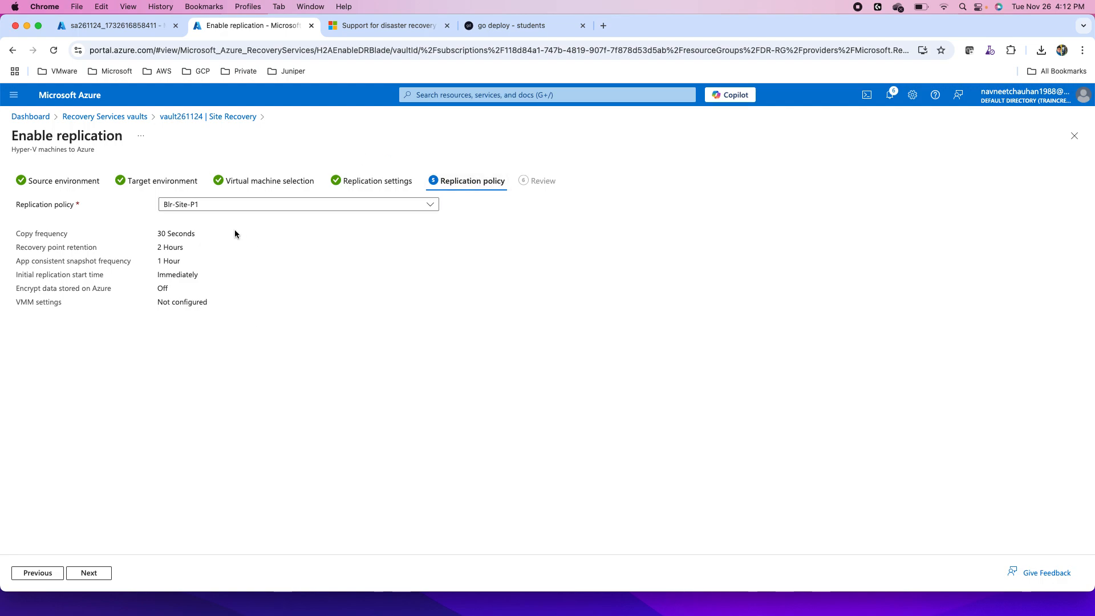
- Keep Blr-Site-P1 as the replication policy, review the summary, and enable replication
{"action": "left_click", "coordinate": [225, 205]}
{"action": "left_click", "coordinate": [226, 206]}
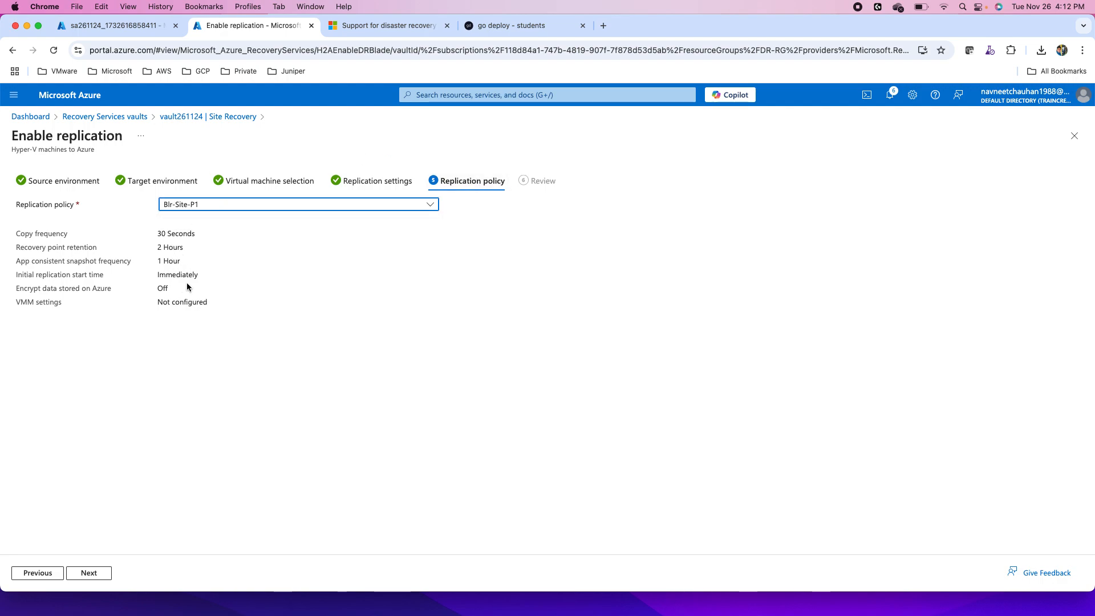
{"action": "left_click", "coordinate": [91, 573]}
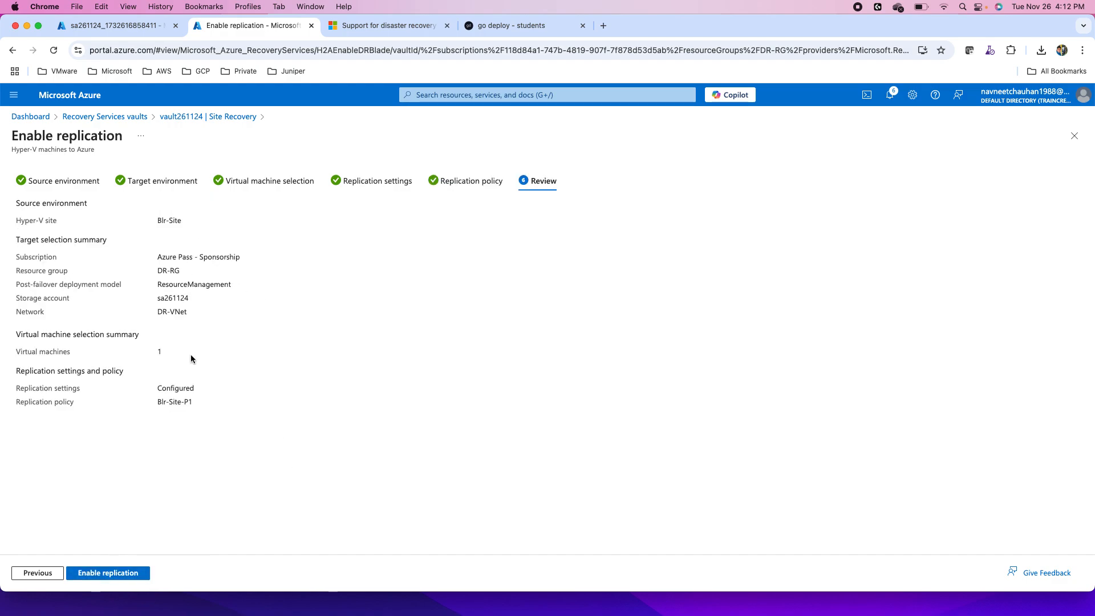
{"action": "left_click", "coordinate": [115, 573]}
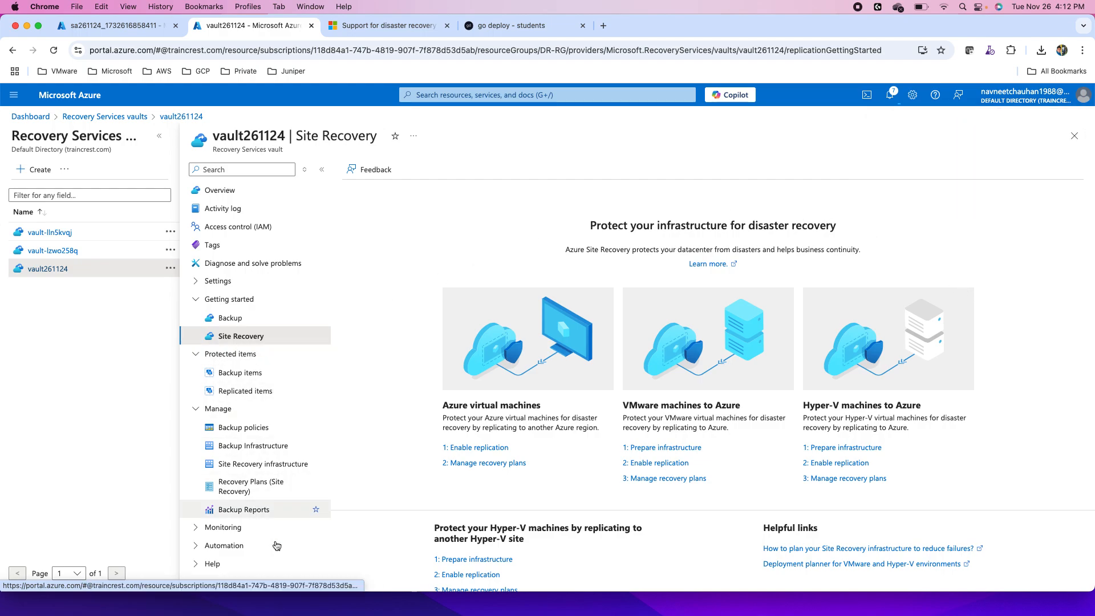
- Check the Hyper-V sites, Hyper-V hosts and replication policies in the vault's Site Recovery infrastructure
{"action": "left_click", "coordinate": [239, 471]}
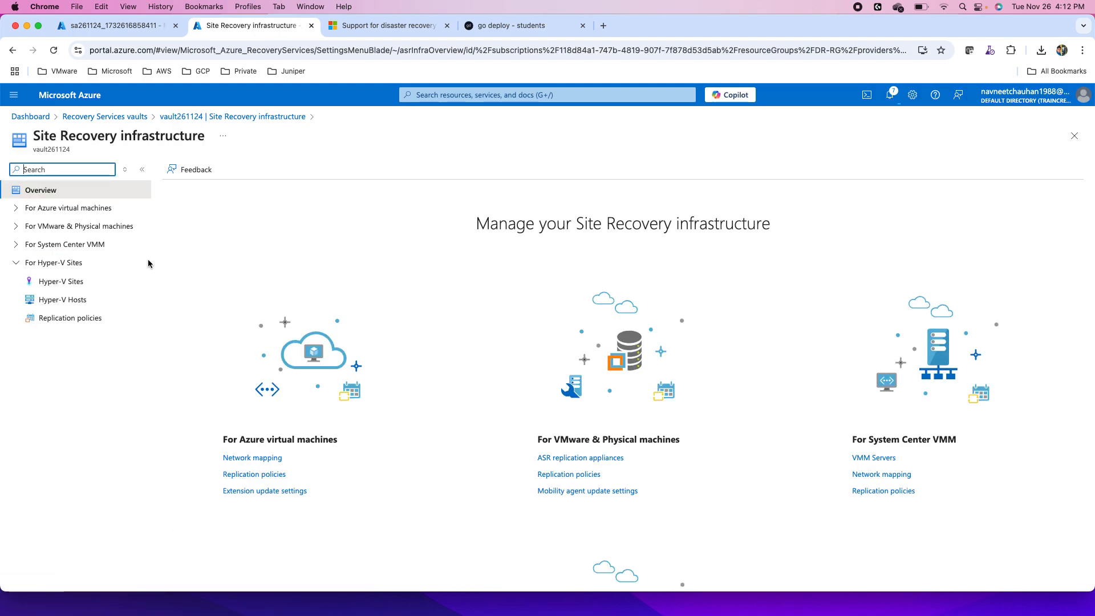
{"action": "left_click", "coordinate": [64, 282]}
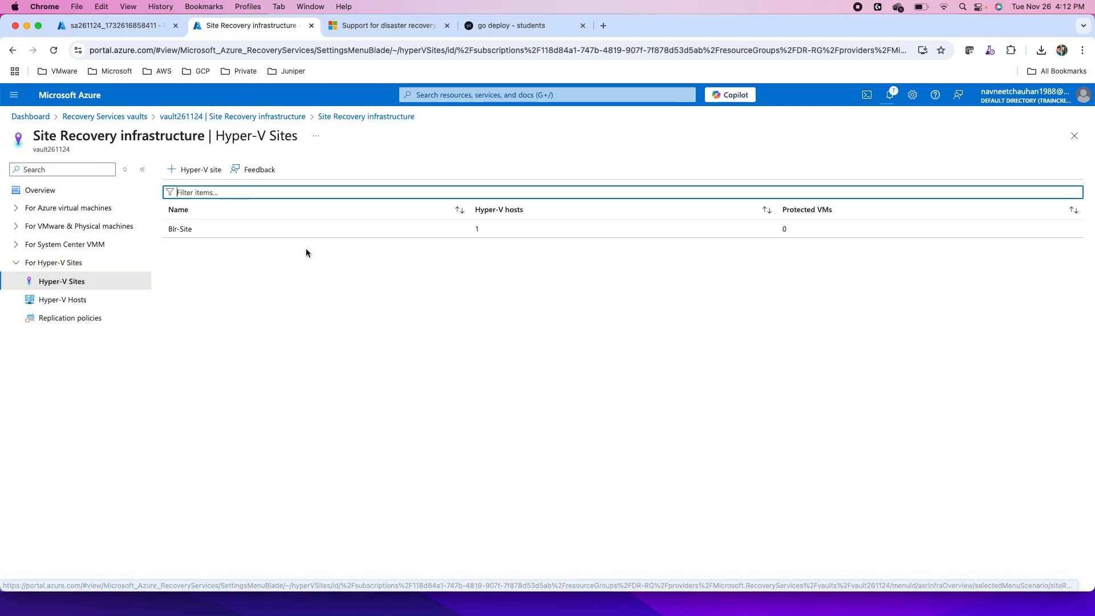
{"action": "left_click", "coordinate": [67, 306]}
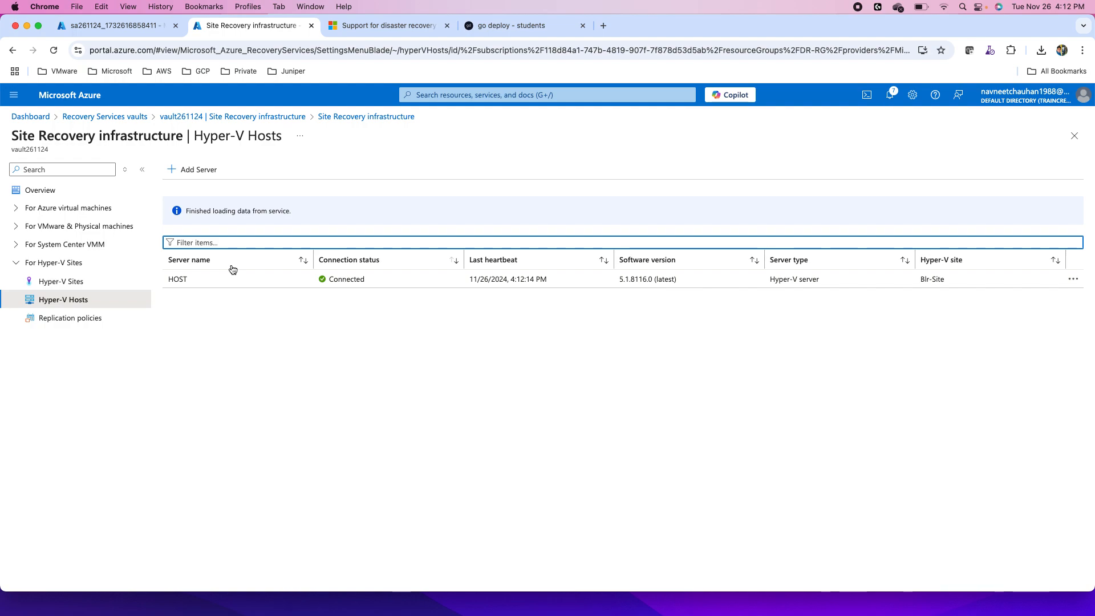
{"action": "left_click", "coordinate": [88, 319]}
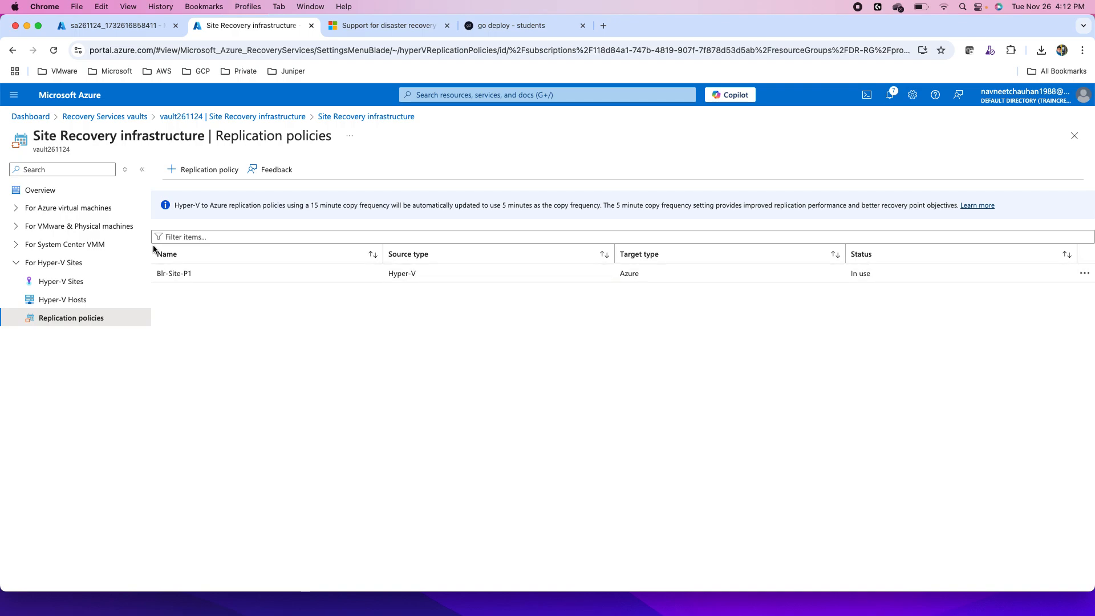
- Return to vault261124 and check App-Svr1's replication status among the replicated items
{"action": "left_click", "coordinate": [270, 118]}
{"action": "left_click", "coordinate": [243, 390]}
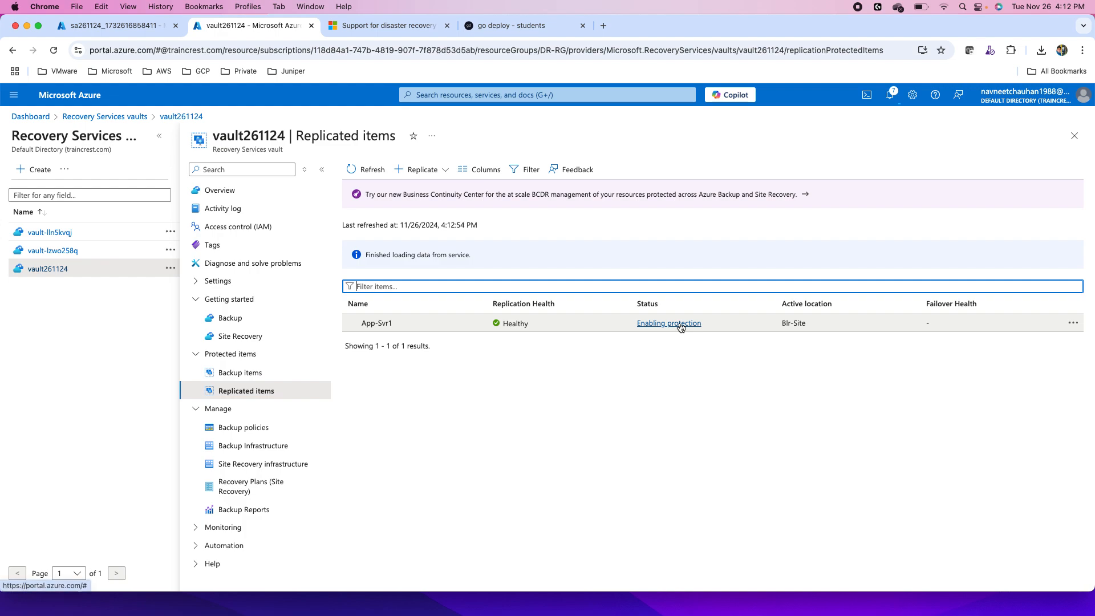
- Open the replicated item App-Svr1 and look at its Compute and Network settings
{"action": "left_click", "coordinate": [381, 324]}
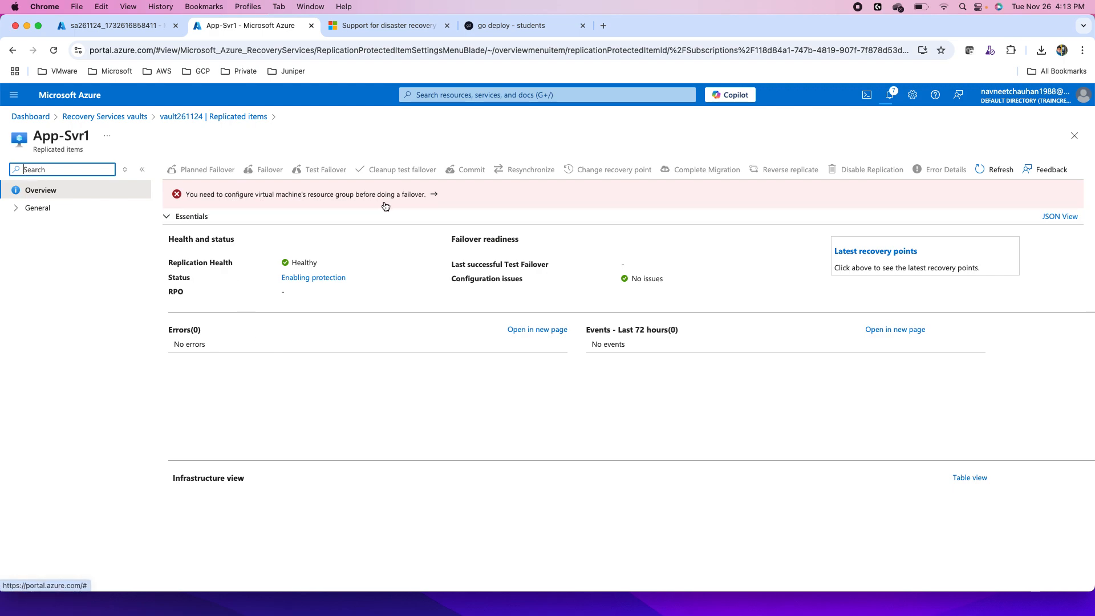
{"action": "left_click", "coordinate": [182, 197]}
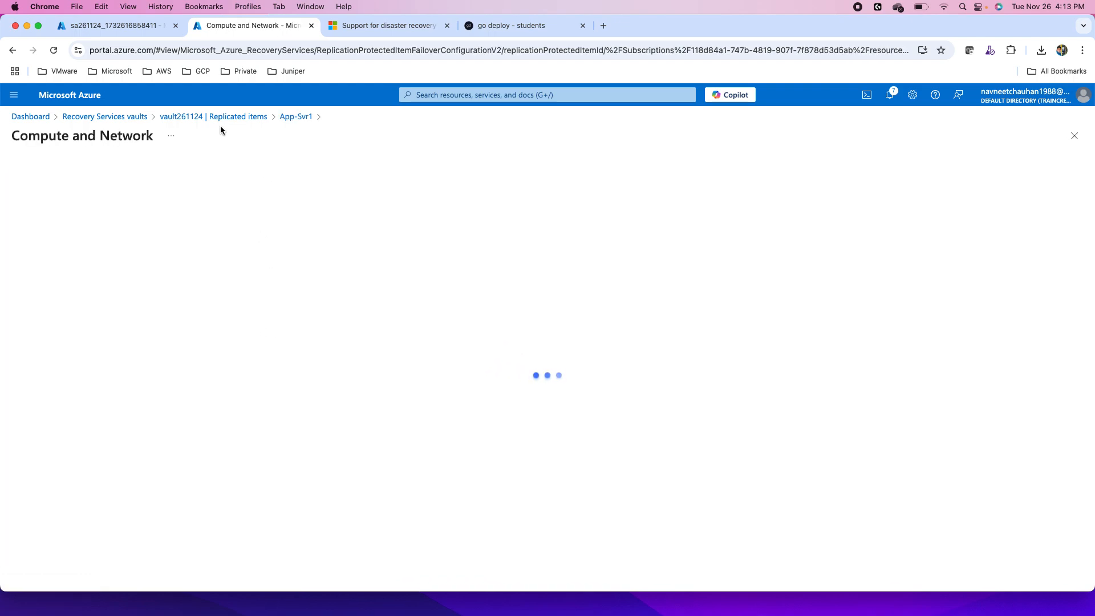
{"action": "left_click", "coordinate": [288, 117]}
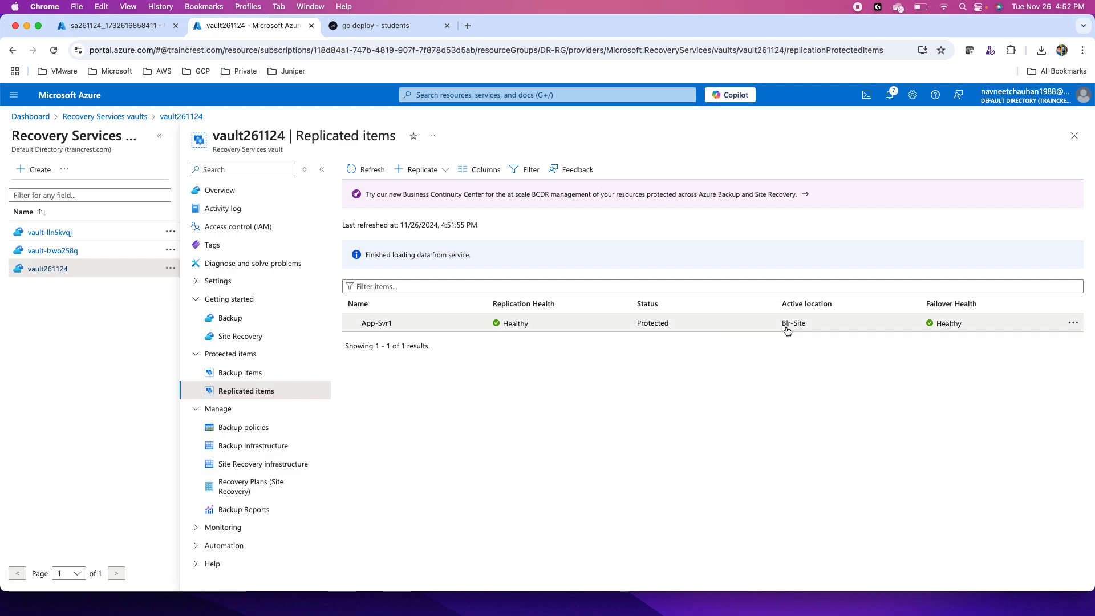
- Check App-Svr1's replication health, failover readiness and infrastructure view in the replicated item's overview
{"action": "left_click", "coordinate": [392, 325]}
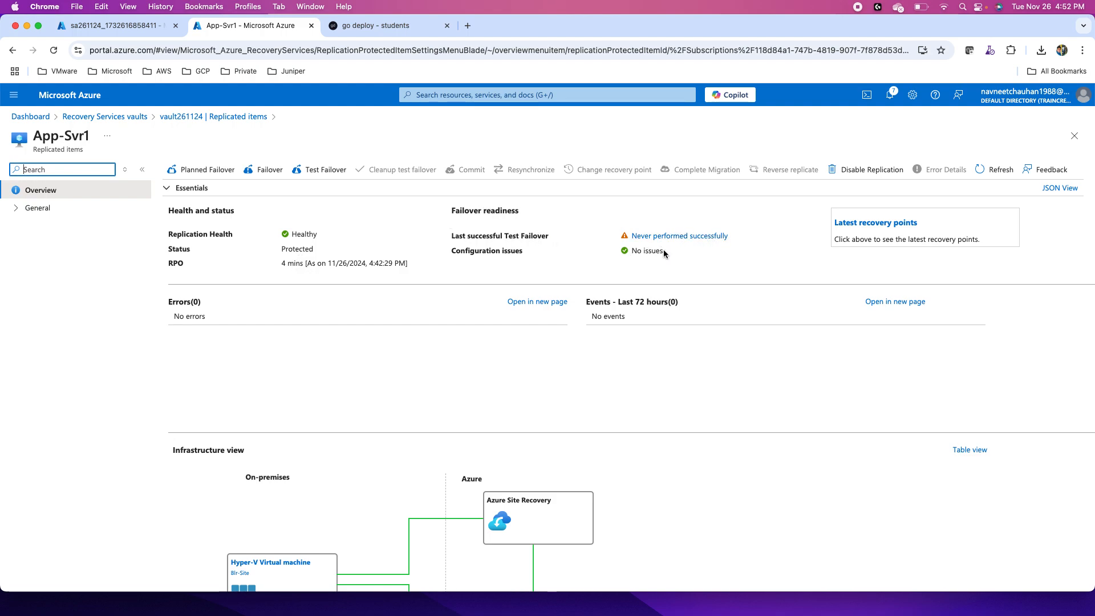
{"action": "scroll", "coordinate": [562, 428], "scroll_direction": "down", "scroll_amount": 5}
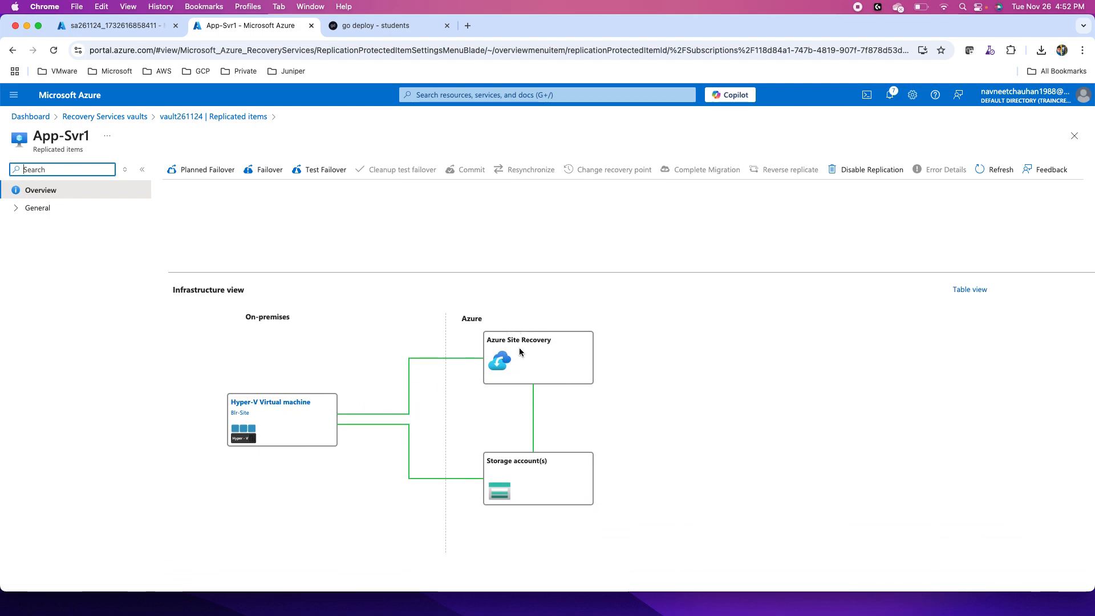
{"action": "scroll", "coordinate": [478, 420], "scroll_direction": "up", "scroll_amount": 5}
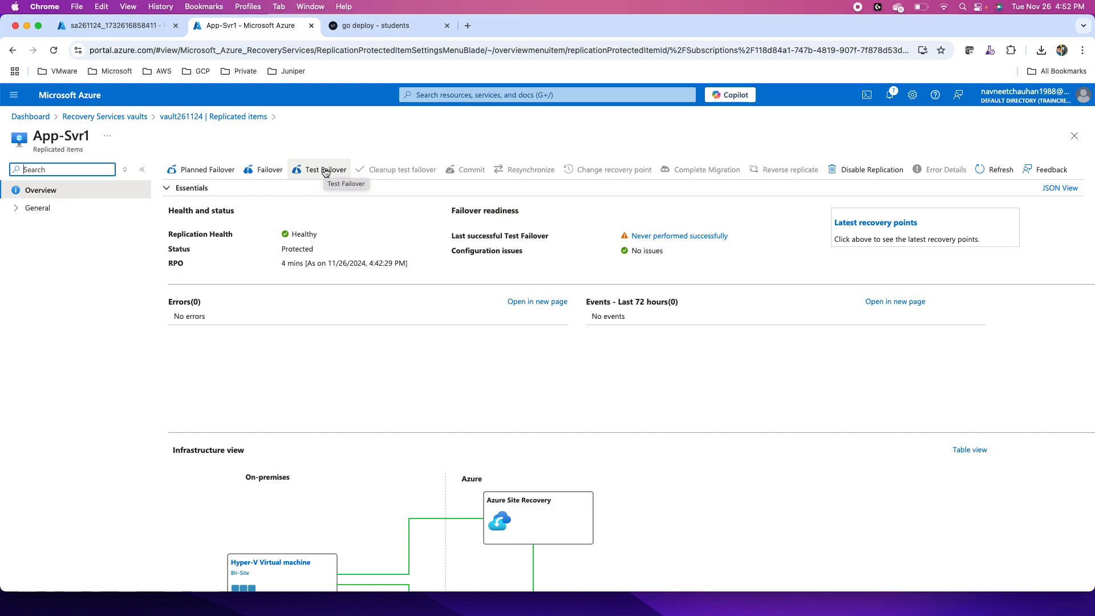
- Start a new virtual network named Test-DR-VNet, keeping the Azure Pass - Sponsorship subscription and resource group ASERG
{"action": "left_click", "coordinate": [114, 25]}
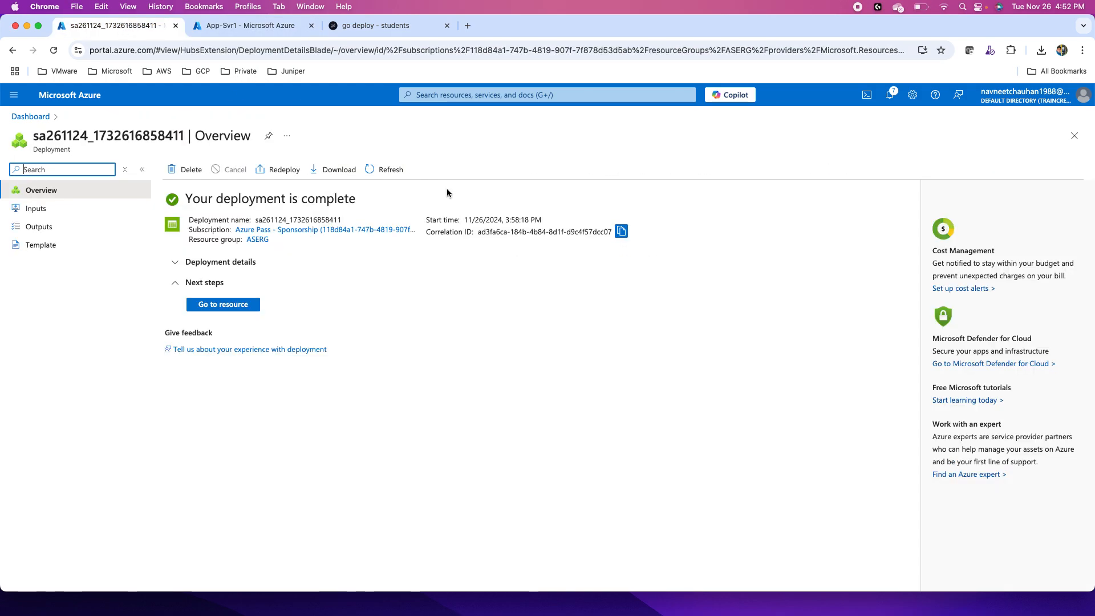
{"action": "left_click", "coordinate": [426, 97]}
{"action": "type", "text": "vnet"}
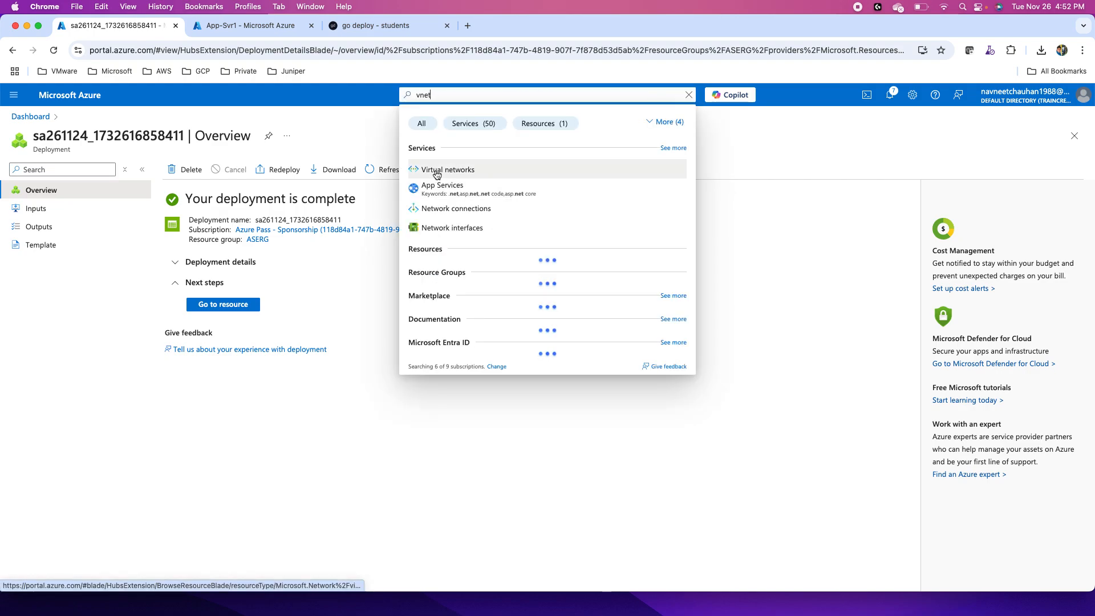
{"action": "left_click", "coordinate": [441, 170]}
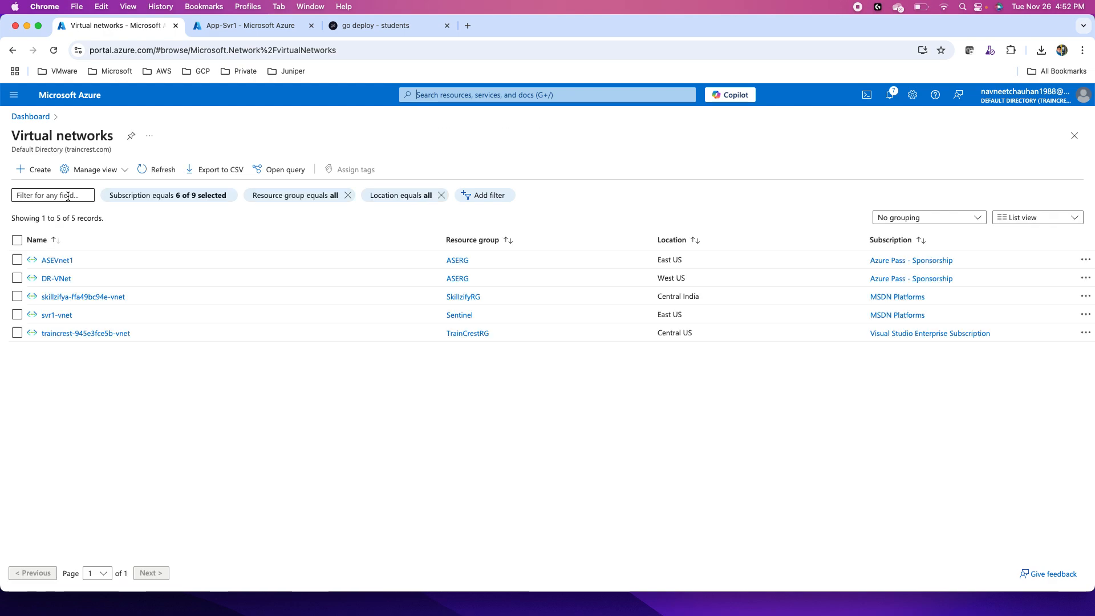
{"action": "left_click", "coordinate": [34, 174]}
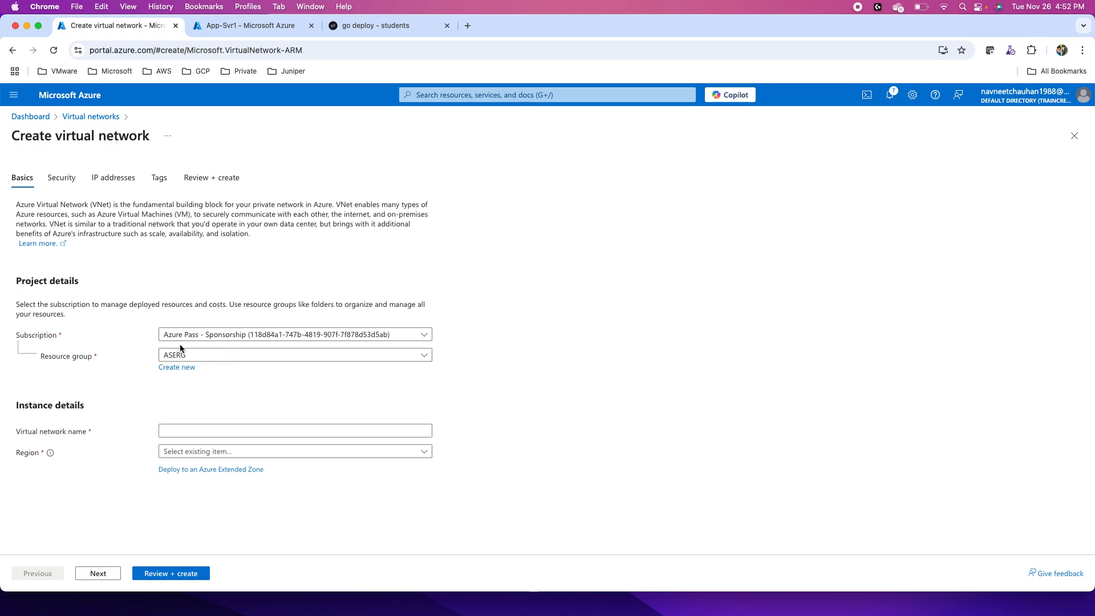
{"action": "left_click", "coordinate": [173, 435]}
{"action": "type", "text": "Test-DR-VNet"}
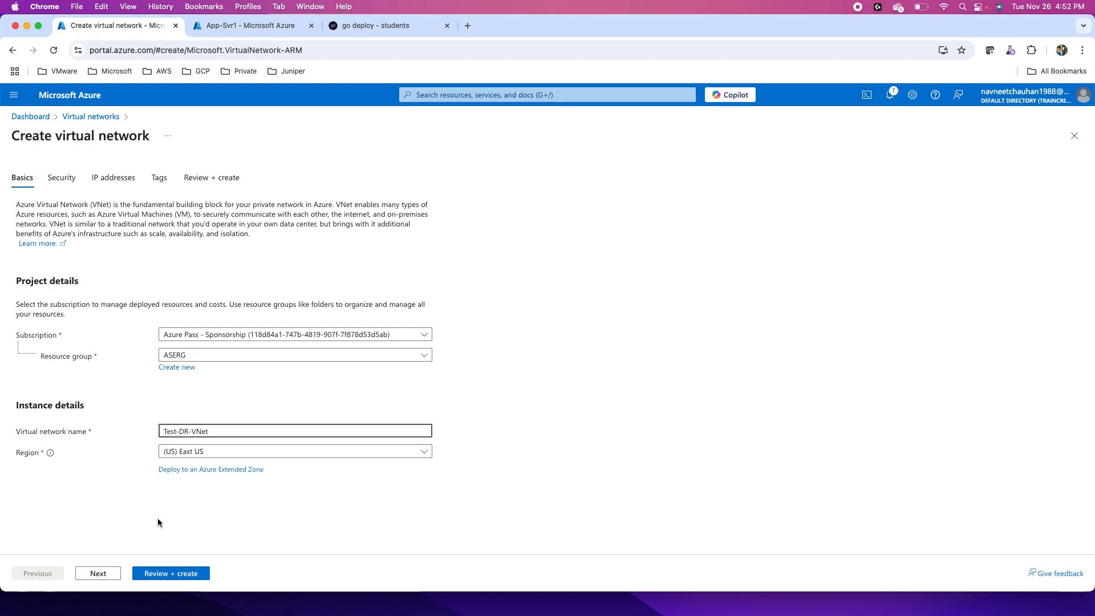
- Set the new virtual network's region to (US) West US
{"action": "left_click", "coordinate": [213, 453]}
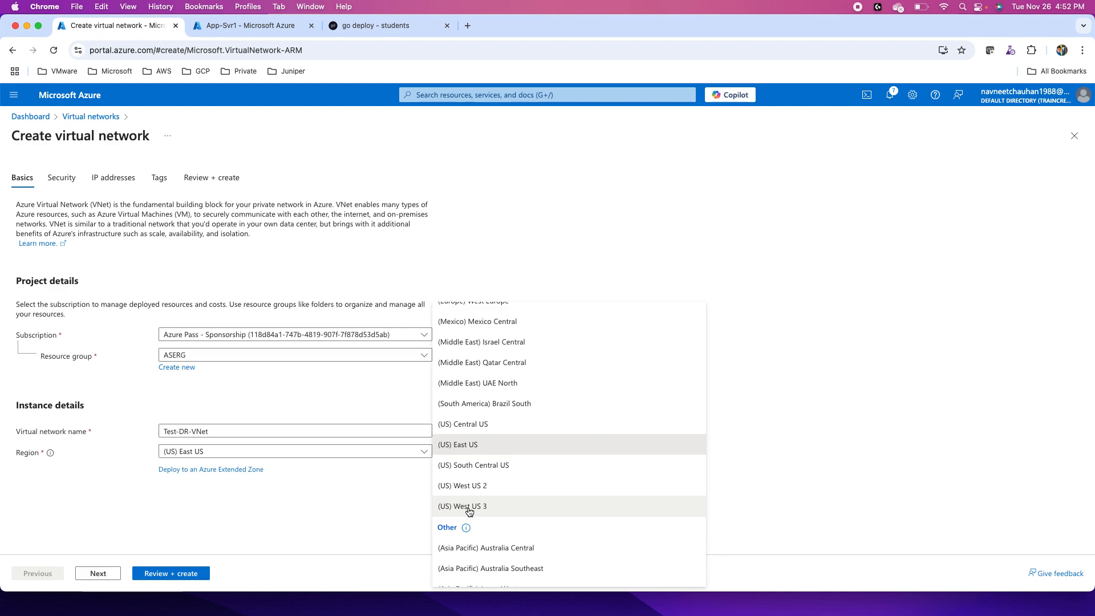
{"action": "scroll", "coordinate": [473, 465], "scroll_direction": "down", "scroll_amount": 3}
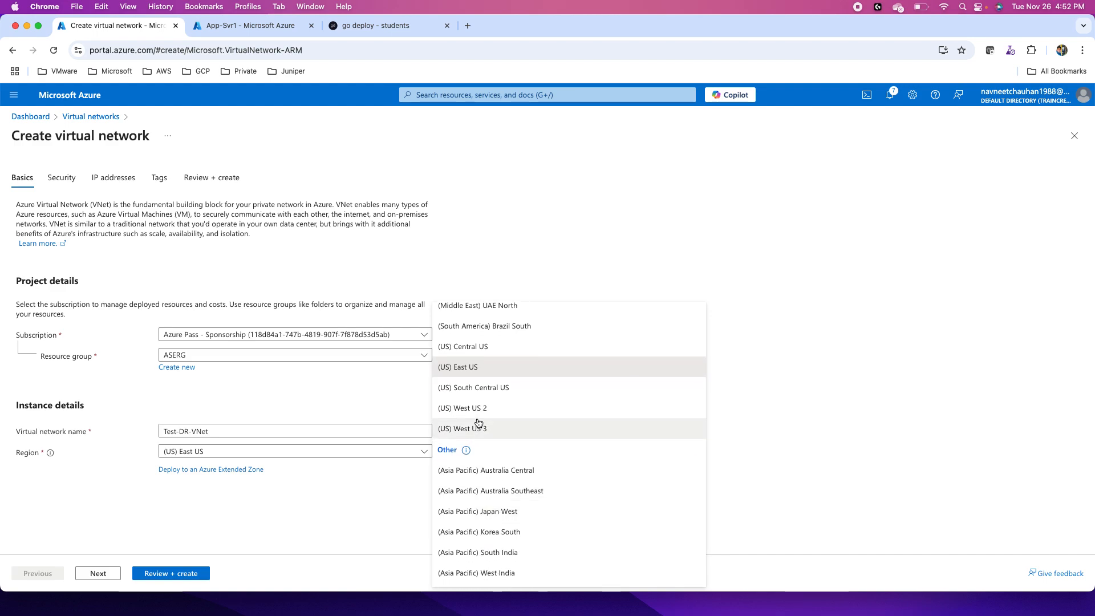
{"action": "scroll", "coordinate": [478, 422], "scroll_direction": "down", "scroll_amount": 3}
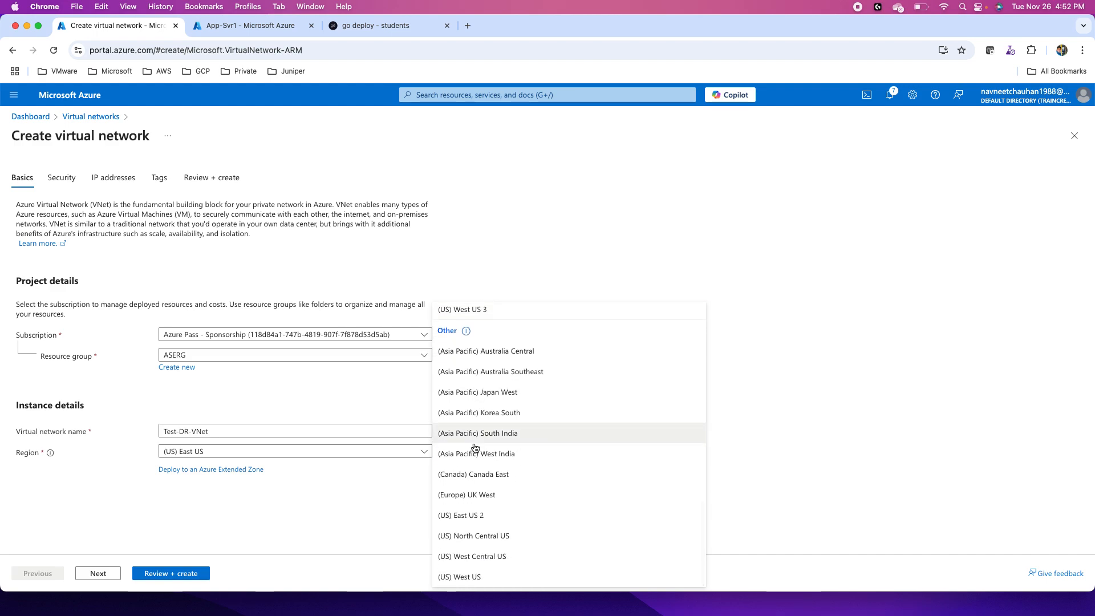
{"action": "left_click", "coordinate": [461, 578]}
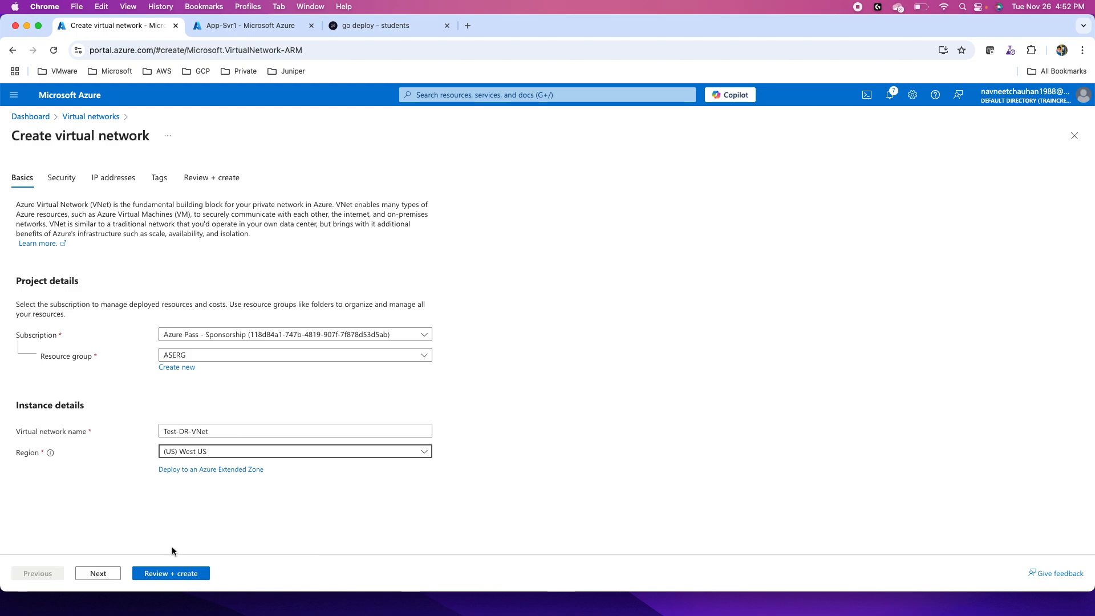
- Keep the default security settings and 10.0.0.0/16 address space, create the virtual network, and open the deployed resource
{"action": "left_click", "coordinate": [104, 574]}
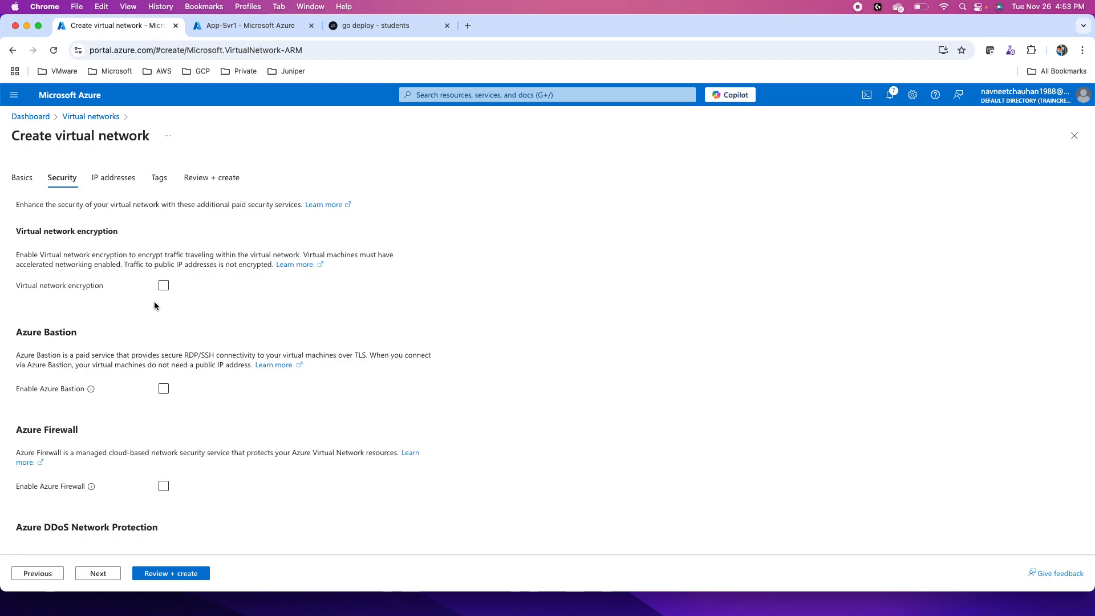
{"action": "scroll", "coordinate": [149, 315], "scroll_direction": "down", "scroll_amount": 3}
{"action": "left_click", "coordinate": [98, 575]}
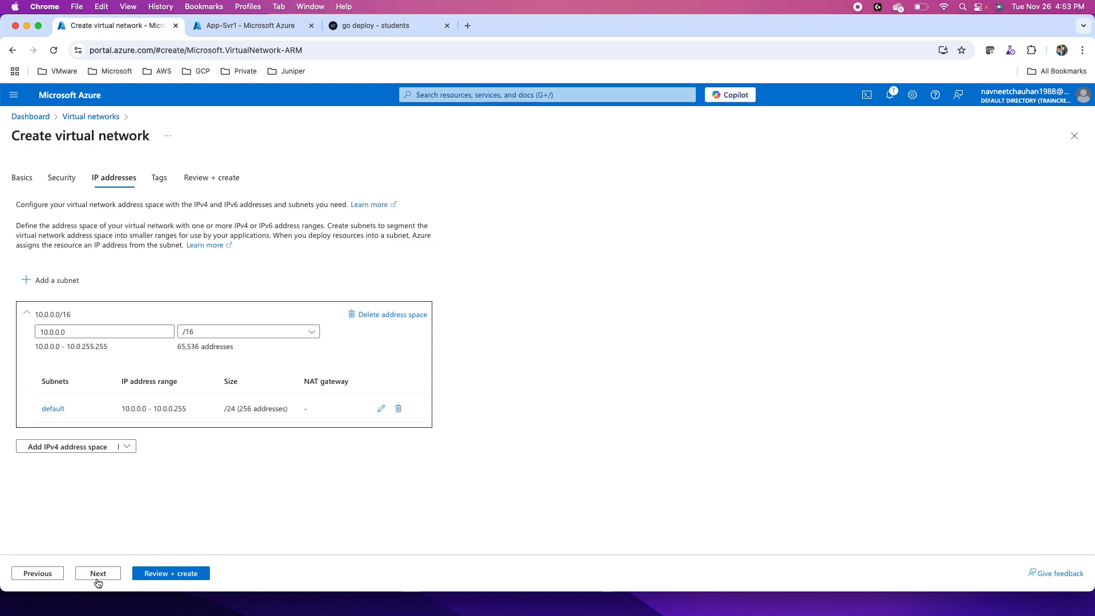
{"action": "left_click", "coordinate": [171, 574]}
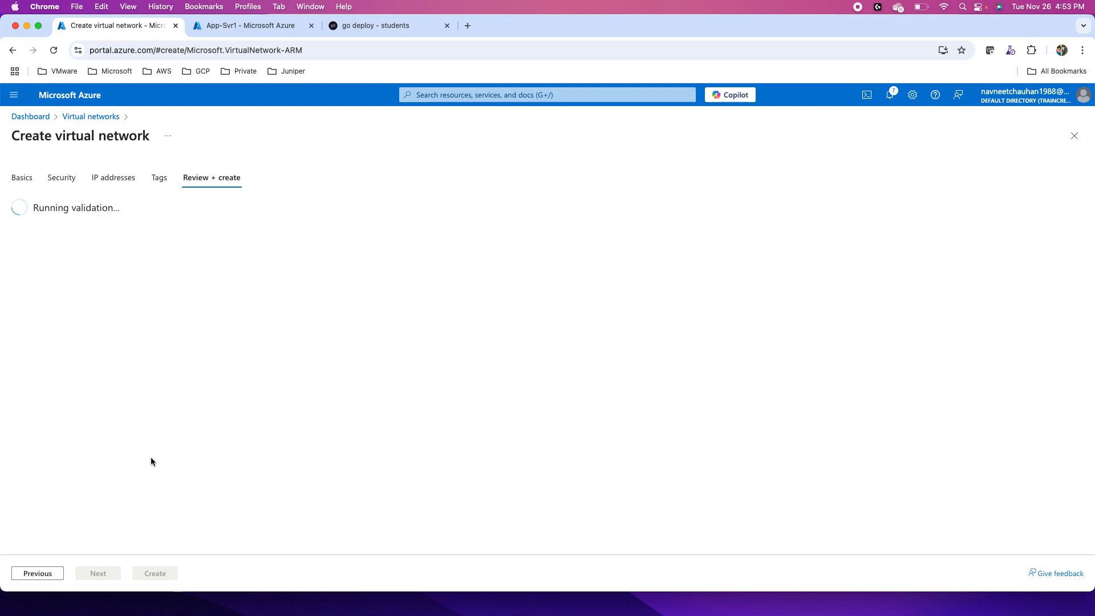
{"action": "left_click", "coordinate": [151, 572]}
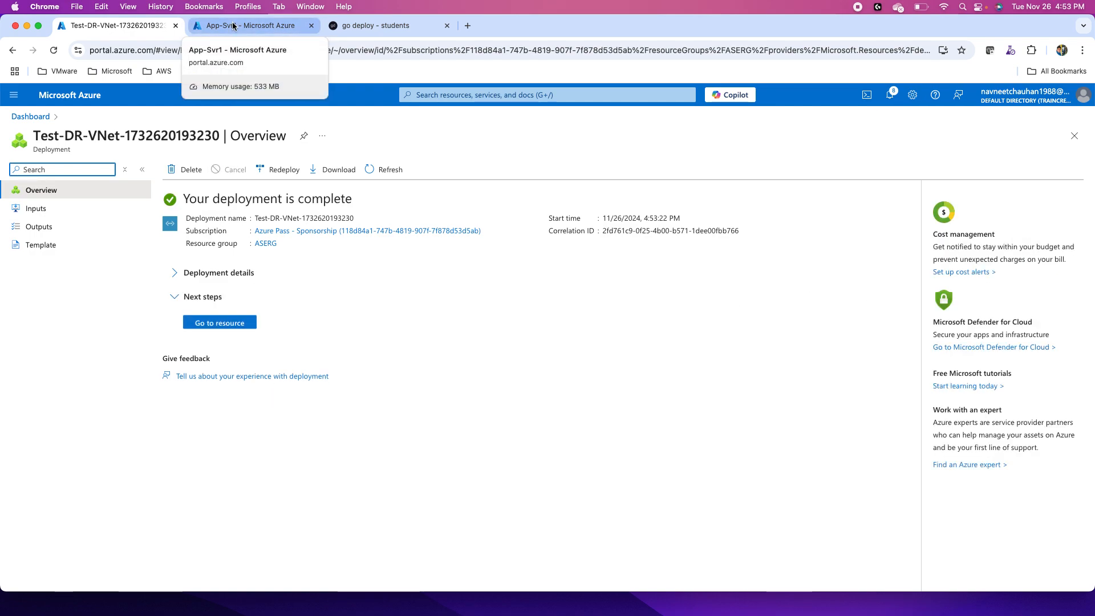
{"action": "left_click", "coordinate": [215, 322]}
- Run a test failover of App-Svr1 from Blr-Site to Microsoft Azure using the Test-DR-VNet virtual network
{"action": "left_click", "coordinate": [224, 29]}
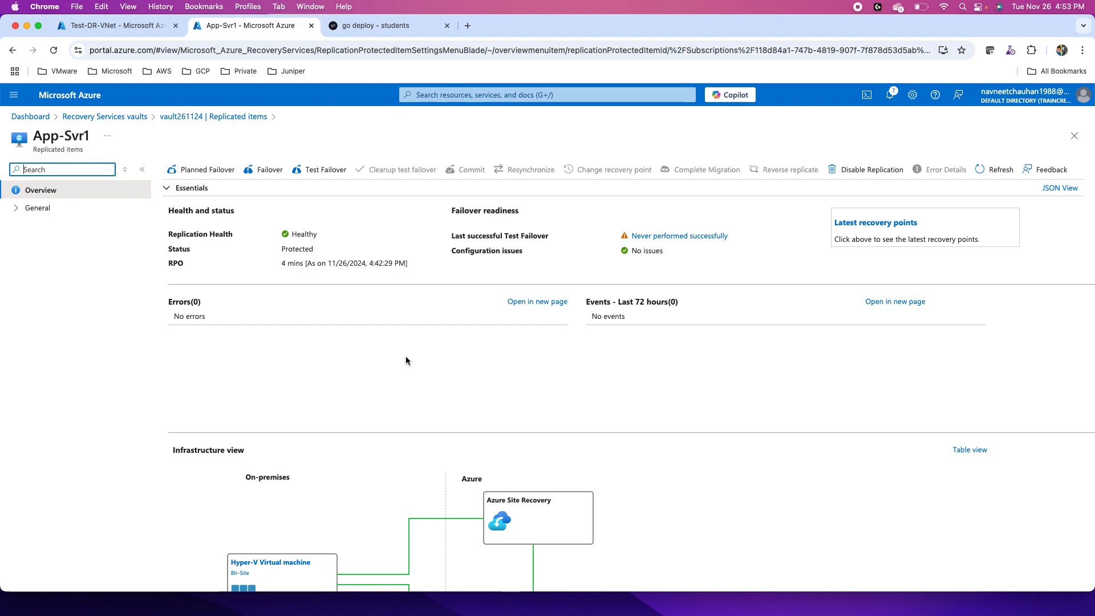
{"action": "left_click", "coordinate": [323, 169]}
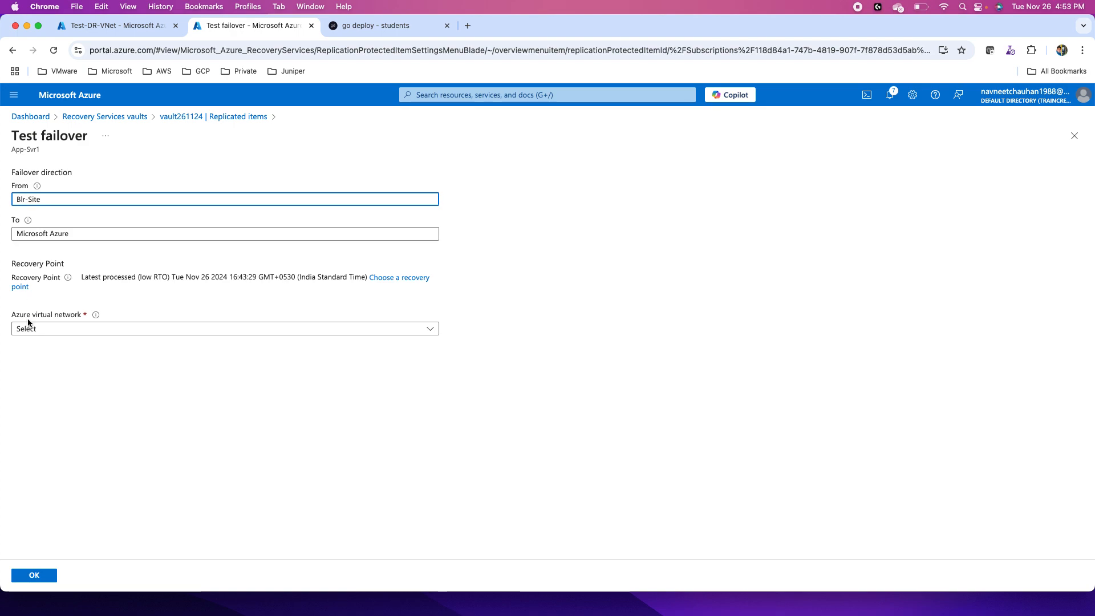
{"action": "left_click", "coordinate": [43, 334]}
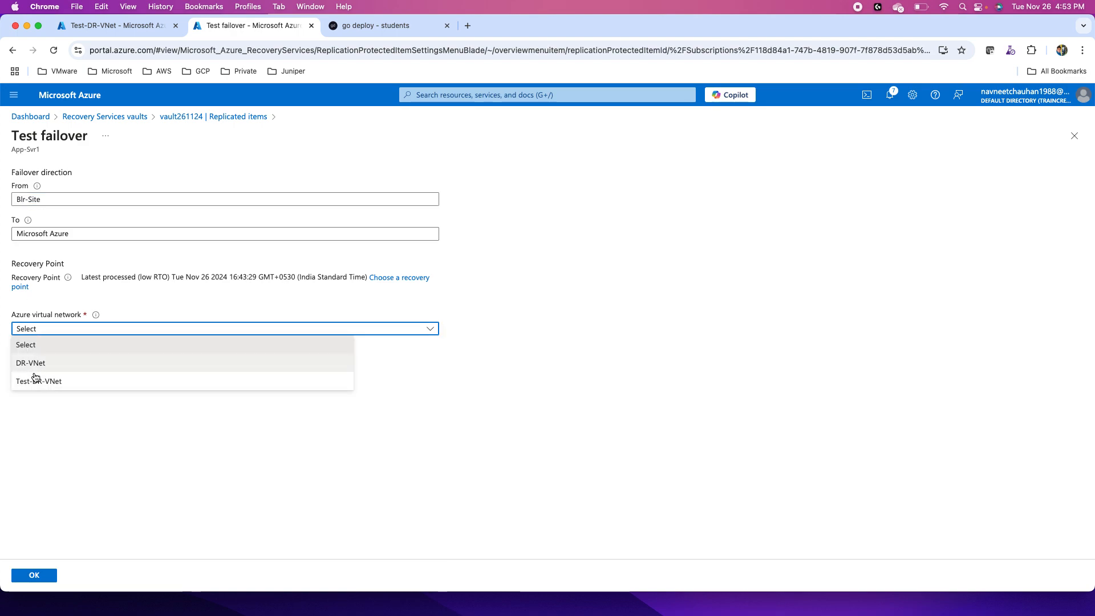
{"action": "left_click", "coordinate": [35, 382]}
{"action": "left_click", "coordinate": [35, 575]}
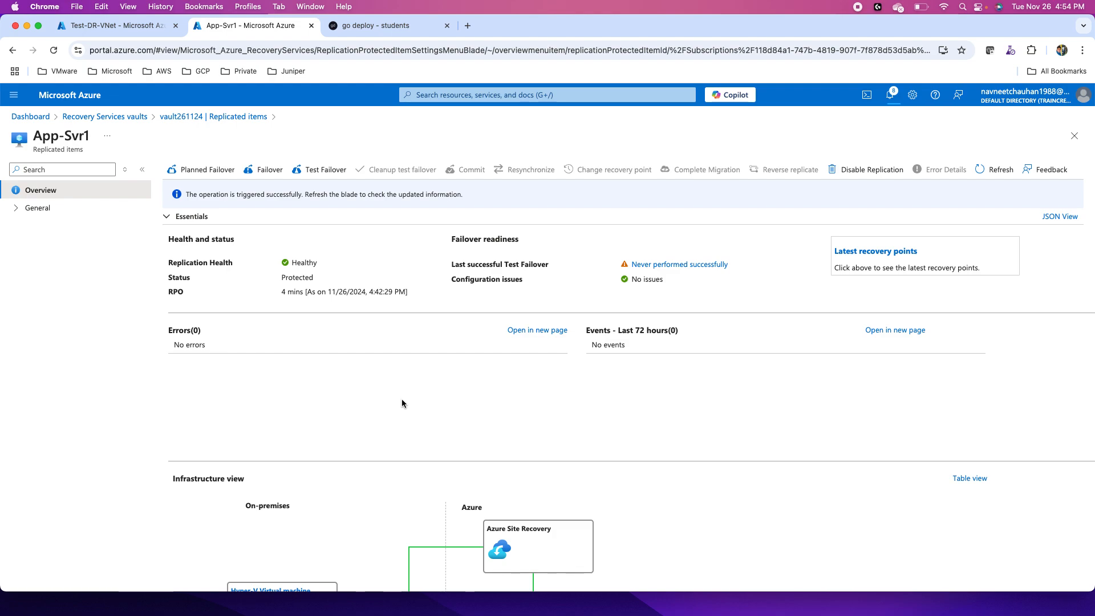
- Refresh App-Svr1's failover status and check the Azure virtual machines list for the test failover machine
{"action": "left_click", "coordinate": [995, 170]}
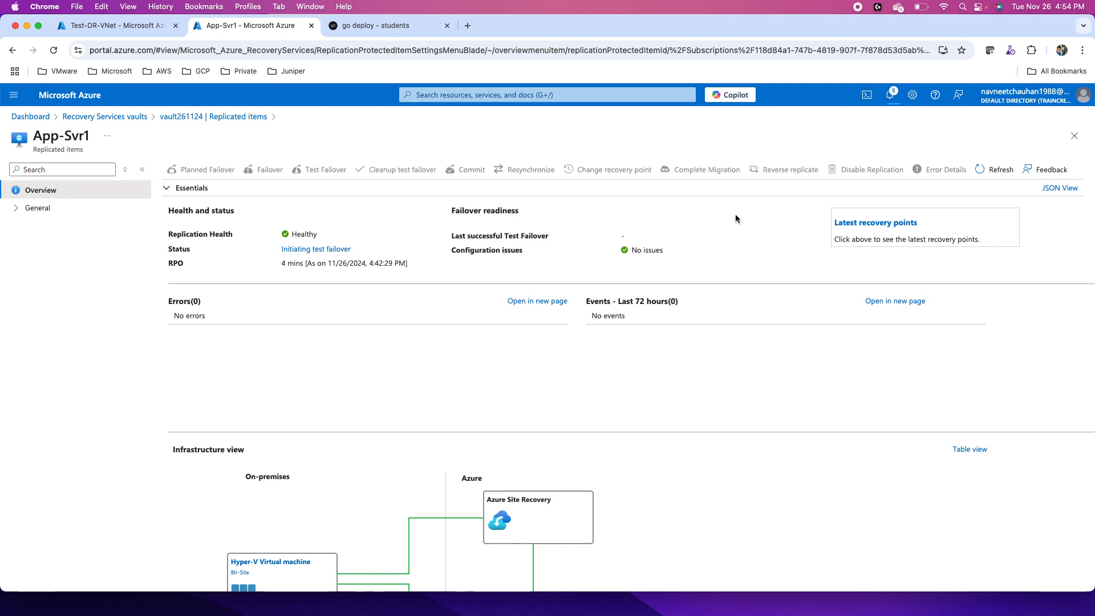
{"action": "left_click", "coordinate": [993, 171]}
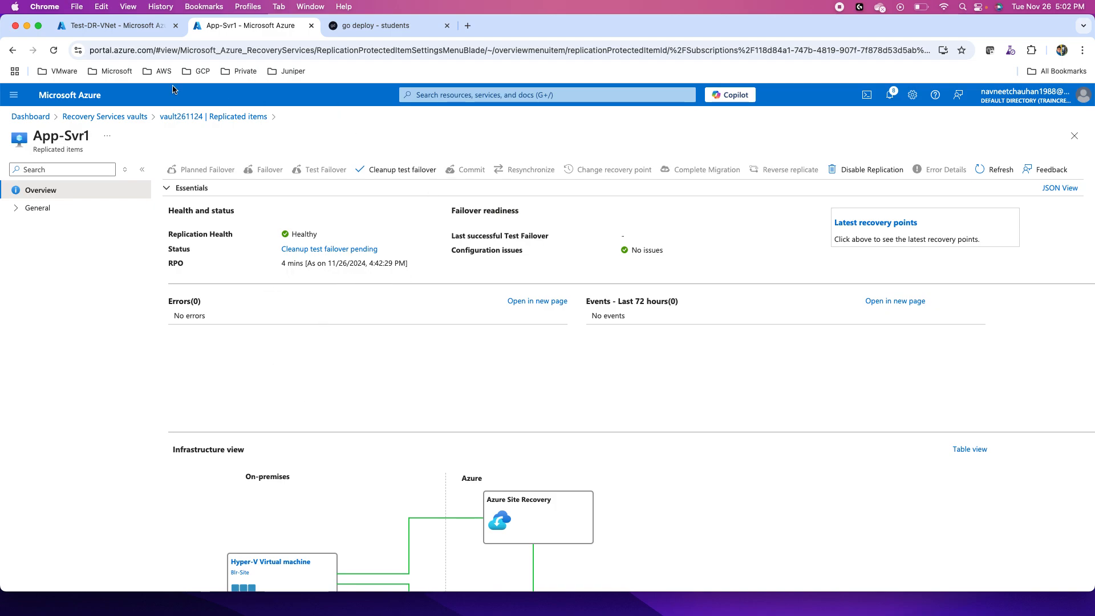
{"action": "left_click", "coordinate": [114, 27]}
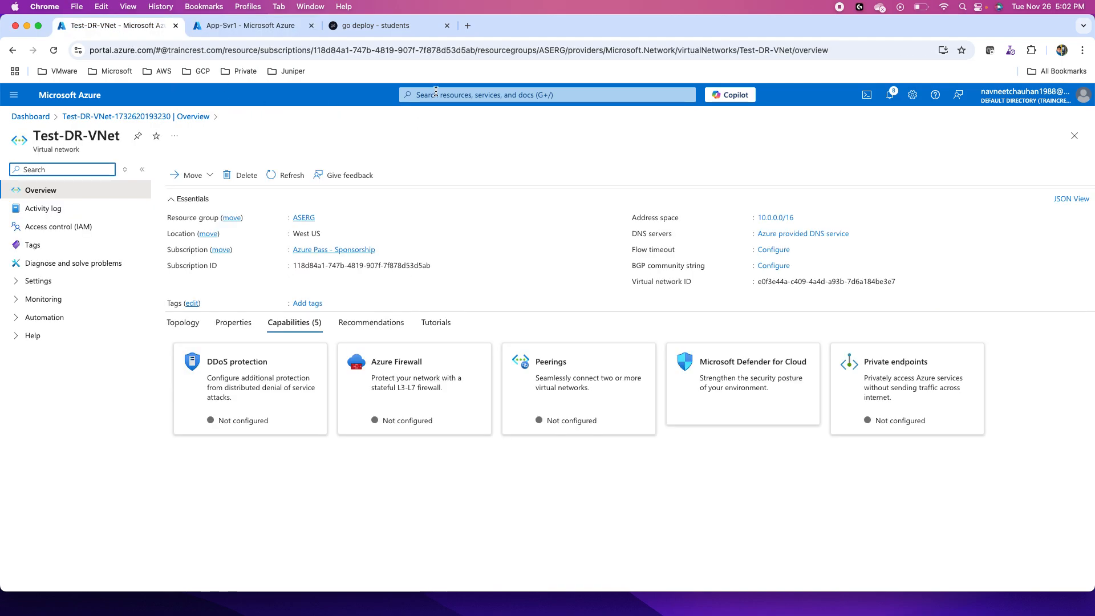
{"action": "left_click", "coordinate": [497, 91]}
{"action": "type", "text": "vm"}
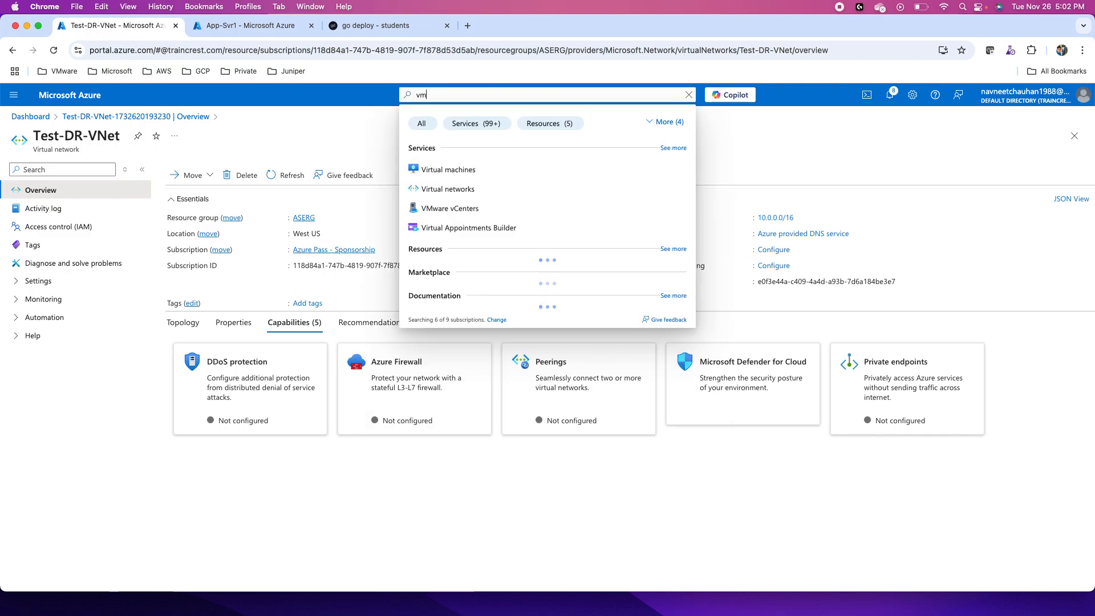
{"action": "key", "text": "Return"}
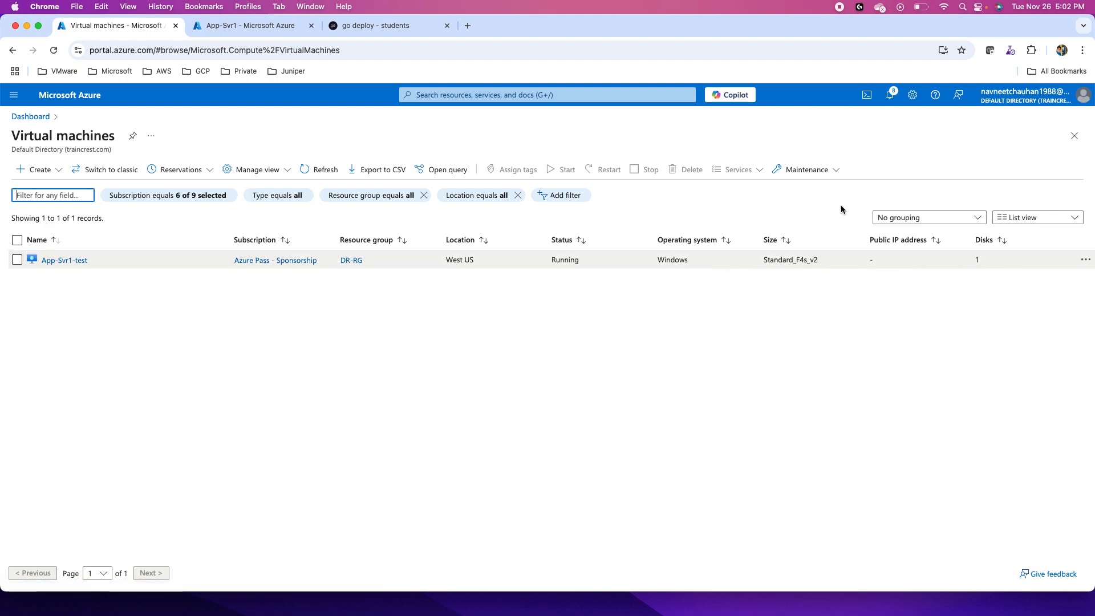
- Switch to the go deploy lab session and sign in to the Hyper-V host with the Administrator password
{"action": "left_click", "coordinate": [251, 26]}
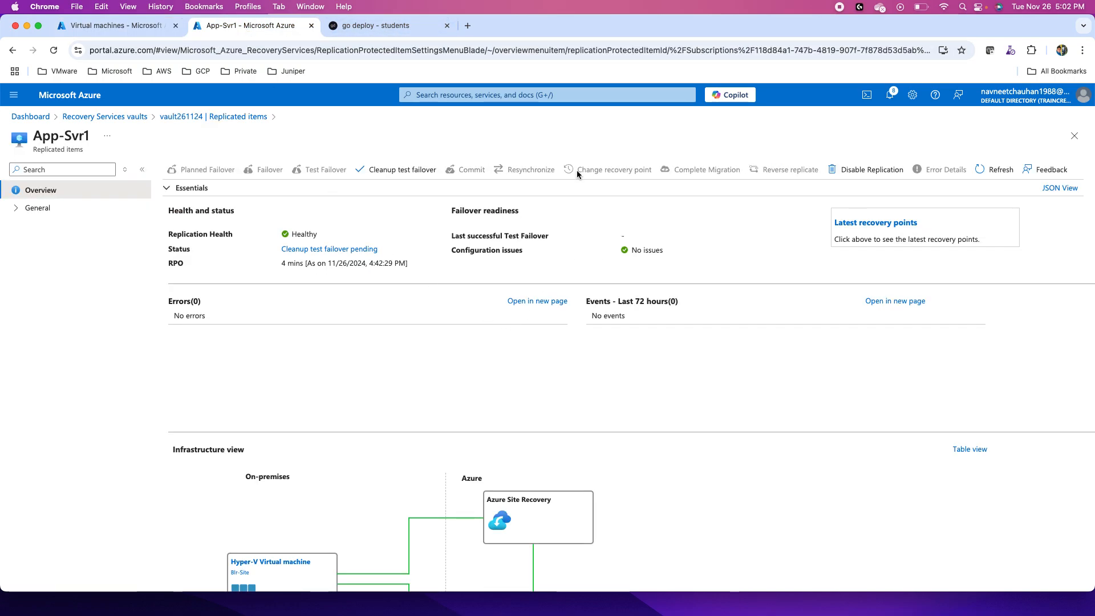
{"action": "left_click", "coordinate": [397, 28]}
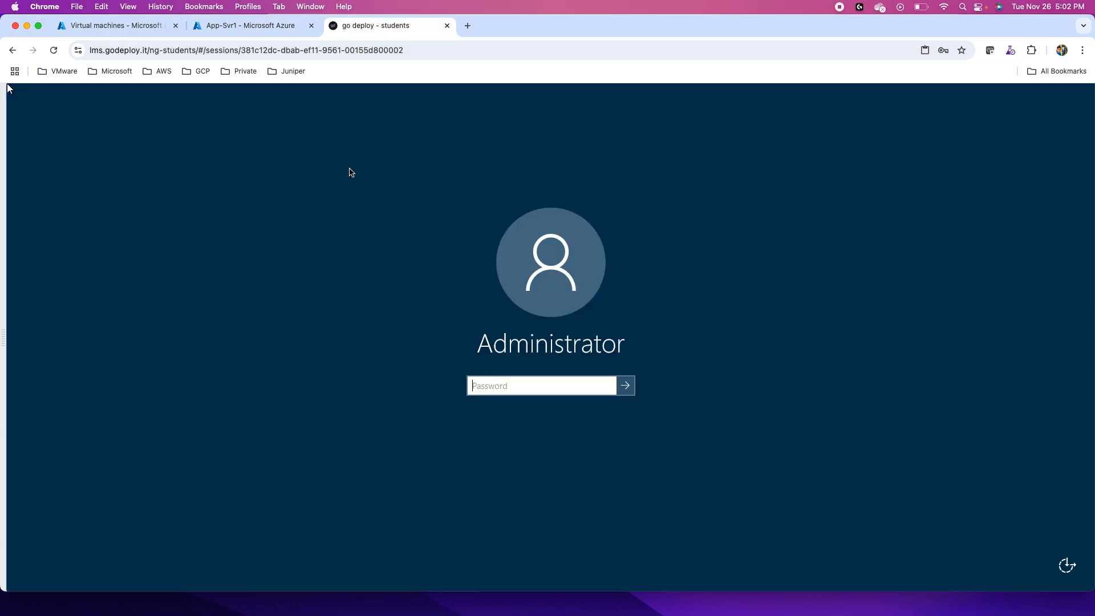
{"action": "type", "text": "•••••••••"}
{"action": "left_click", "coordinate": [625, 386]}
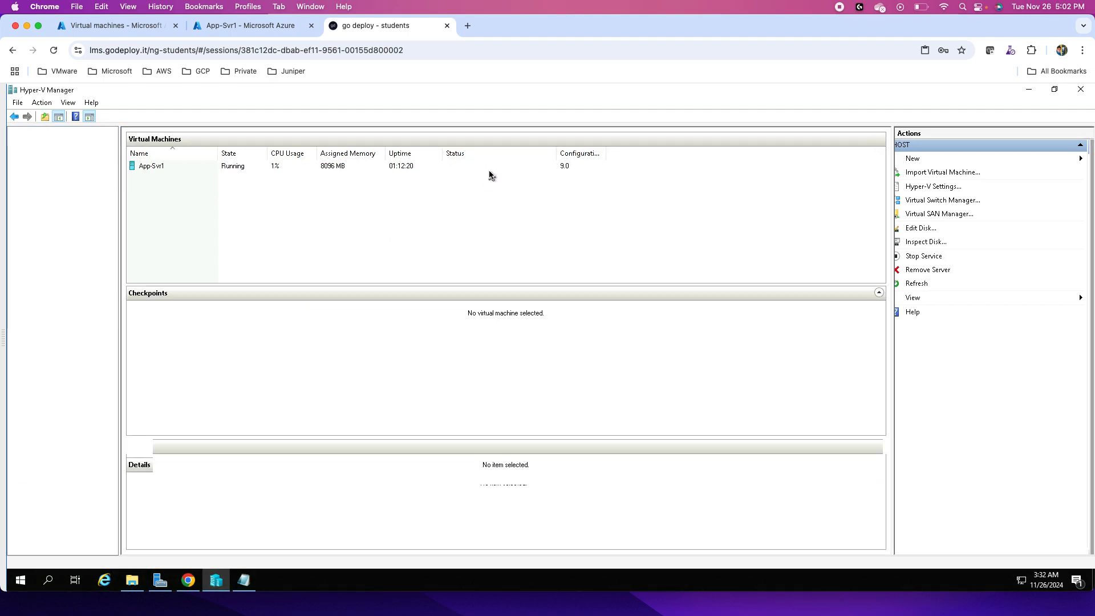
- View the replication health of App-Svr1 in Hyper-V Manager
{"action": "left_click", "coordinate": [379, 170]}
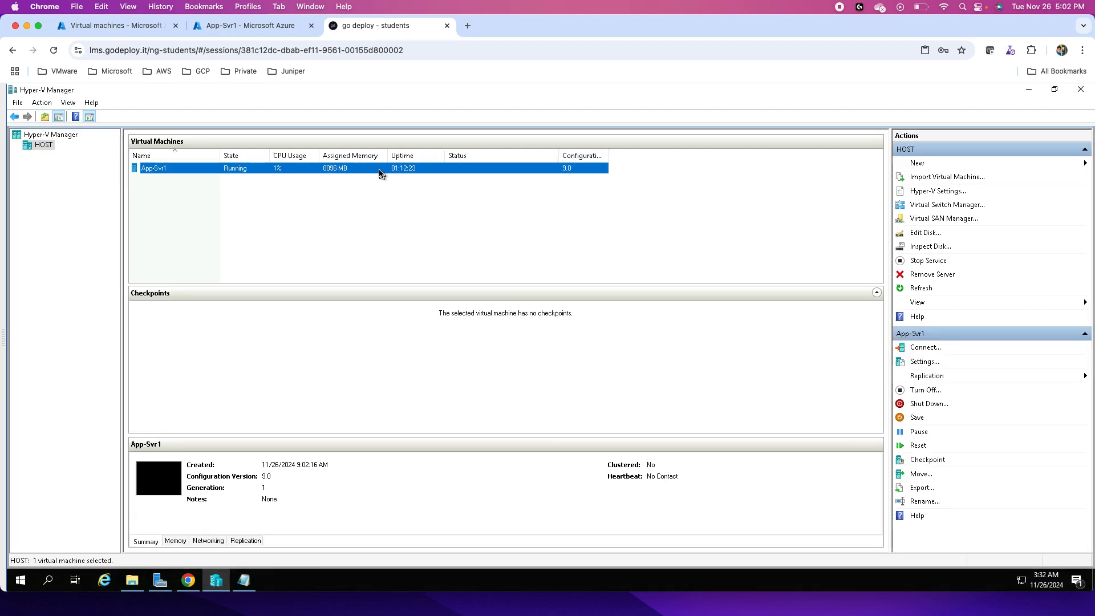
{"action": "right_click", "coordinate": [381, 172]}
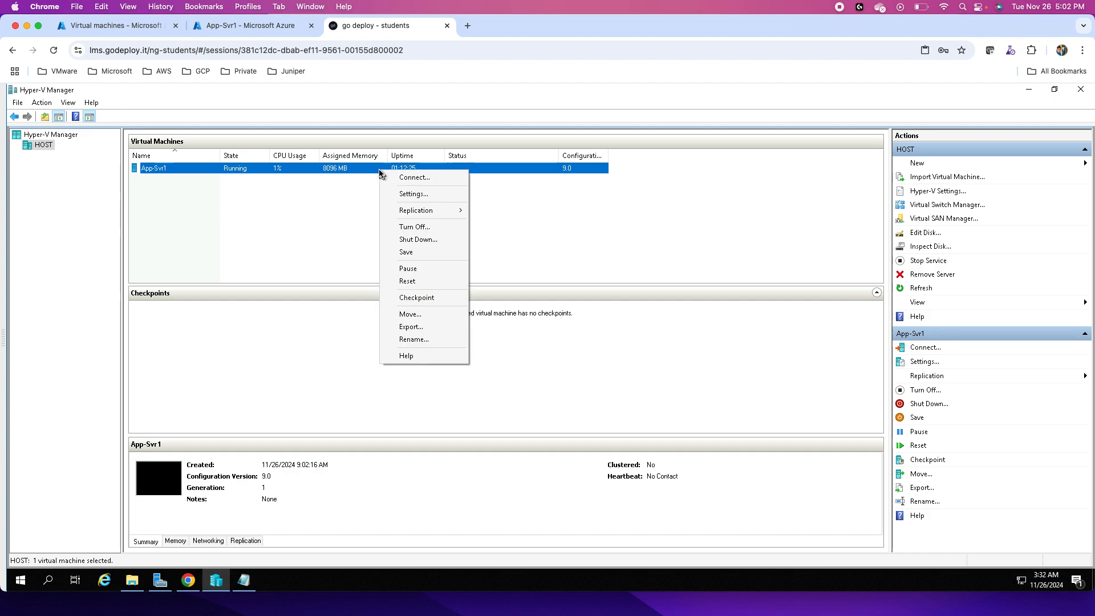
{"action": "mouse_move", "coordinate": [436, 212]}
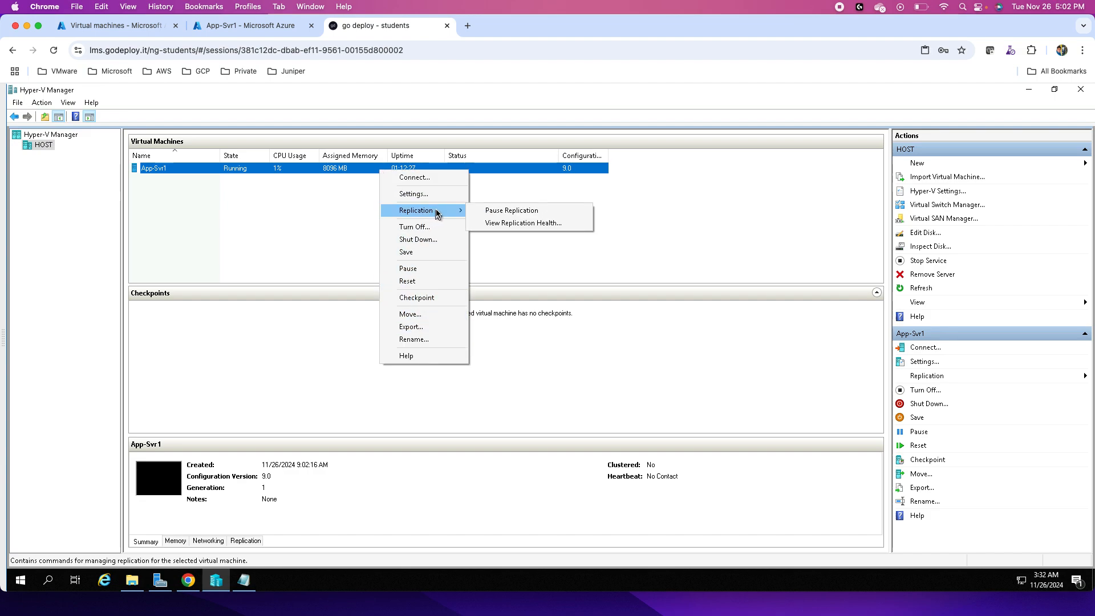
{"action": "left_click", "coordinate": [525, 223]}
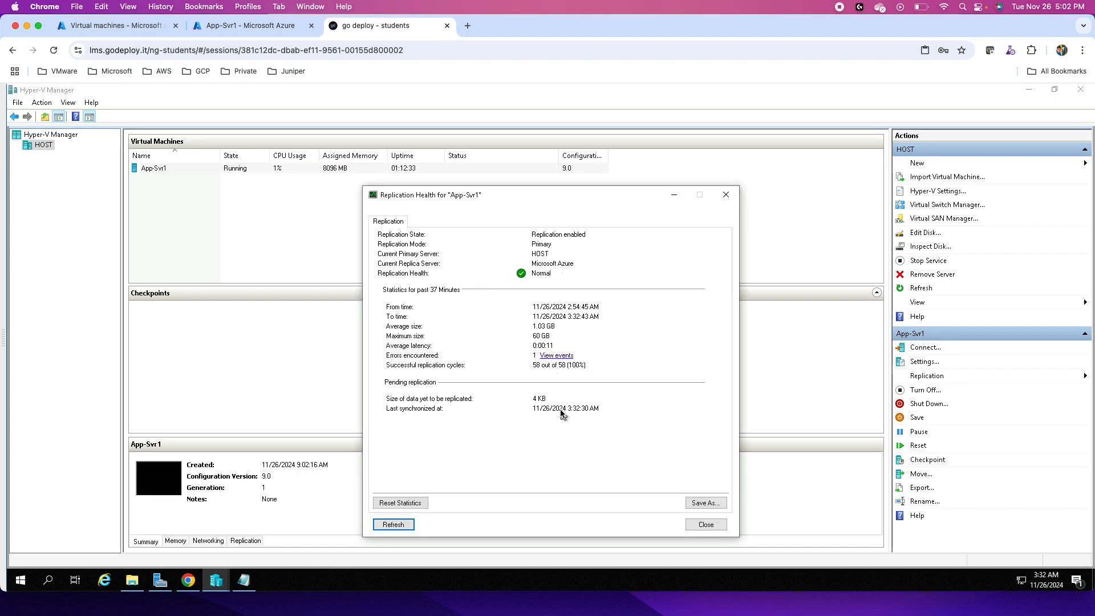
- Back in the Azure portal, clean up App-Svr1's test failover with the note "tested", marking testing complete and deleting the test failover virtual machine
{"action": "left_click", "coordinate": [697, 525]}
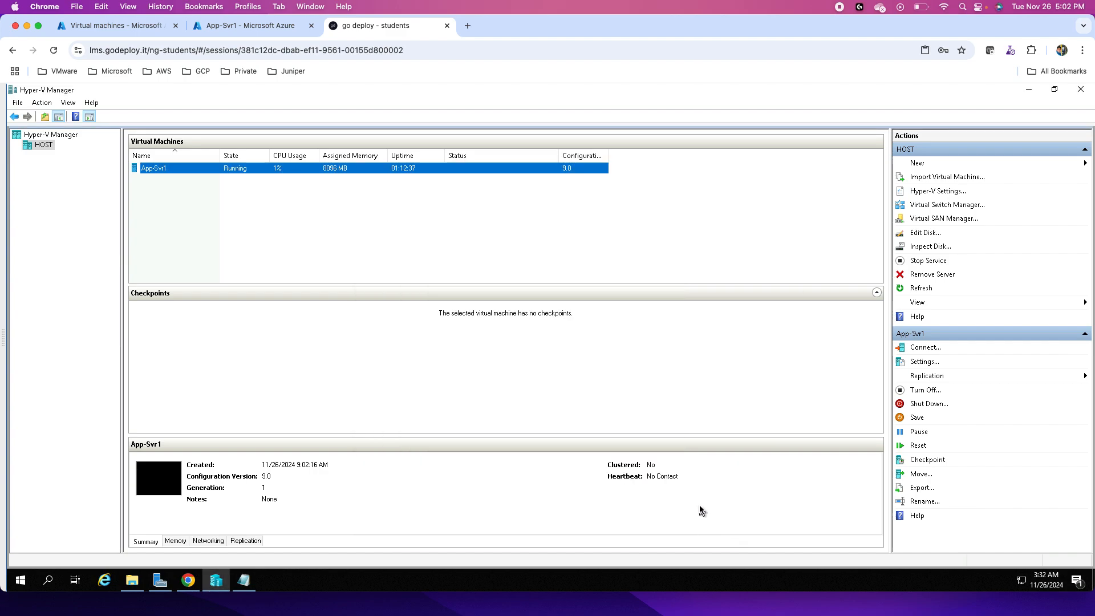
{"action": "left_click", "coordinate": [254, 25]}
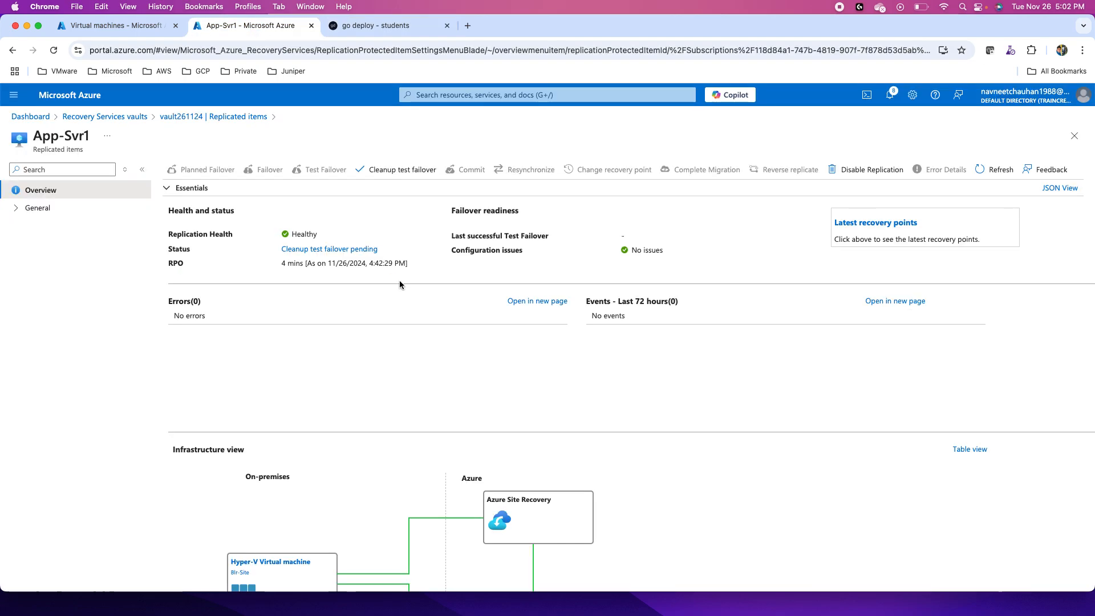
{"action": "left_click", "coordinate": [395, 168]}
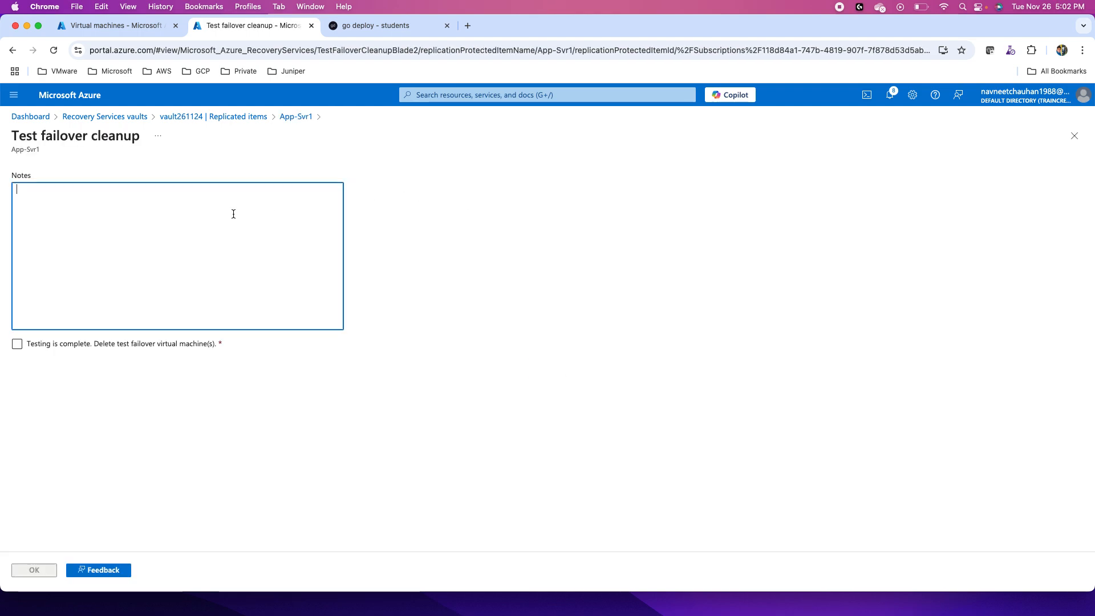
{"action": "type", "text": "tested"}
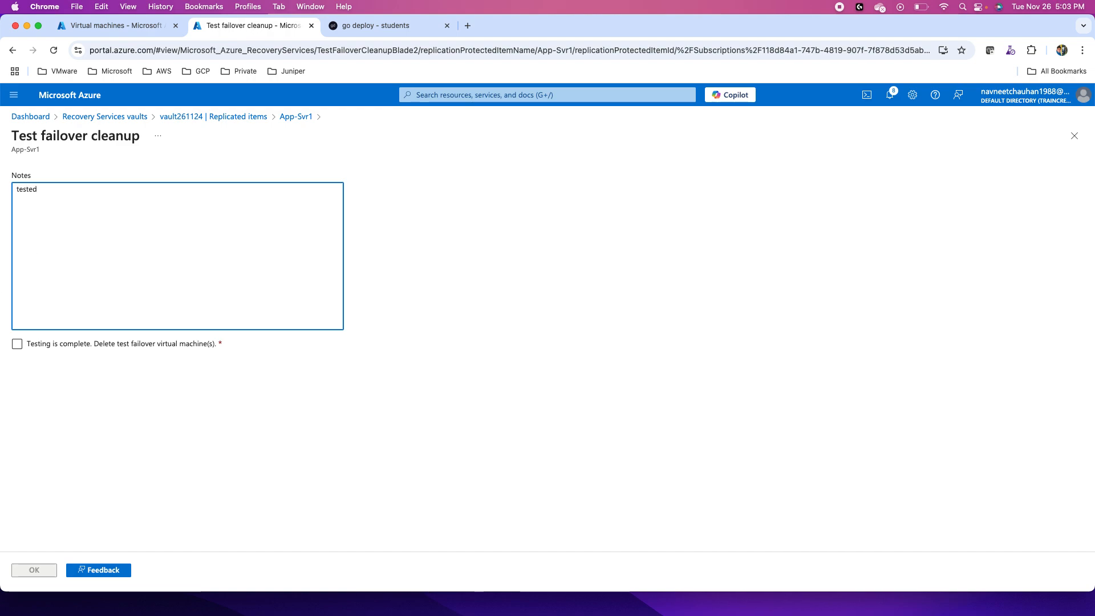
{"action": "left_click", "coordinate": [17, 345]}
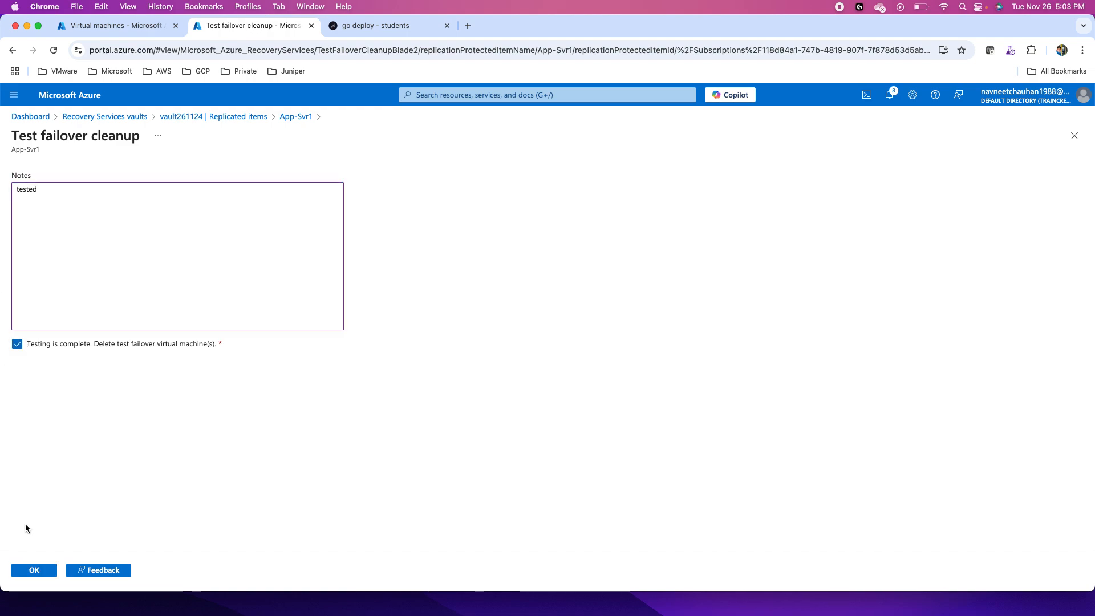
{"action": "left_click", "coordinate": [34, 570]}
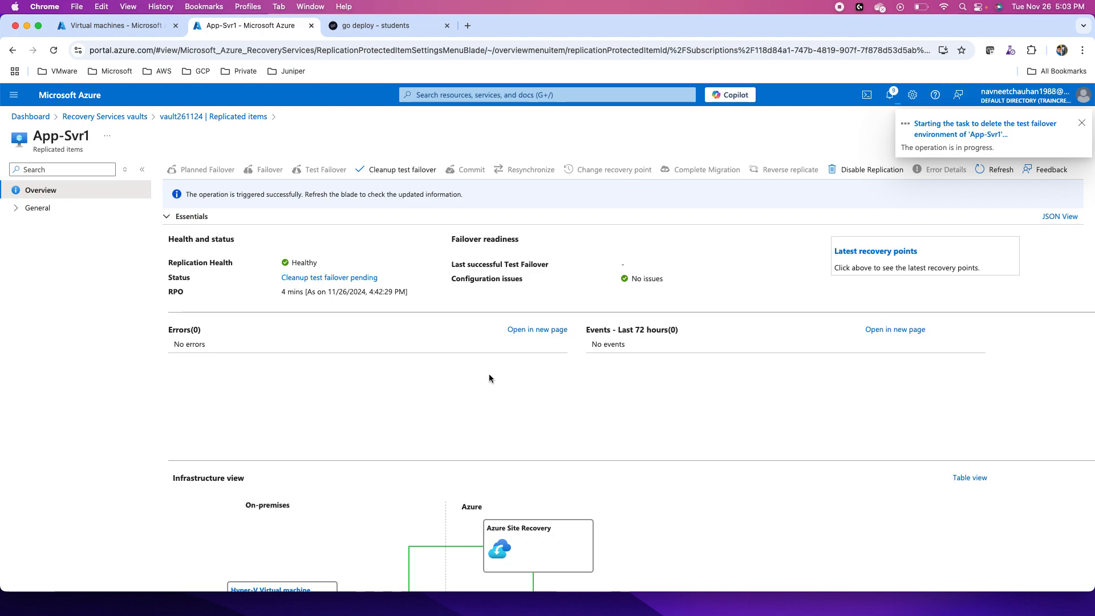